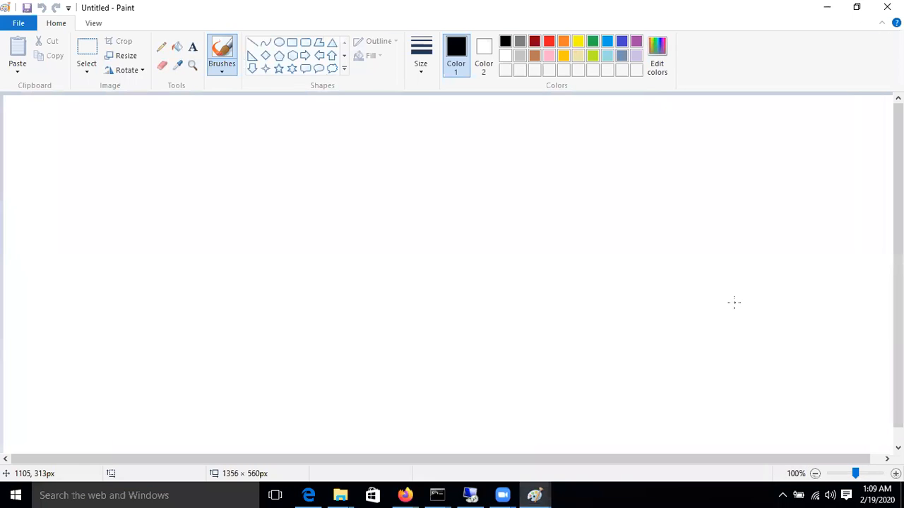
Step: Write three text lines near the canvas top: 'Azure Storage Account', 'Blob Container', 'static web site'
click(192, 47)
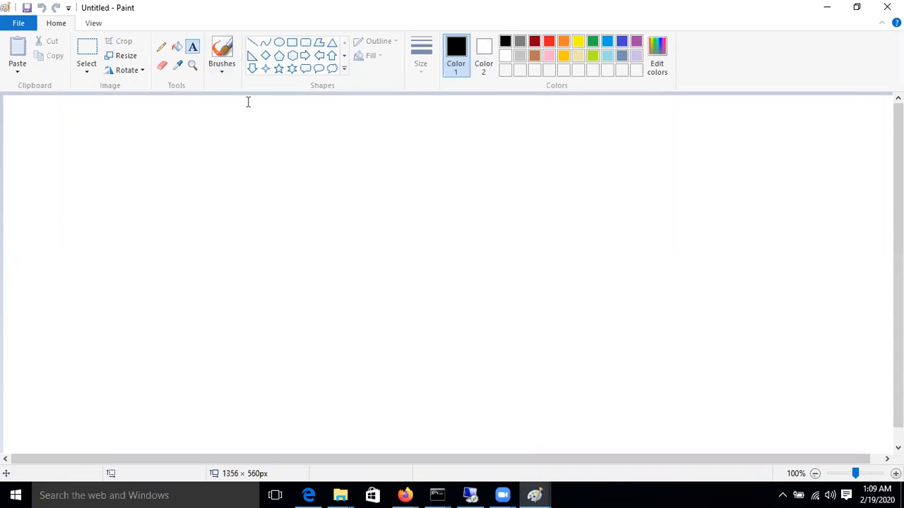
drag(265, 103, 466, 143)
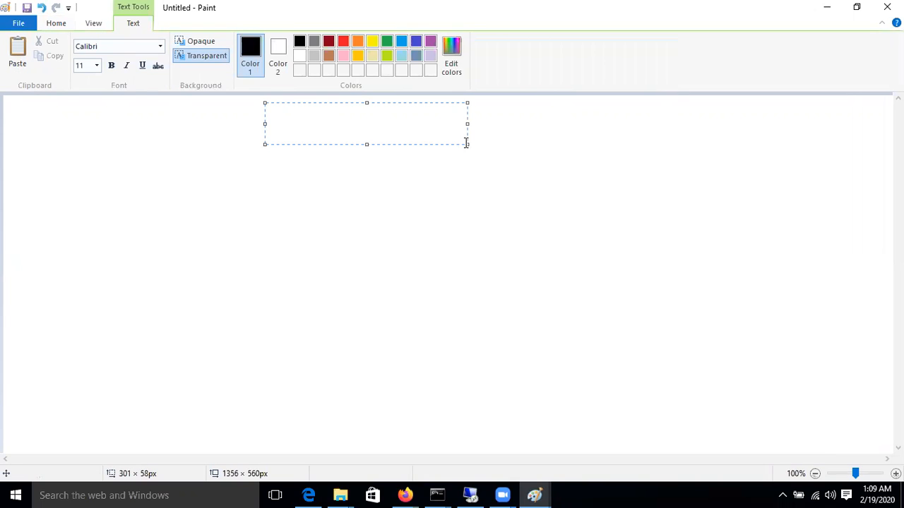
text(Azure Storage Account)
key(Return)
text(Blob COntainer)
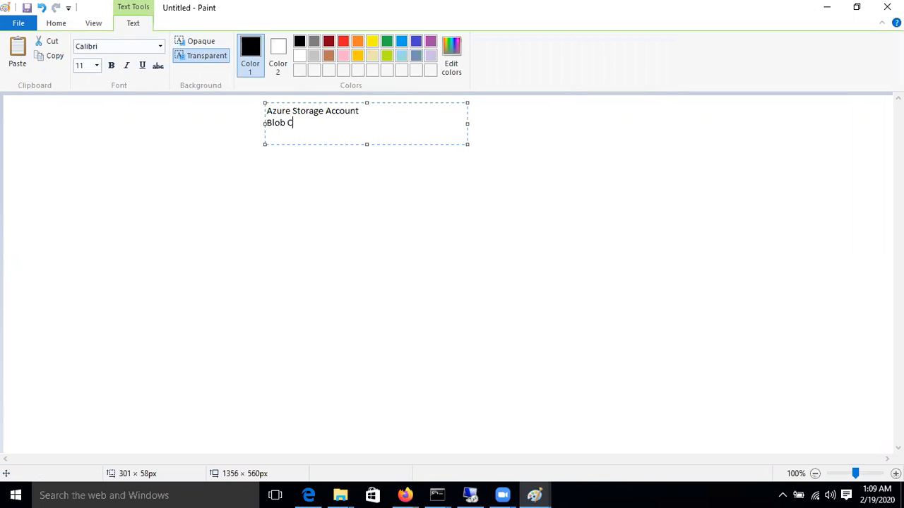
key(BackSpace)
key(BackSpace)
key(BackSpace)
key(BackSpace)
key(BackSpace)
key(BackSpace)
key(BackSpace)
key(BackSpace)
key(BackSpace)
key(BackSpace)
text(Container)
key(Return)
key(Return)
text(stat)
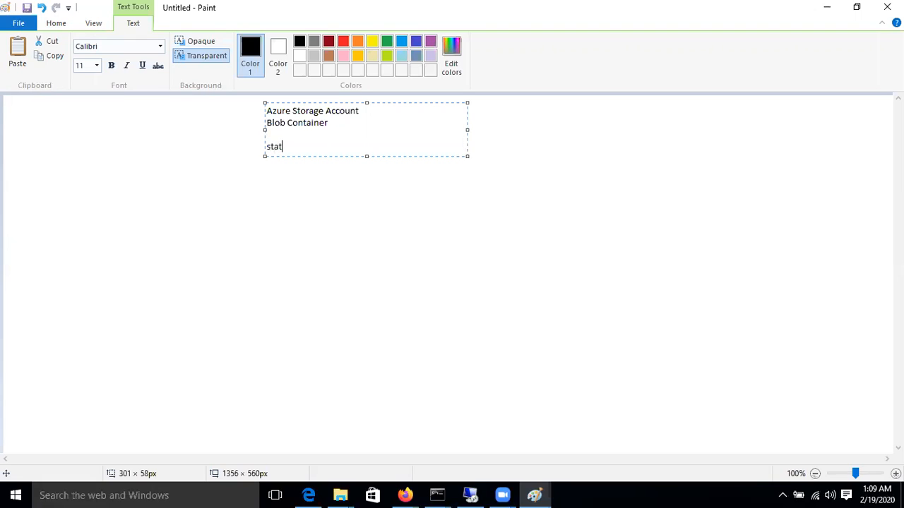
text(ic web site)
click(220, 137)
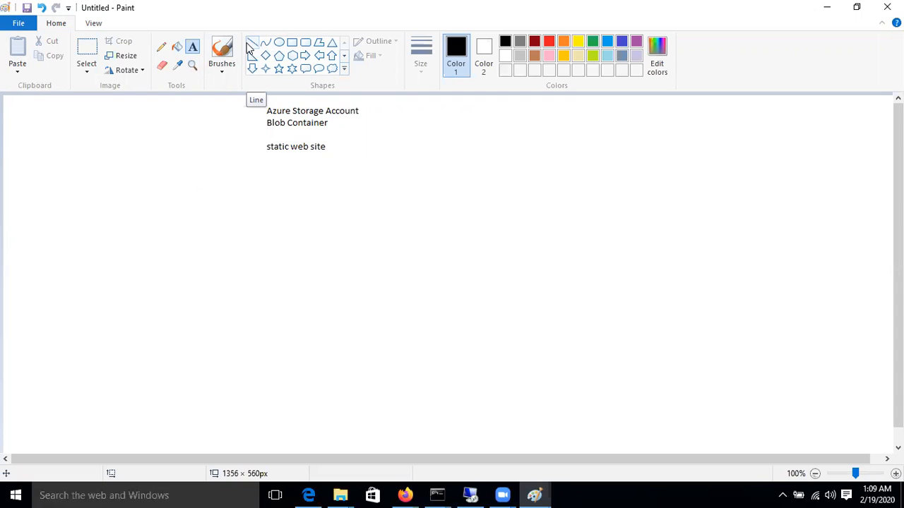
Step: Draw a monitor sketch: a square at the canvas's left on a three-line triangular stand
click(292, 43)
drag(17, 121, 129, 231)
click(253, 43)
drag(26, 258, 80, 233)
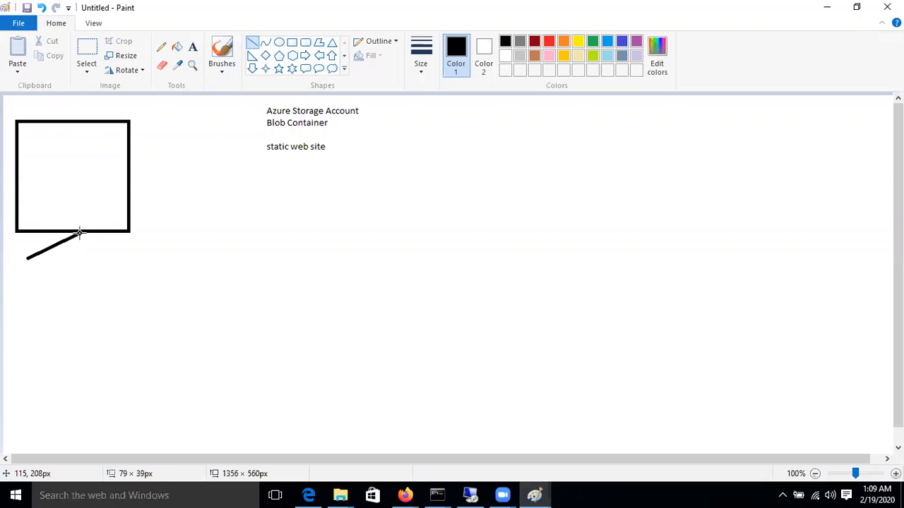
drag(99, 264, 78, 235)
drag(24, 257, 102, 264)
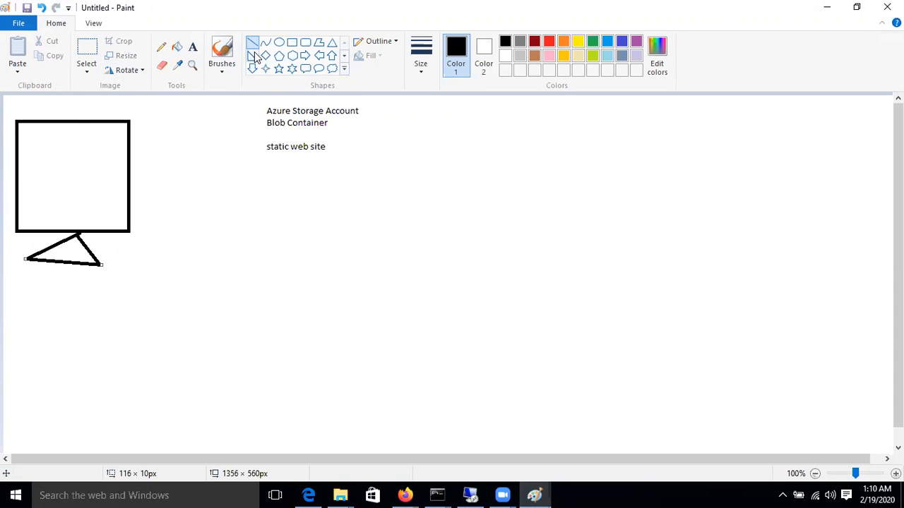
click(291, 44)
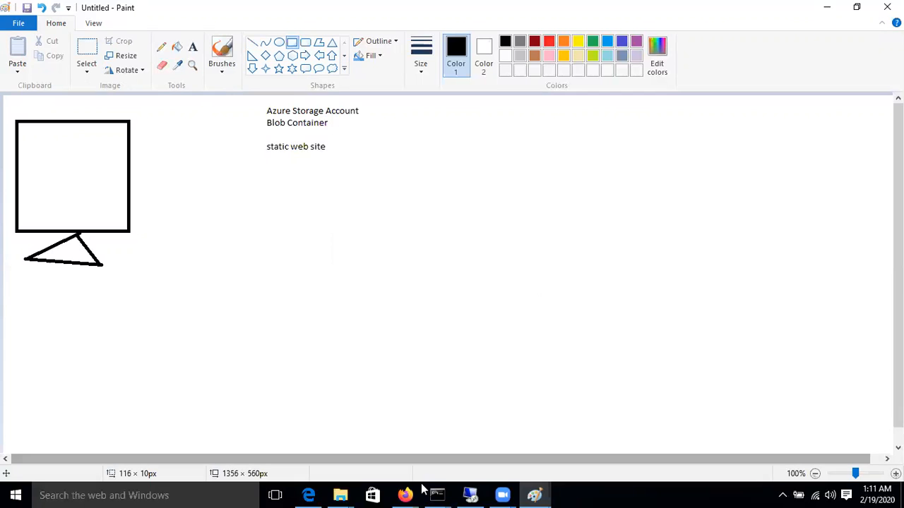
Step: Bring up the Azure portal tab in Firefox and open the storage account's Static website settings
mouse_move(408, 494)
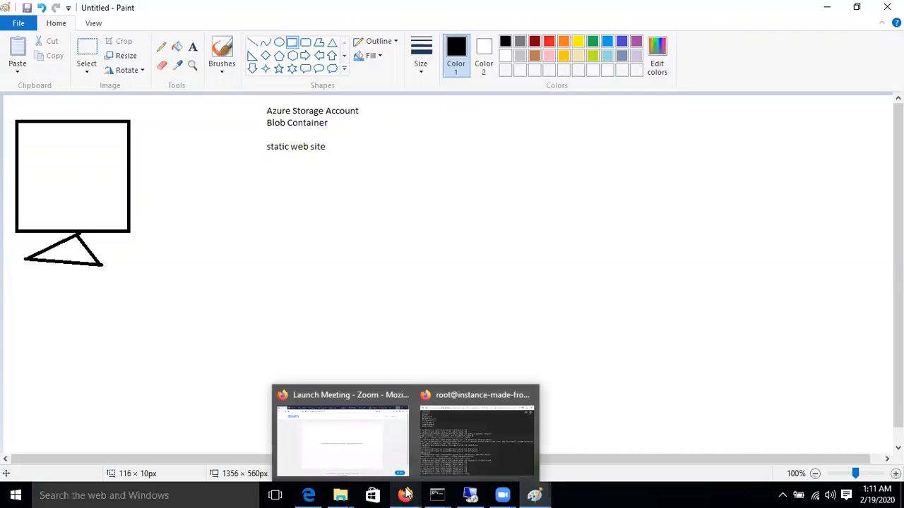
click(374, 449)
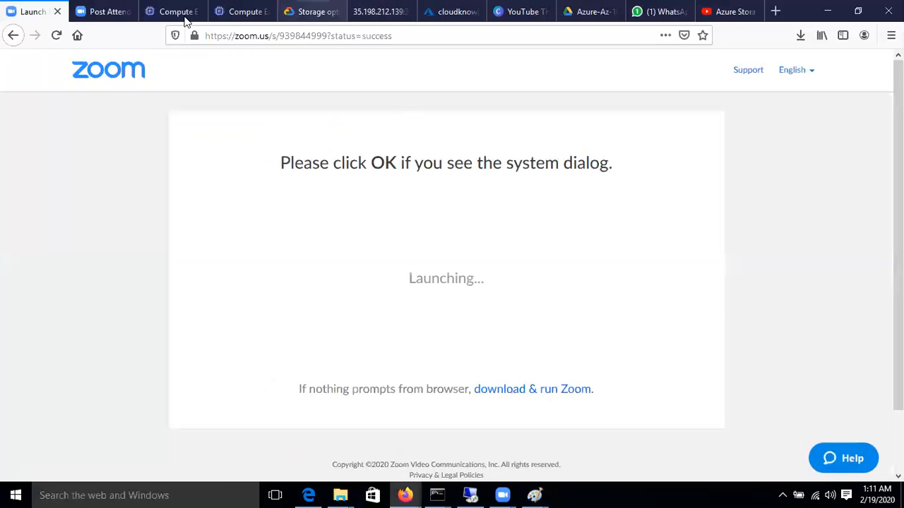
click(452, 12)
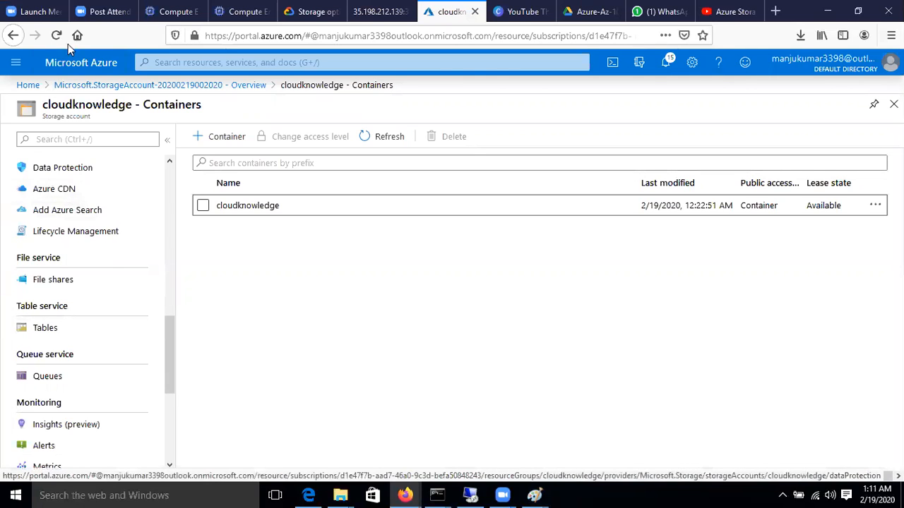
scroll(88, 328, down, 4)
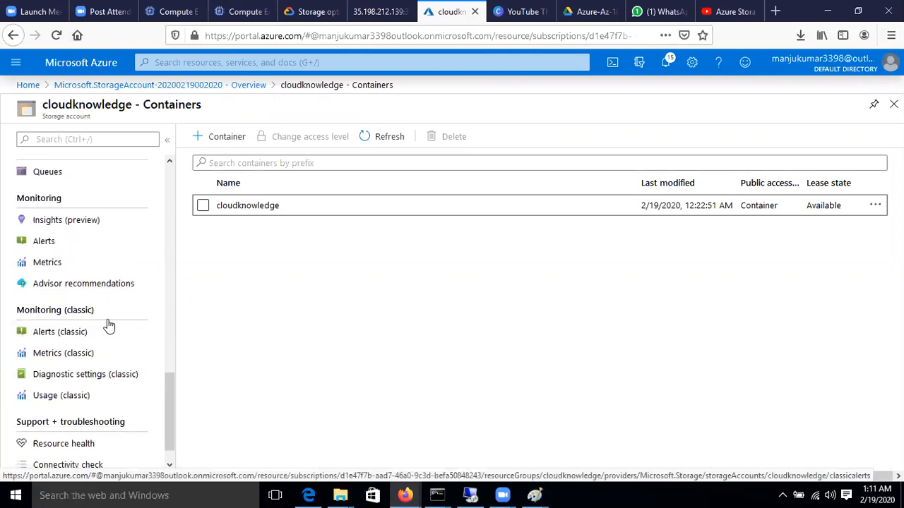
scroll(107, 354, up, 6)
scroll(80, 403, up, 2)
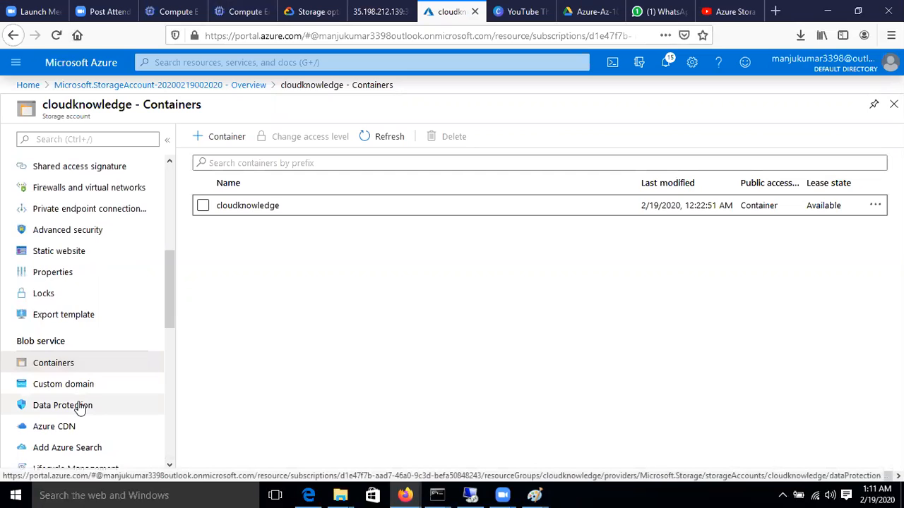
scroll(80, 405, down, 4)
scroll(79, 405, up, 2)
scroll(79, 407, down, 4)
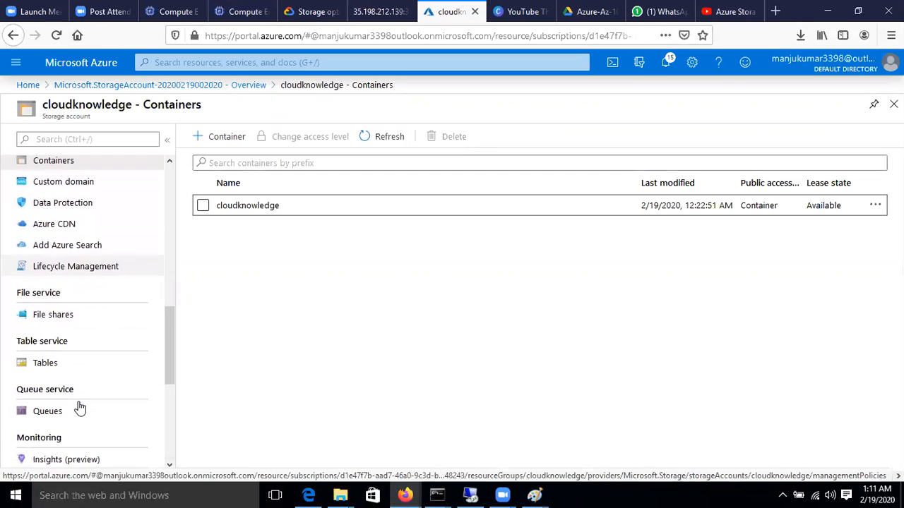
scroll(81, 408, up, 5)
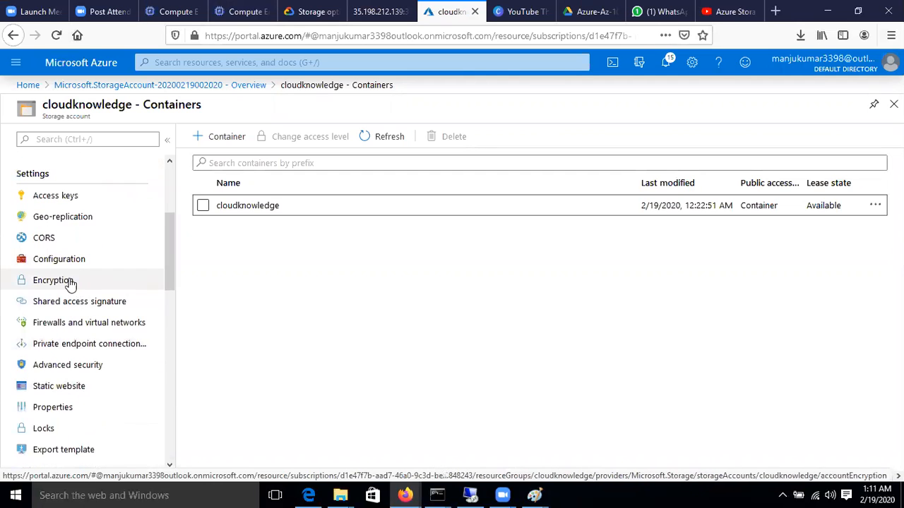
click(49, 388)
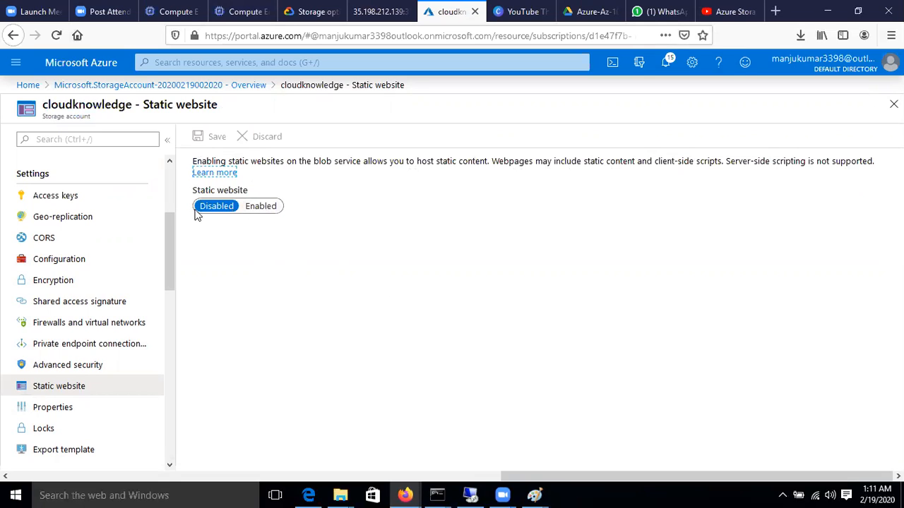
Step: Enable static website hosting with index.html as the index document and save
click(263, 206)
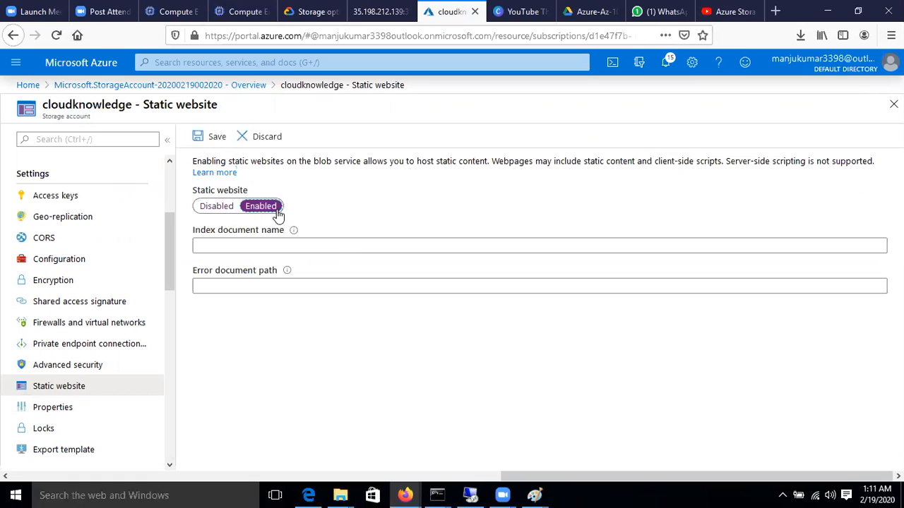
click(227, 246)
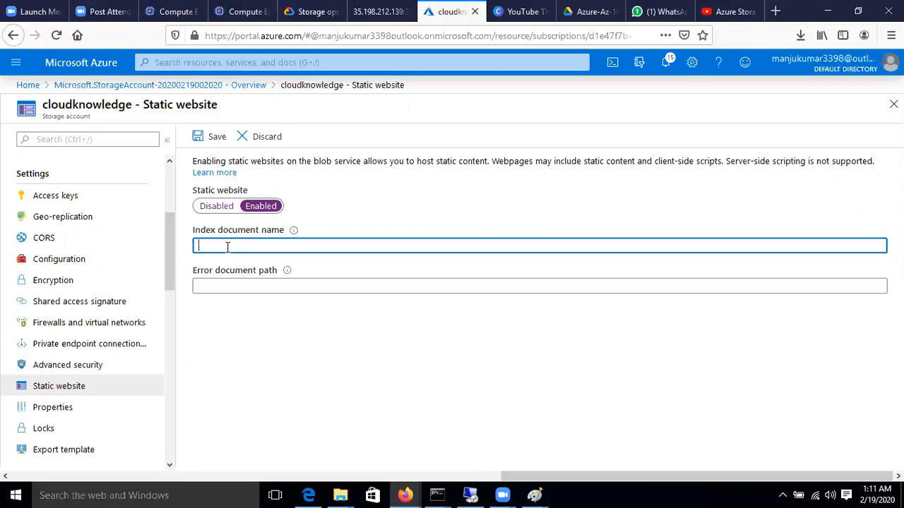
text(index.html)
click(199, 137)
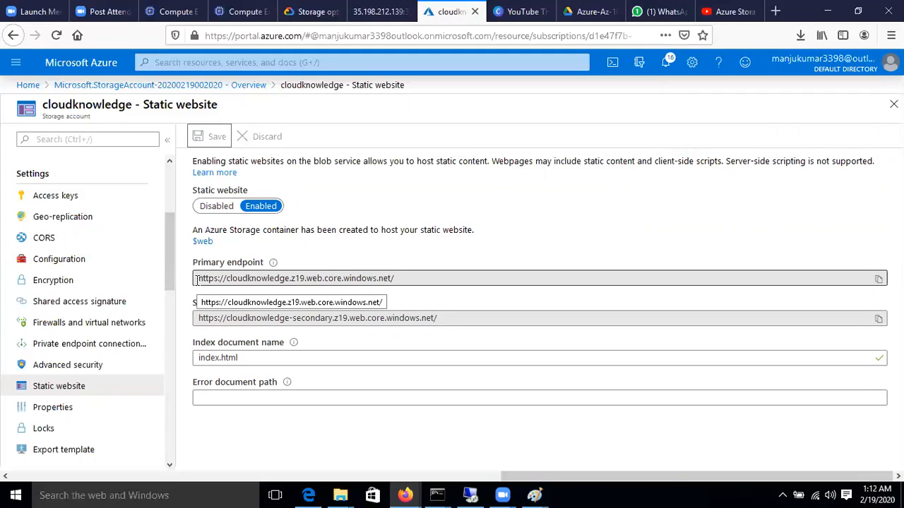
Step: Load the copied primary endpoint URL in a new tab, then return to the portal tab
drag(197, 278, 391, 269)
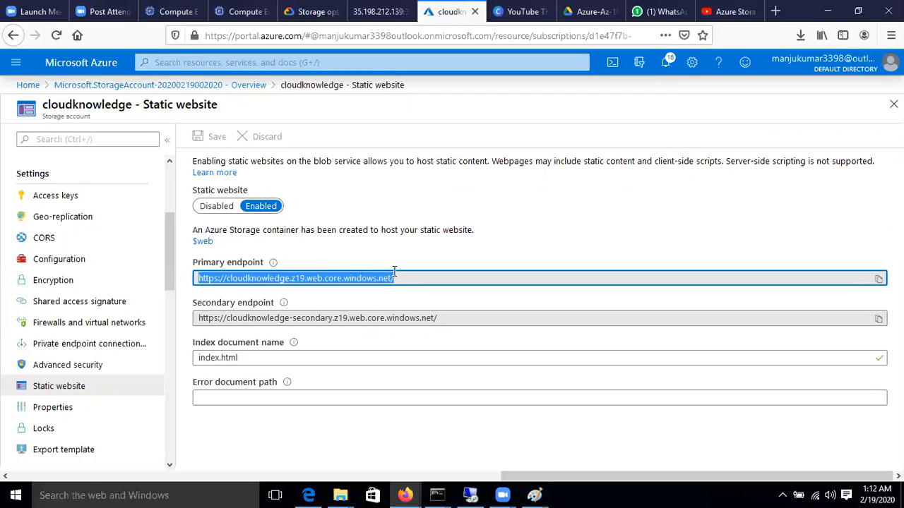
click(879, 279)
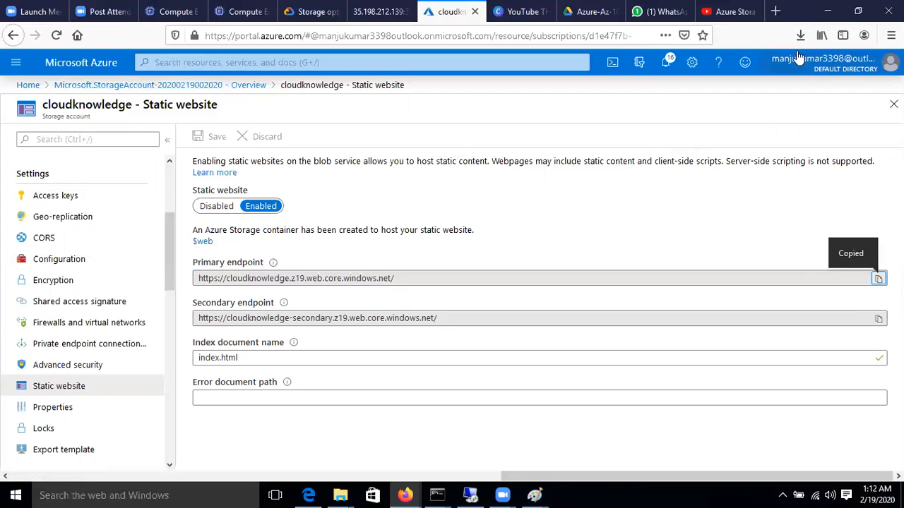
click(775, 11)
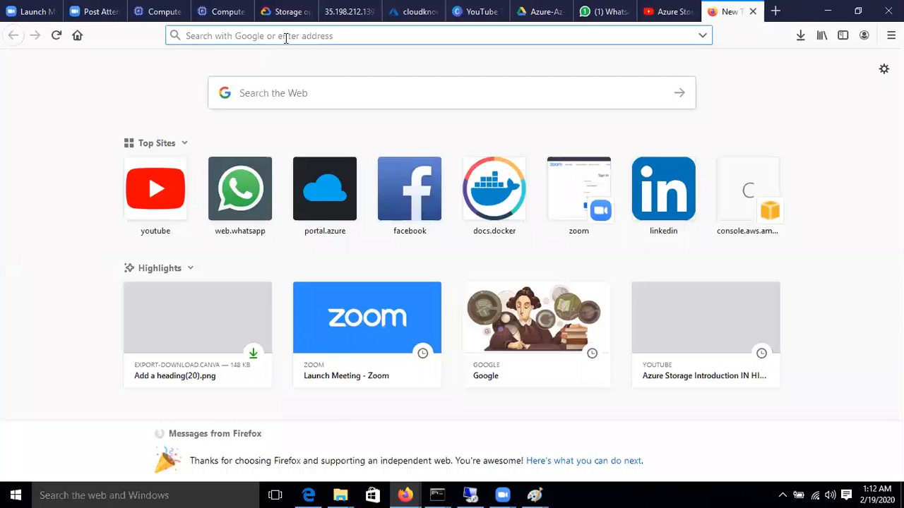
key(ctrl+v)
key(Return)
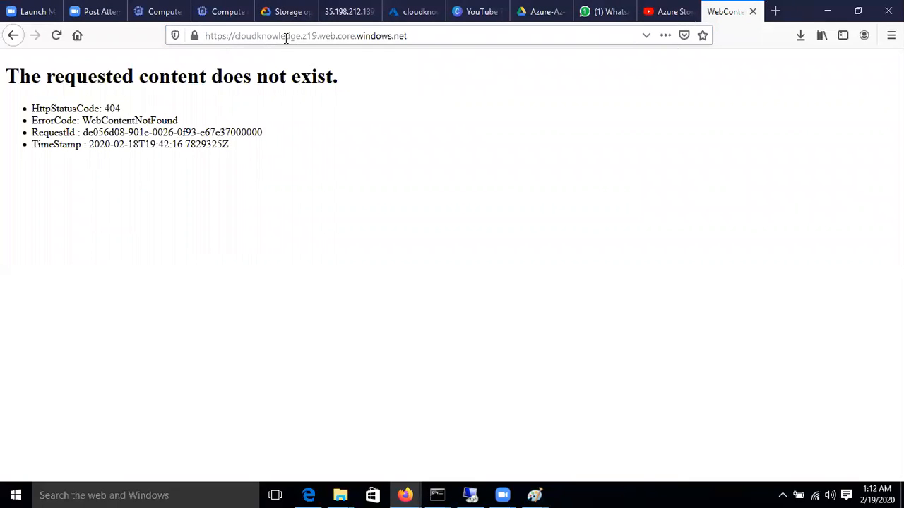
click(412, 8)
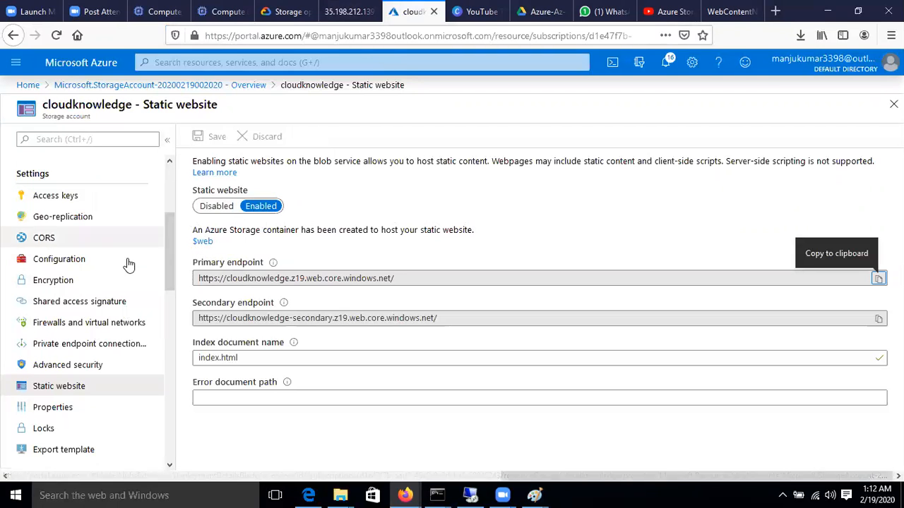
Step: Duplicate the portal tab and open the empty $web container from the Containers list
scroll(116, 276, down, 4)
scroll(92, 290, down, 5)
scroll(113, 248, up, 2)
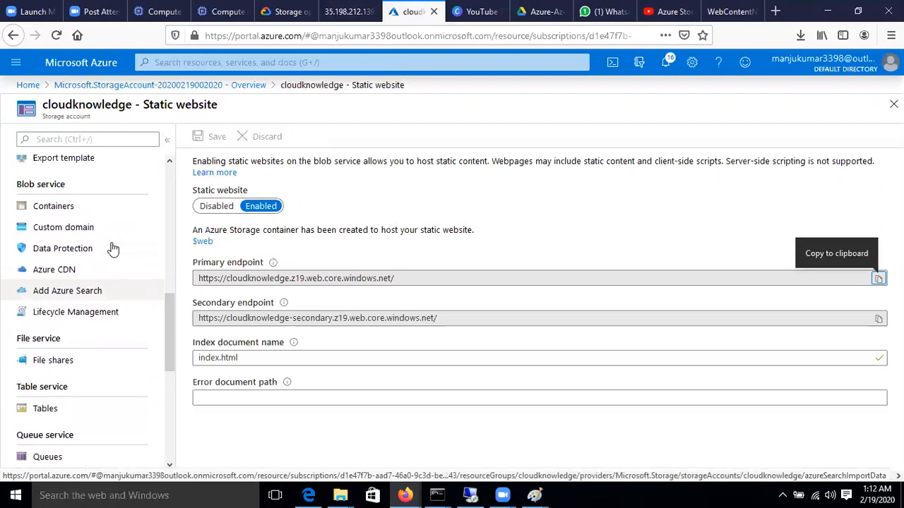
right_click(411, 12)
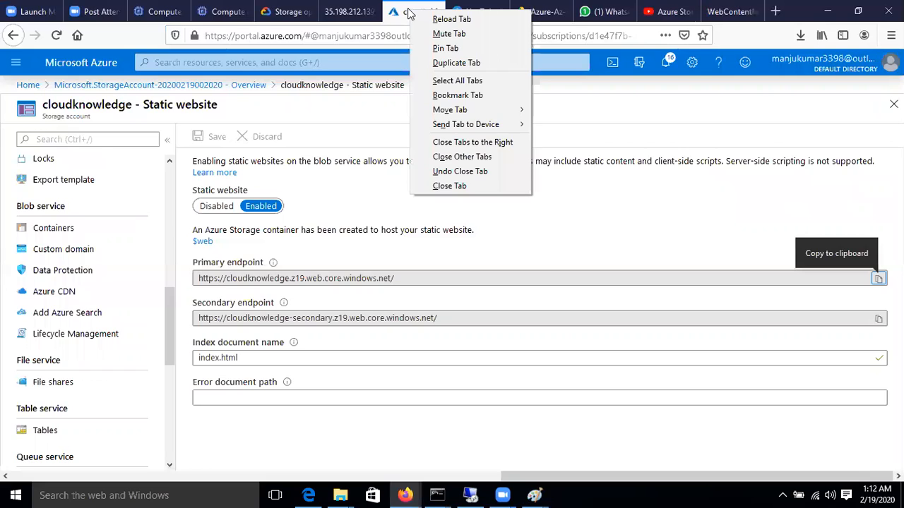
click(456, 63)
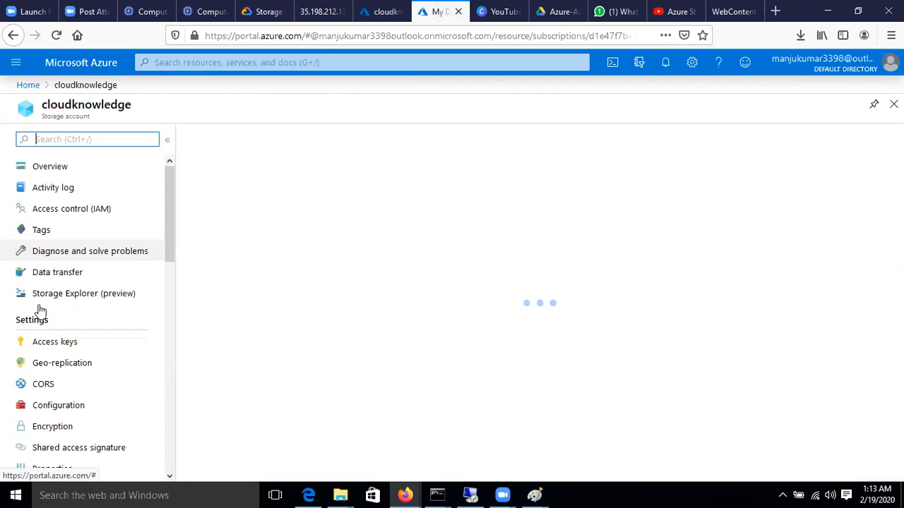
click(53, 332)
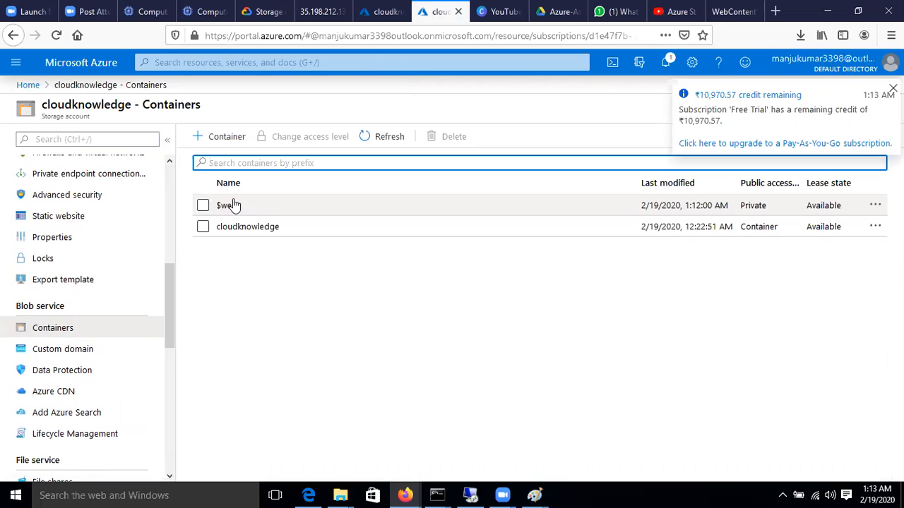
click(229, 205)
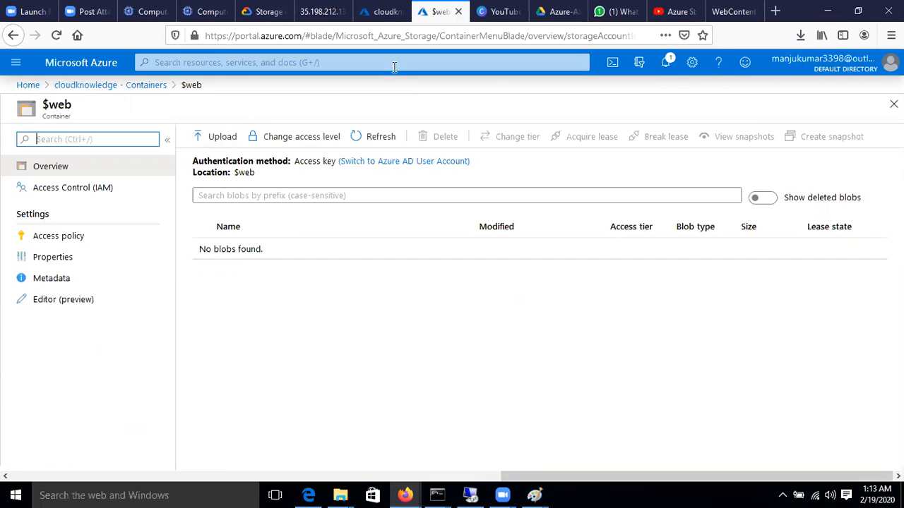
Step: Search Google for 'sample website download' and open the free website templates result
click(775, 11)
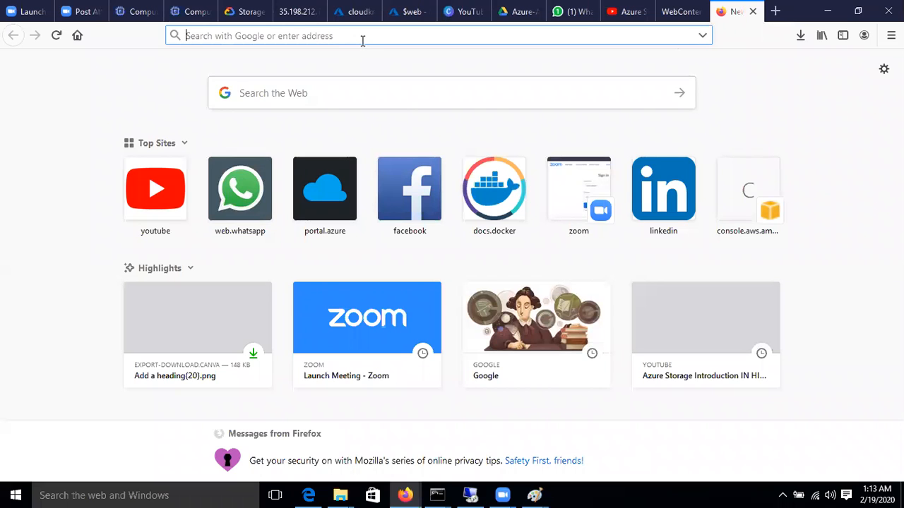
text(google.com)
key(Return)
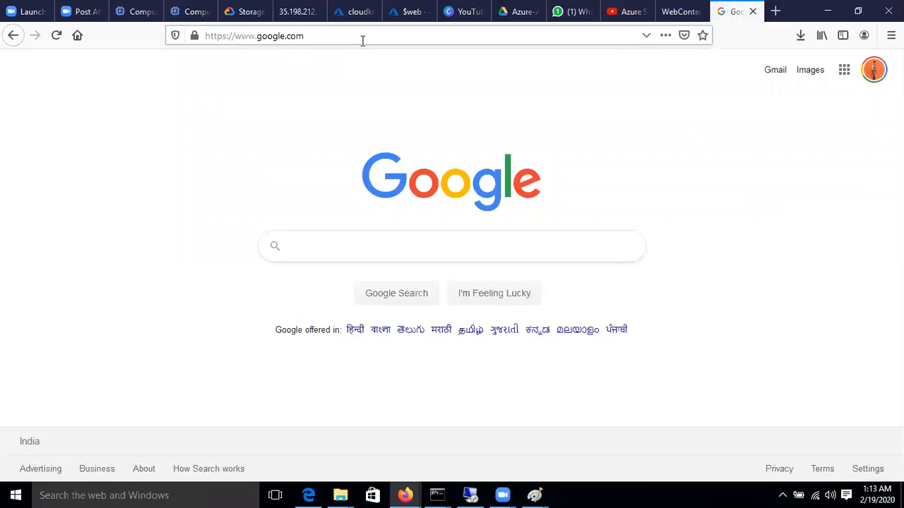
text(sample)
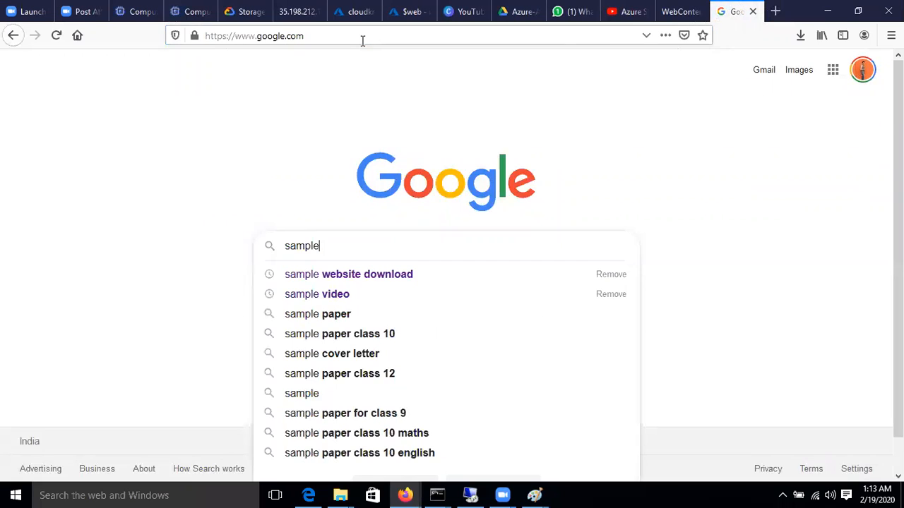
key(Down)
key(Return)
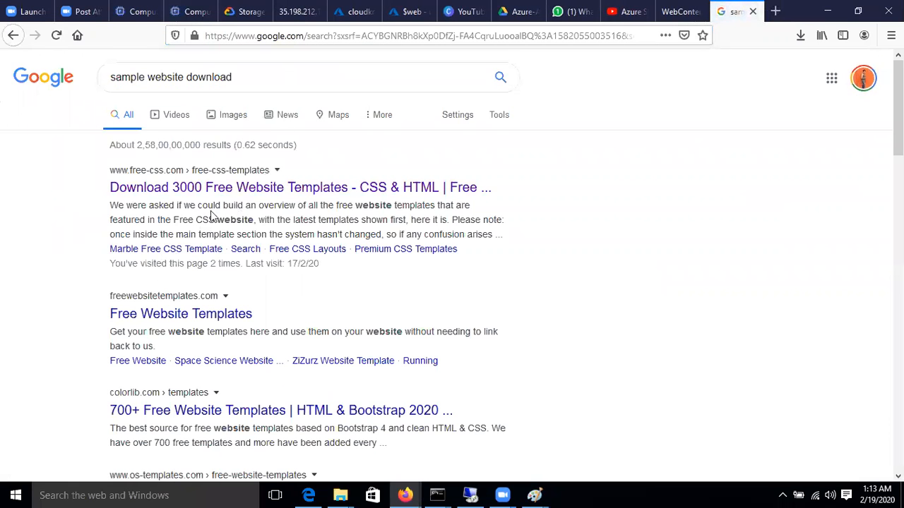
click(233, 194)
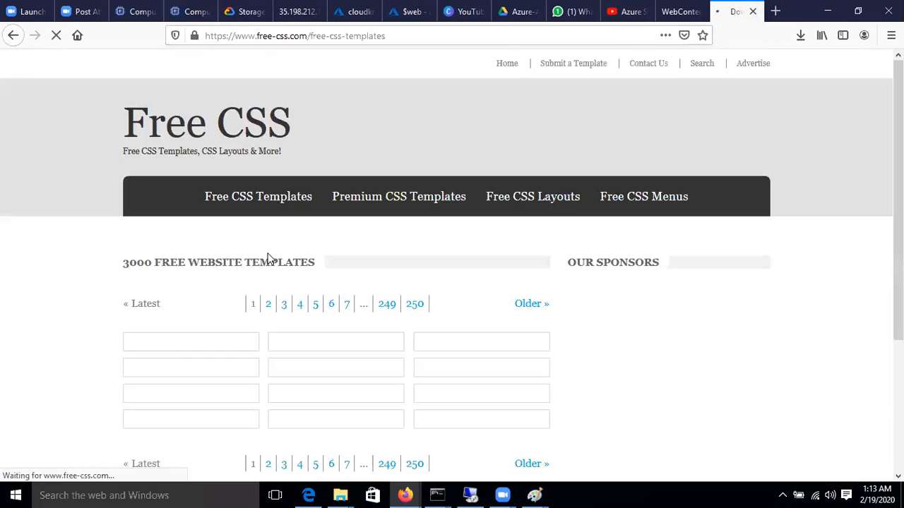
Step: Download the OnNext template zip from free-css.com and show it in the Downloads folder
scroll(288, 321, down, 5)
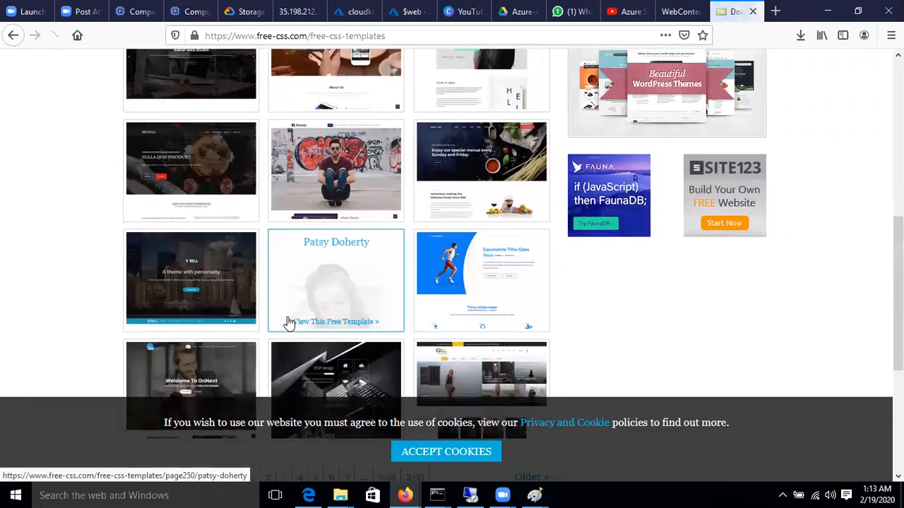
scroll(343, 256, down, 3)
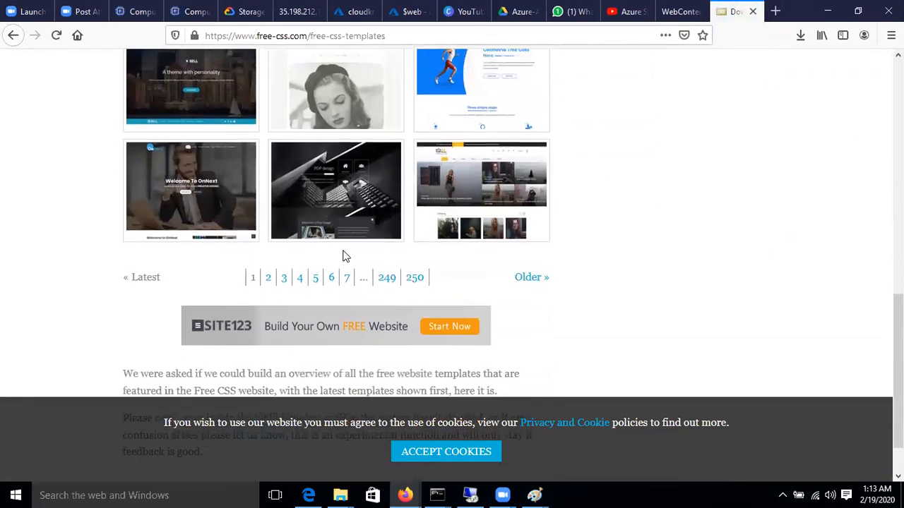
scroll(344, 256, up, 3)
scroll(264, 277, down, 3)
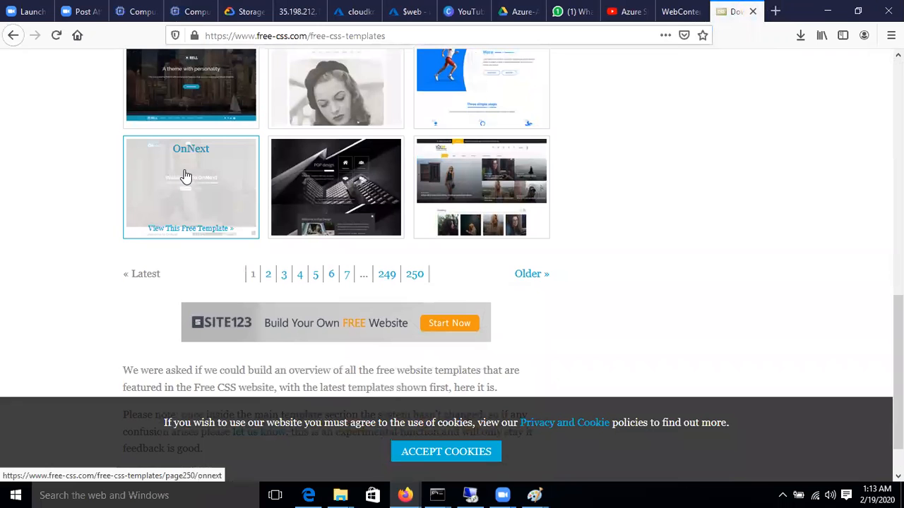
click(185, 176)
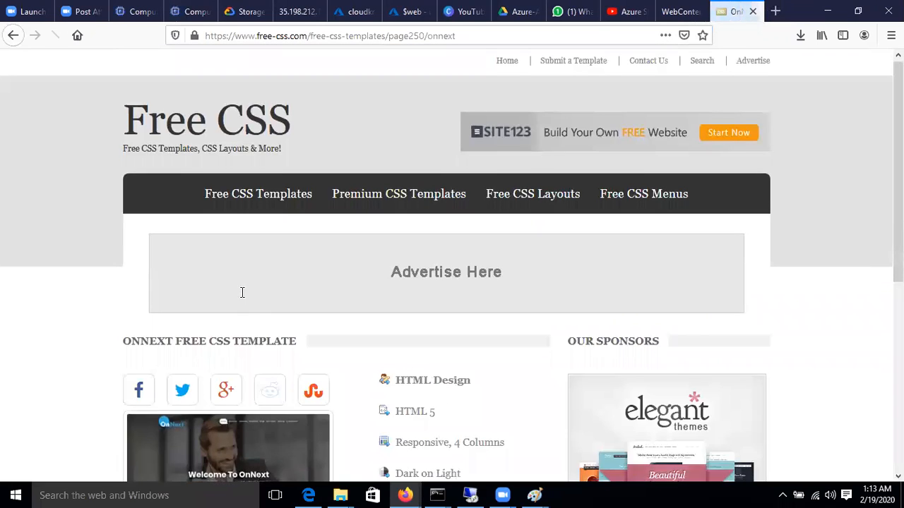
scroll(242, 293, down, 5)
click(230, 337)
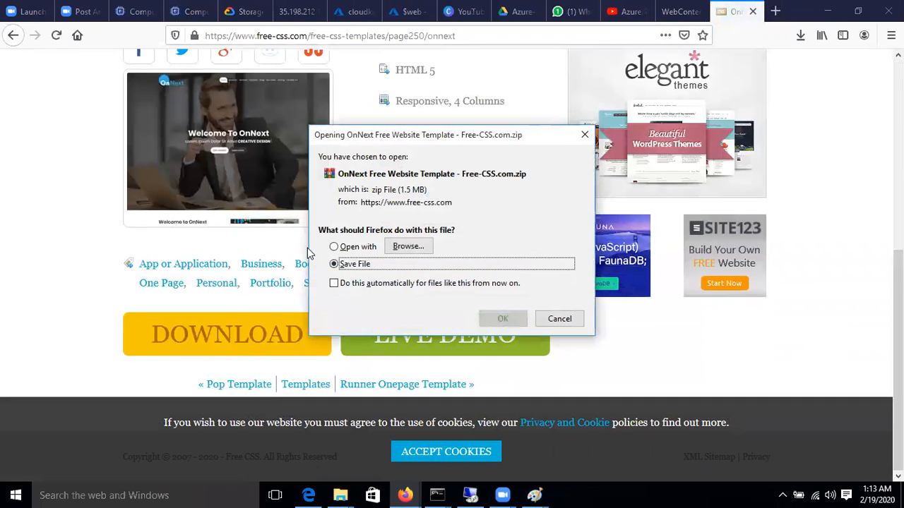
click(494, 318)
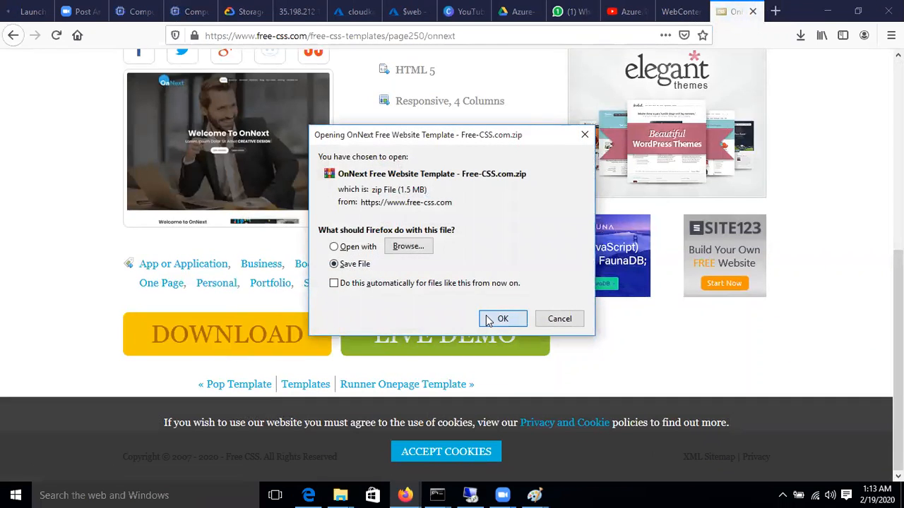
click(800, 34)
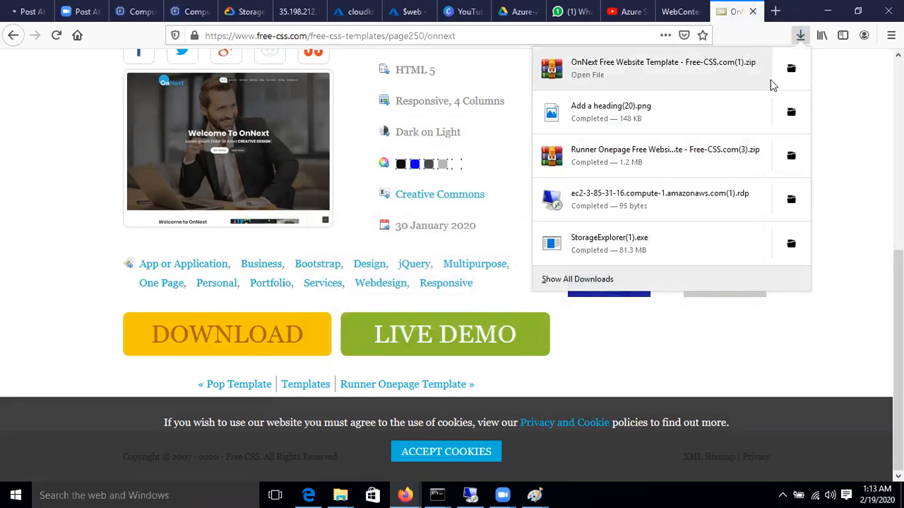
click(791, 68)
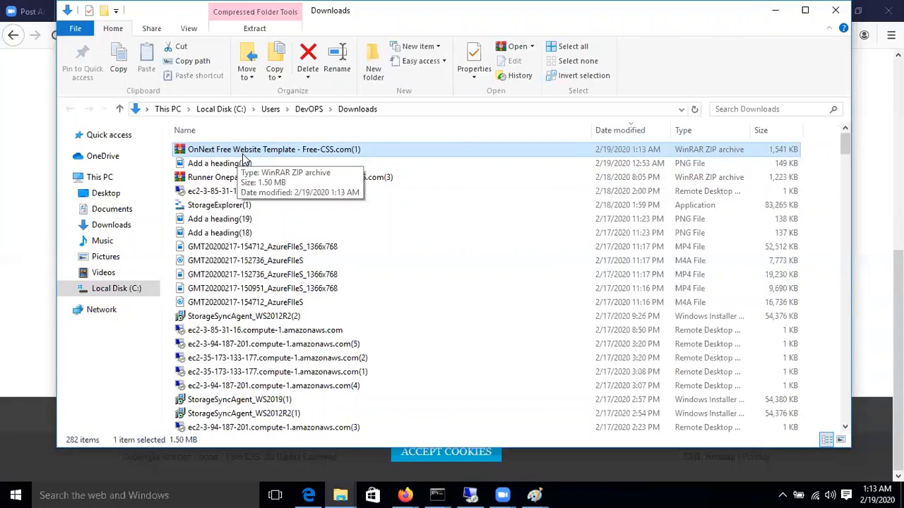
Step: Delete the runner-onepage-html folder and Runner Onepage zip from the desktop web folder, then close it
key(super+d)
double_click(90, 364)
drag(299, 290, 208, 125)
key(Delete)
right_click(227, 194)
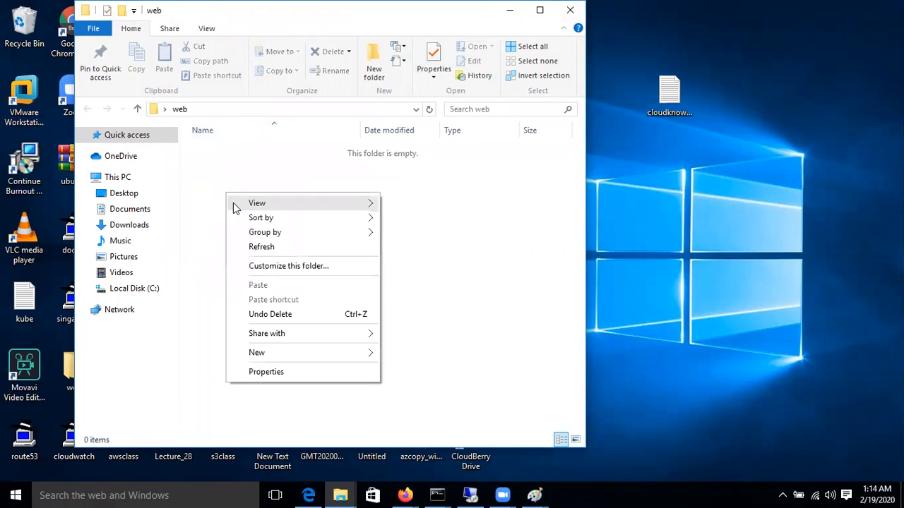
click(263, 247)
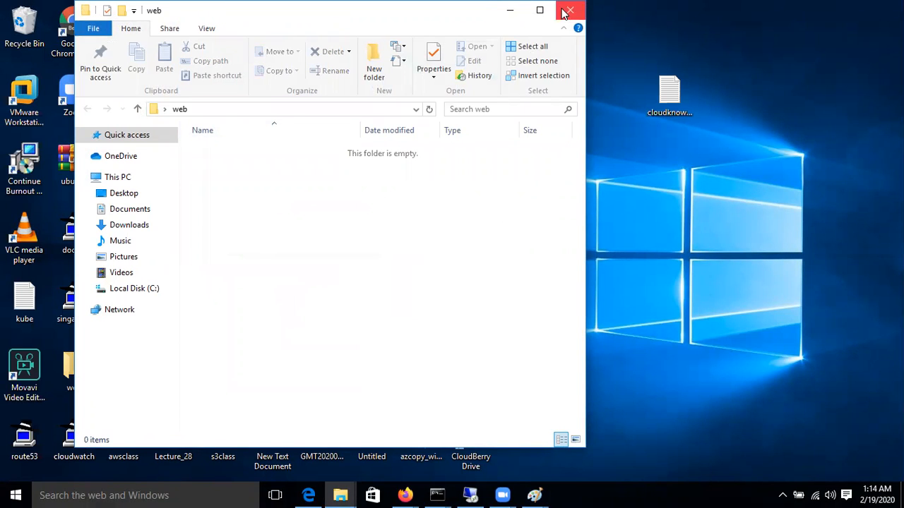
click(569, 11)
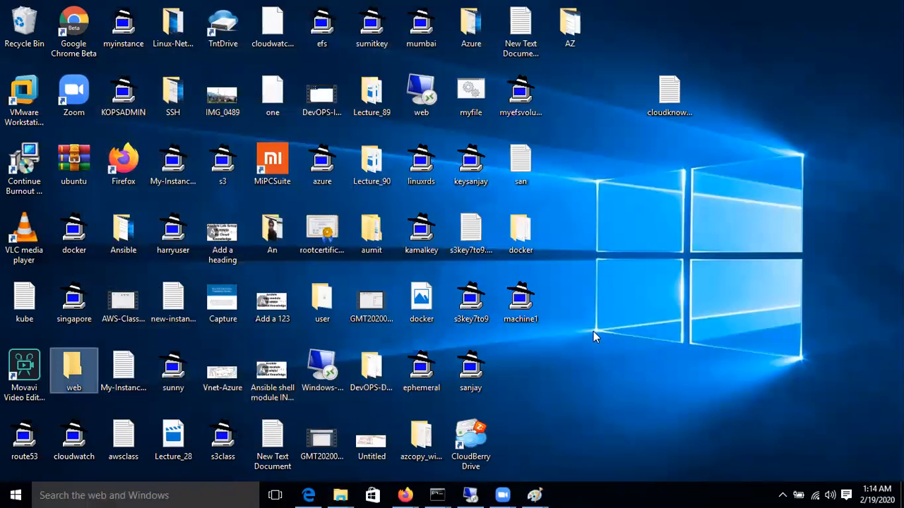
Step: Create a new desktop folder named newdir
right_click(601, 195)
mouse_move(621, 337)
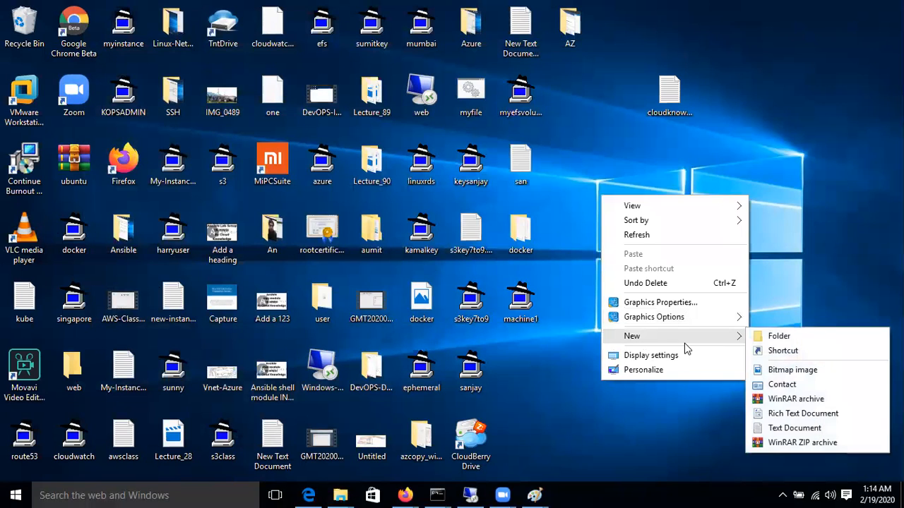
click(781, 337)
text(newdir)
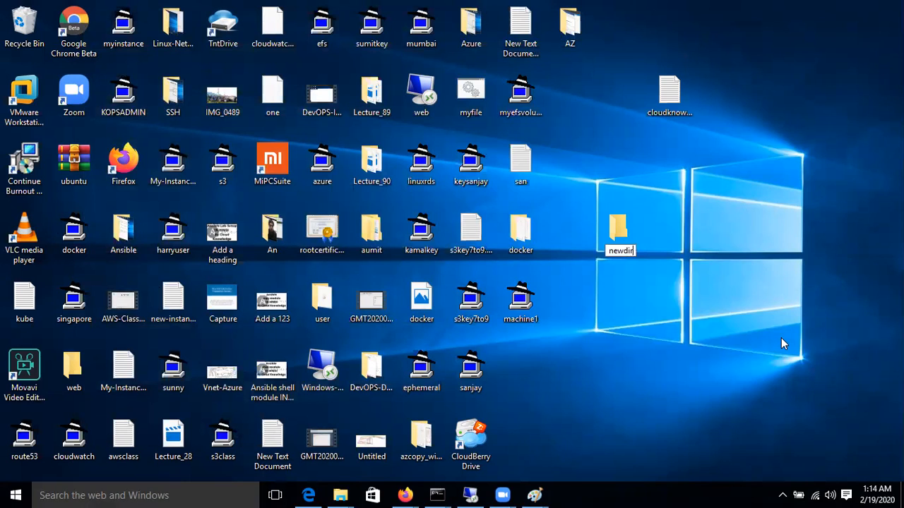
key(Return)
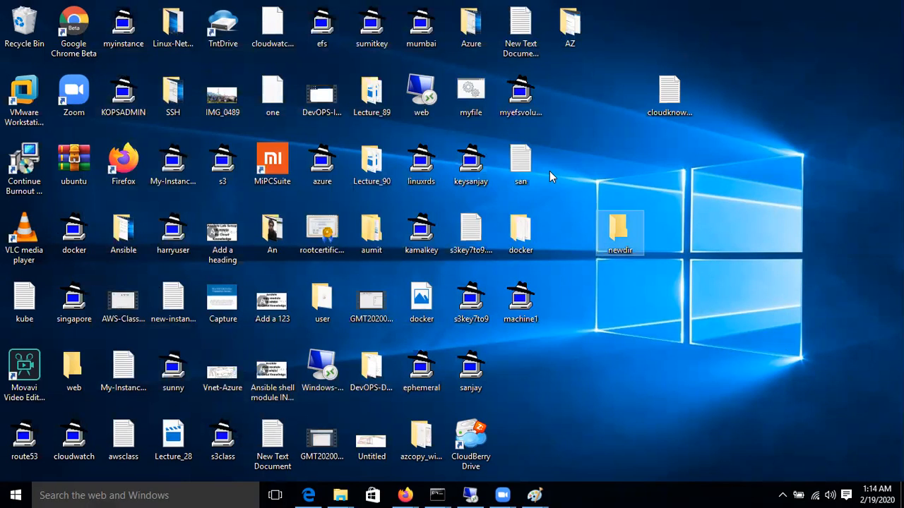
click(405, 495)
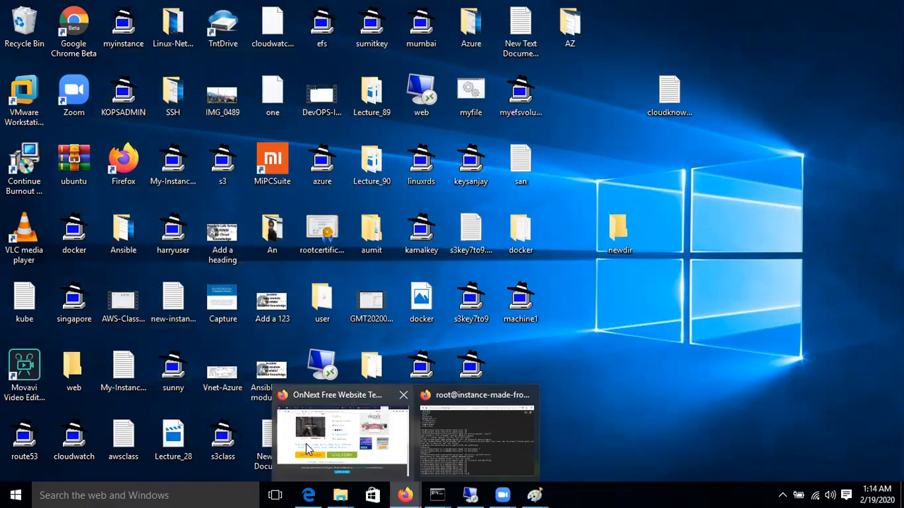
Step: Extract the OnNext template zip from the Downloads folder into newdir with WinRAR
click(342, 439)
click(803, 36)
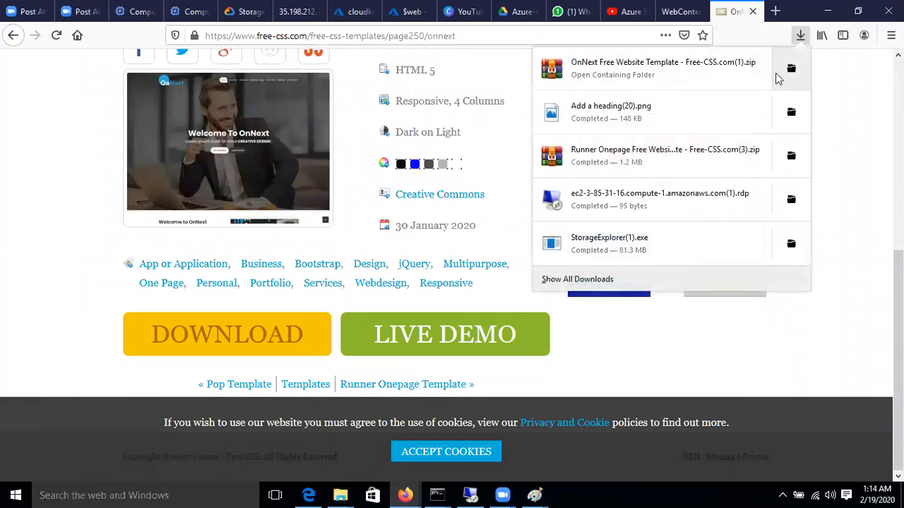
click(790, 69)
right_click(262, 151)
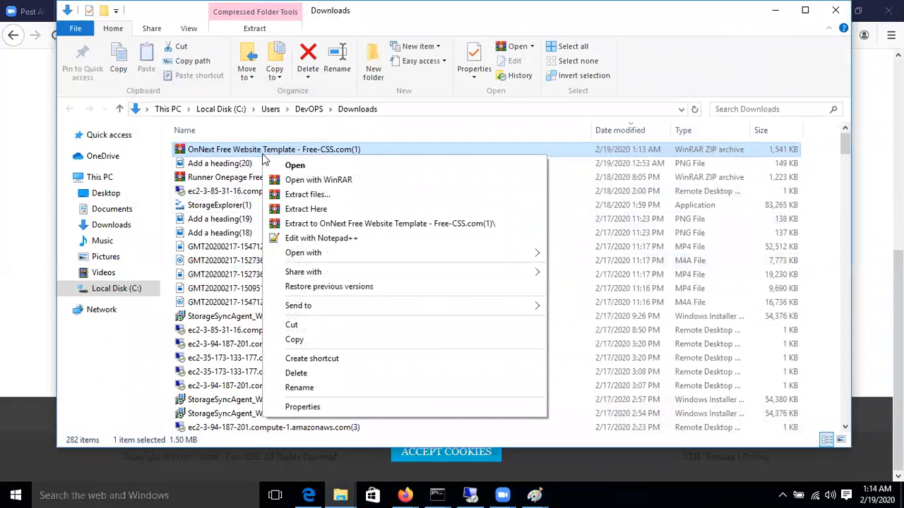
click(315, 197)
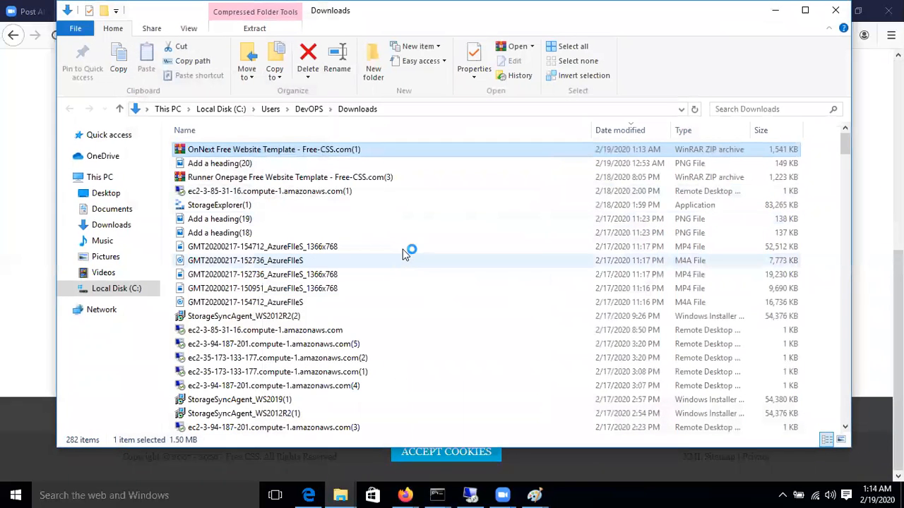
scroll(489, 334, down, 3)
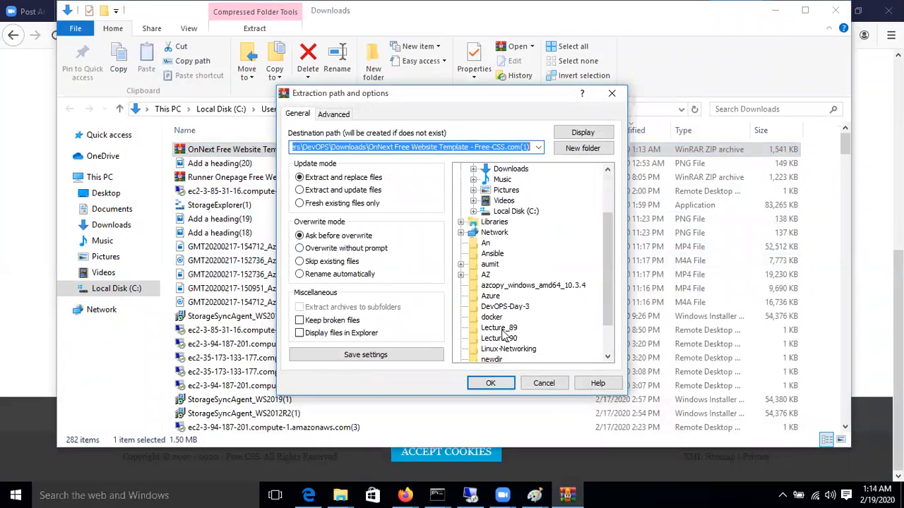
scroll(499, 360, down, 1)
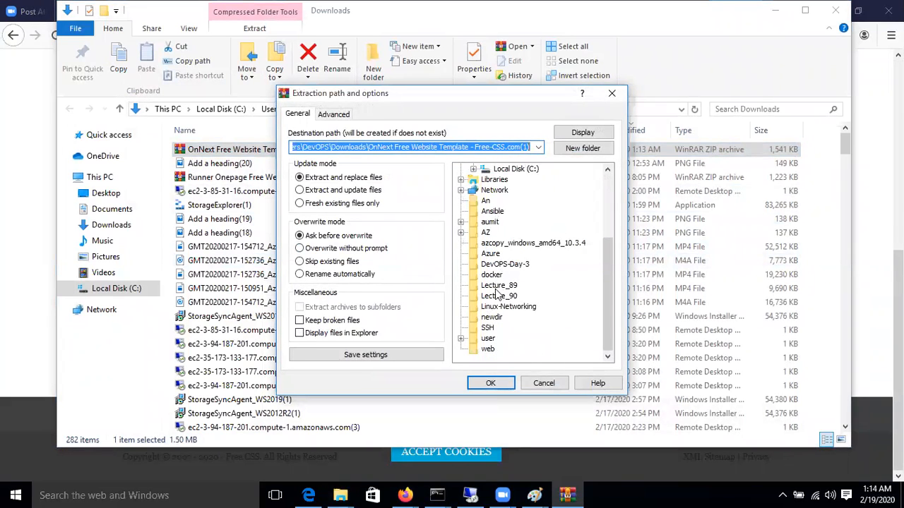
click(492, 318)
click(490, 383)
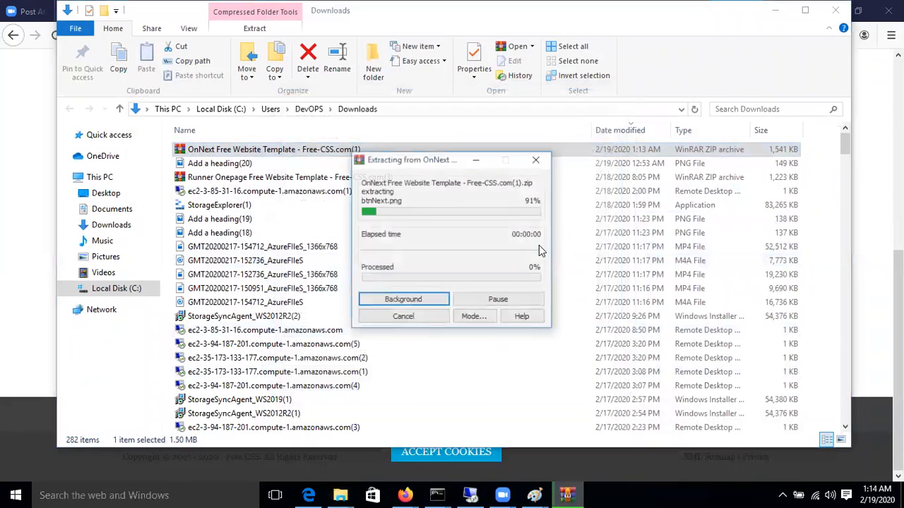
click(775, 10)
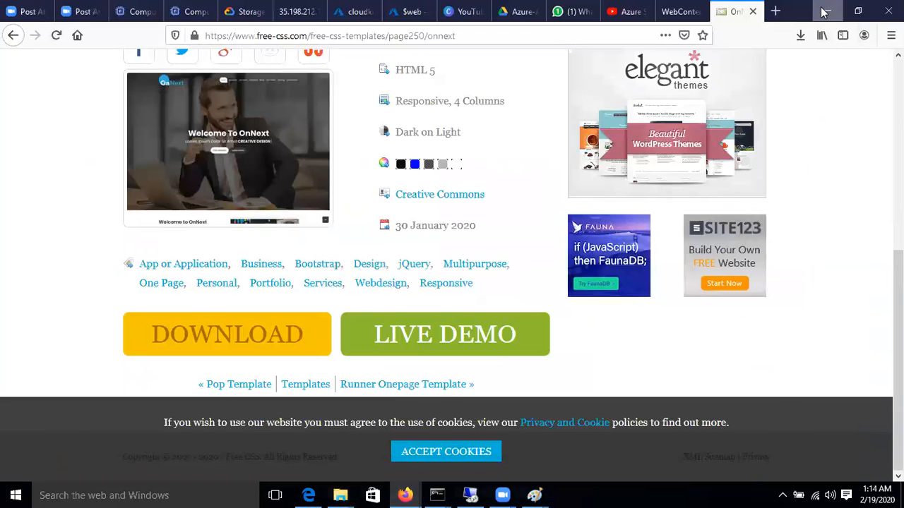
click(827, 10)
Step: Open newdir\onnext and review the extracted template files, selecting the index and style files
double_click(611, 236)
click(239, 173)
double_click(237, 172)
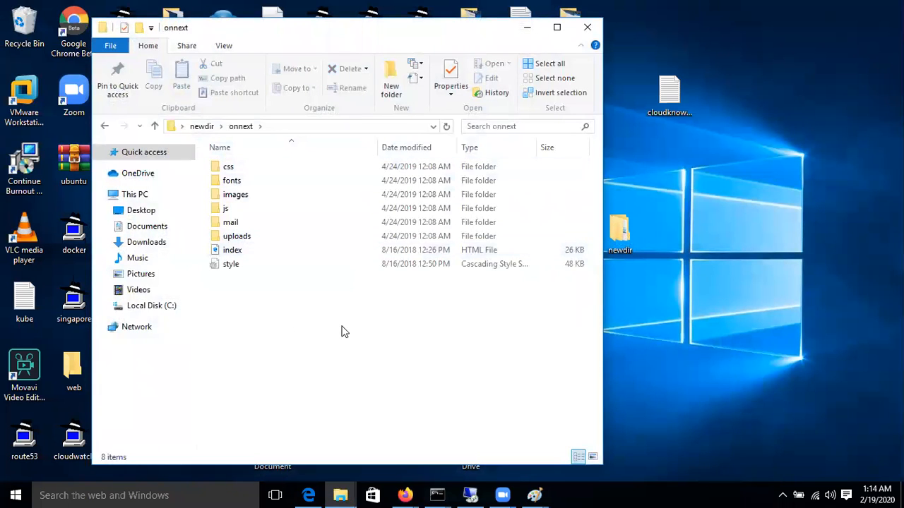
drag(157, 254, 138, 159)
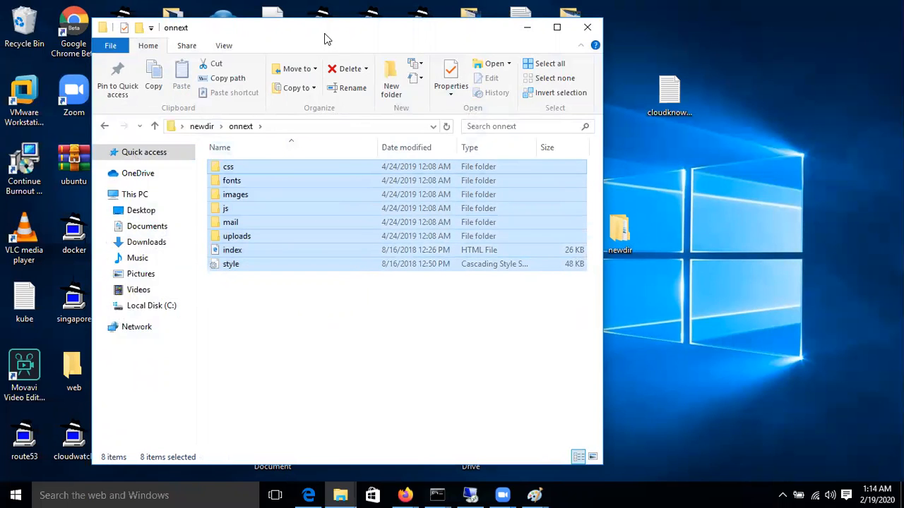
drag(349, 44, 353, 52)
click(305, 295)
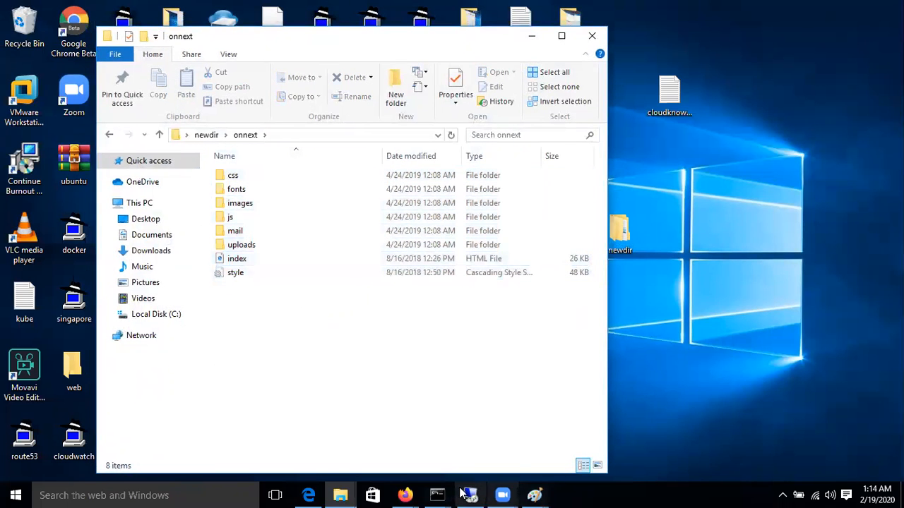
drag(296, 290, 245, 253)
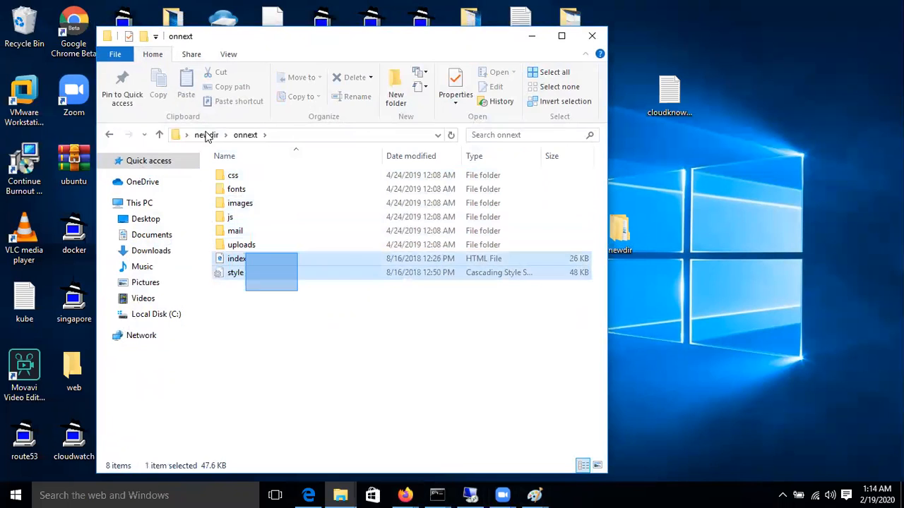
Step: Return to the Firefox portal tab showing the empty $web container
click(406, 492)
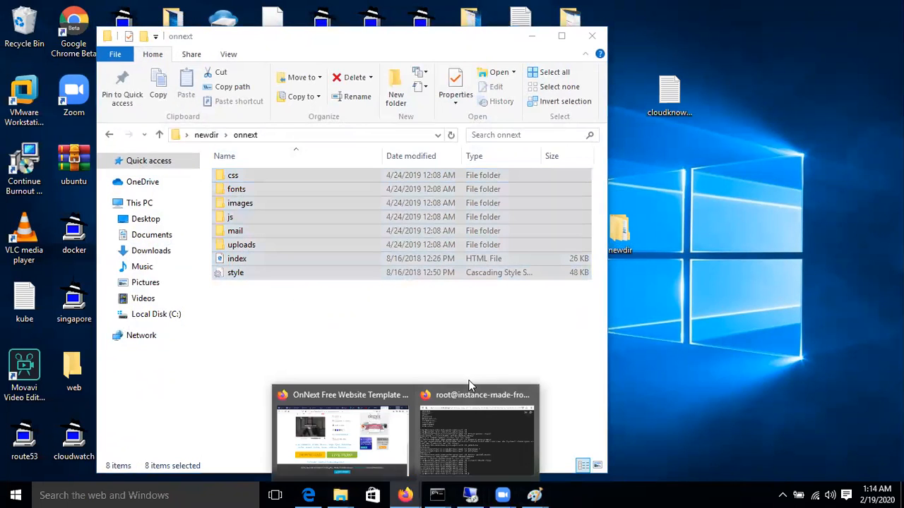
click(369, 453)
click(392, 7)
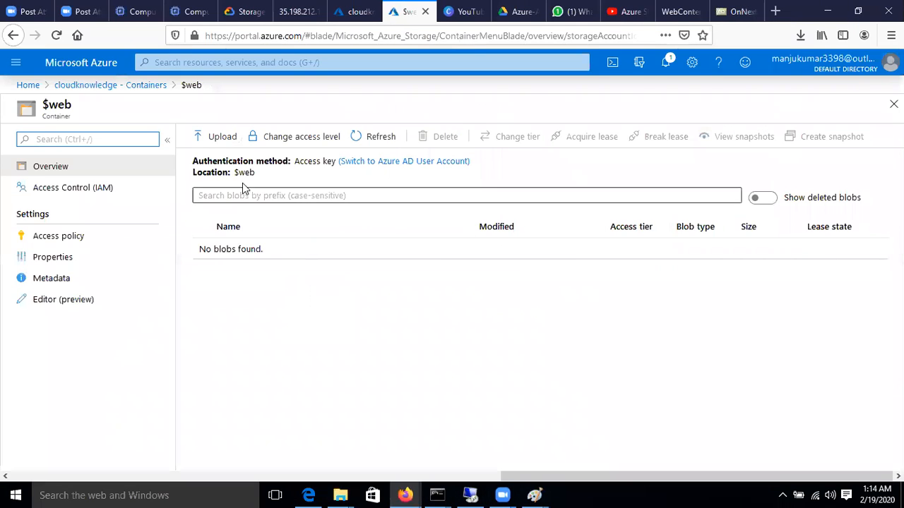
Step: Upload all files from Desktop\newdir\onnext, index.html and style.css, into the $web container
click(214, 136)
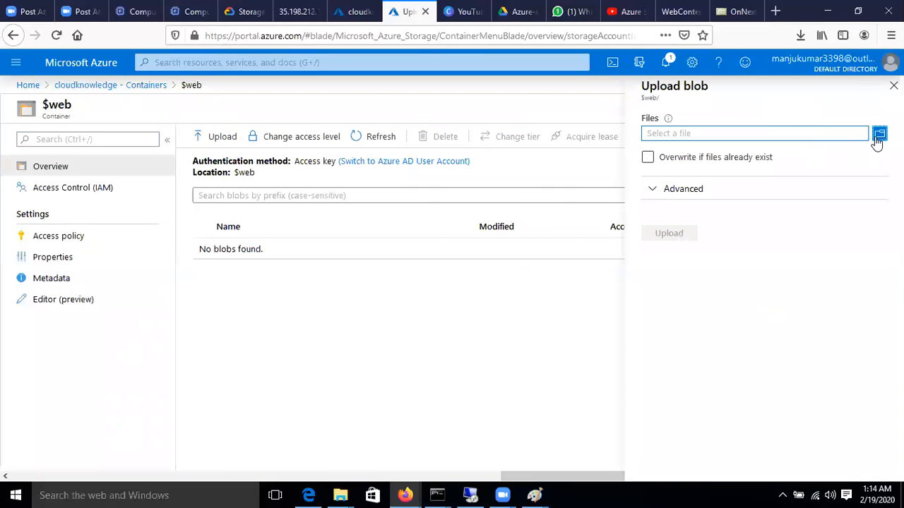
click(879, 136)
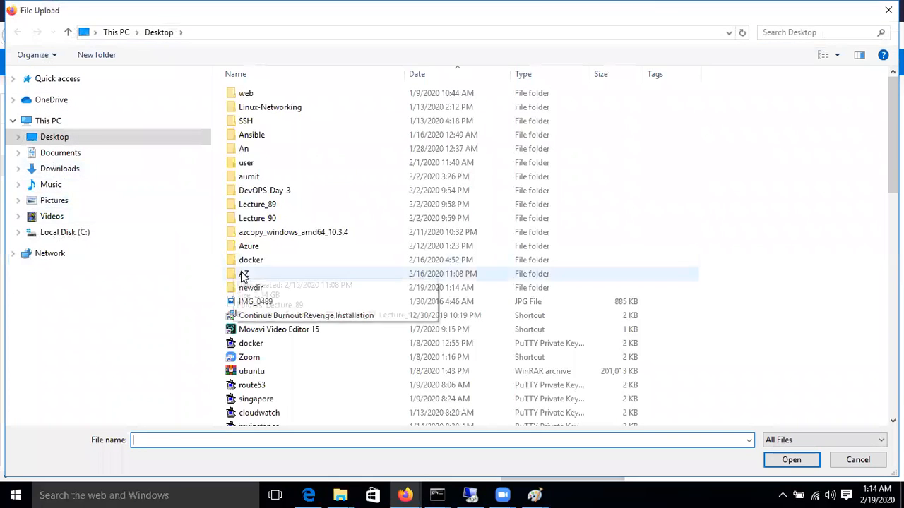
double_click(246, 288)
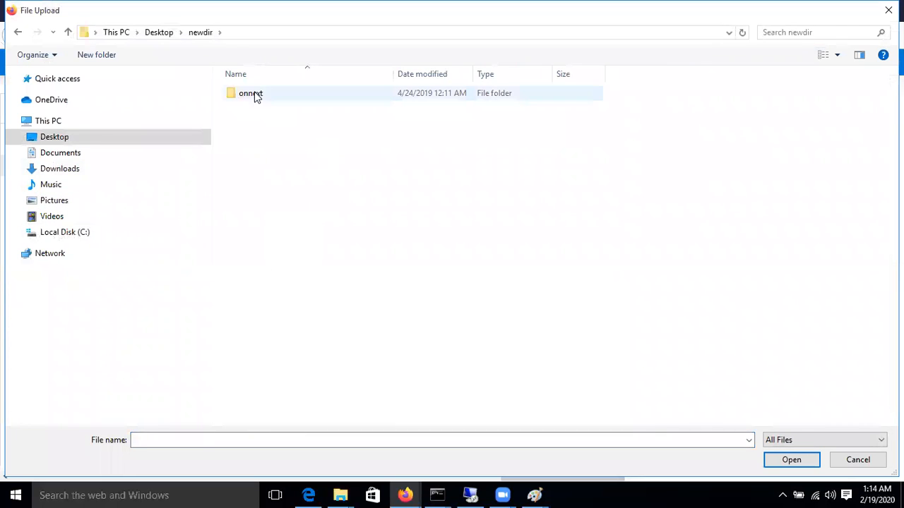
key(ctrl+a)
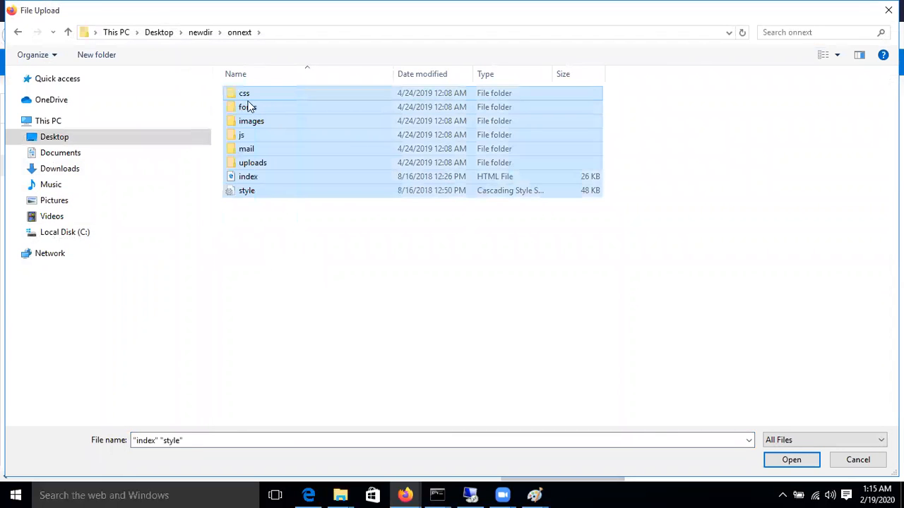
key(Return)
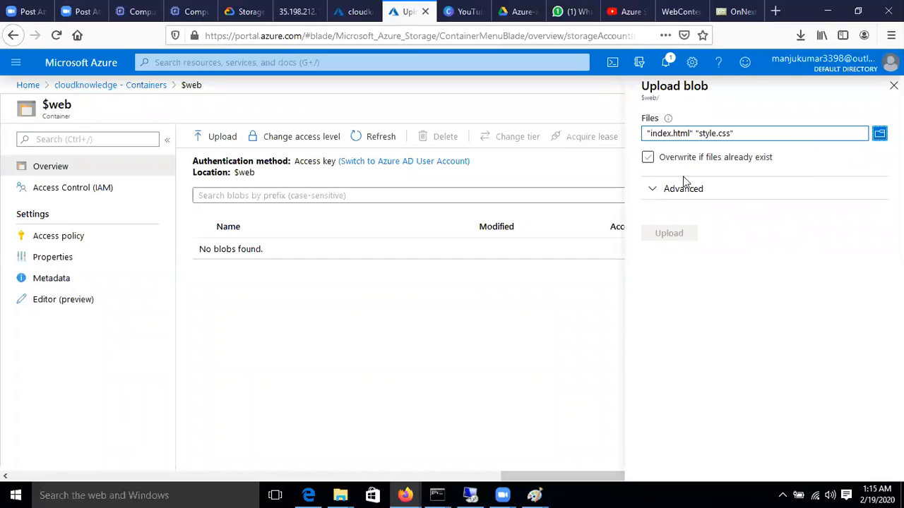
click(672, 234)
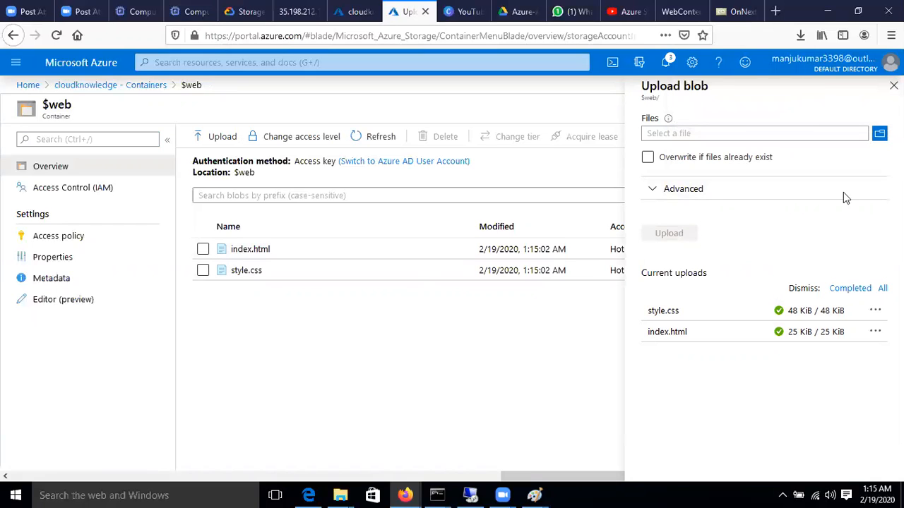
Step: Close the upload pane, minimize the onnext folder window, and return to the containers list
click(893, 85)
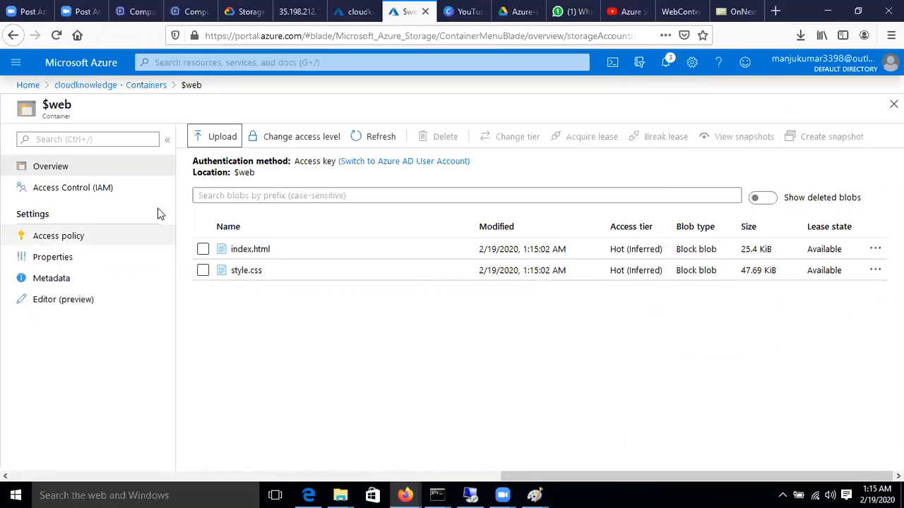
mouse_move(340, 494)
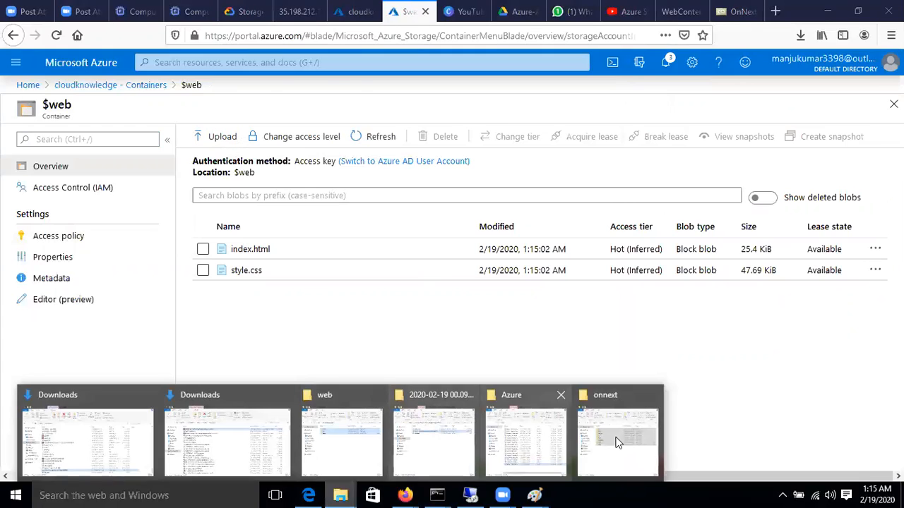
click(619, 434)
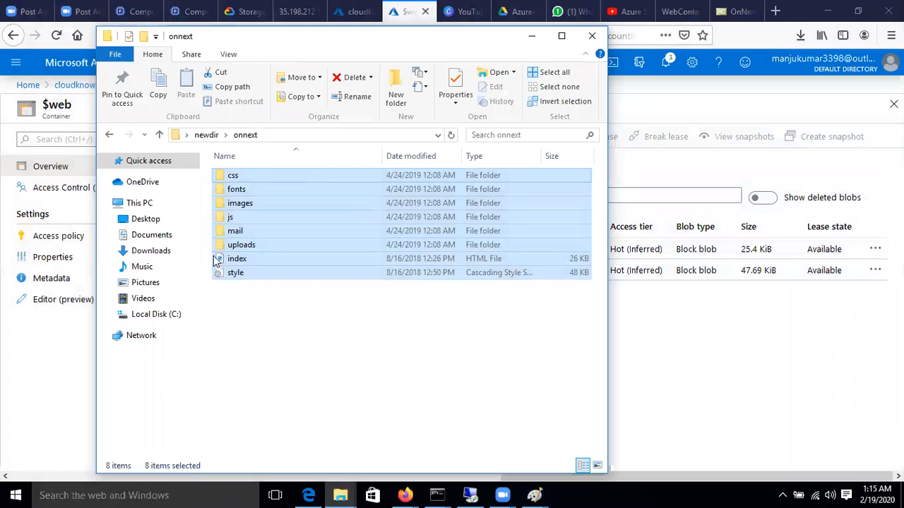
click(531, 34)
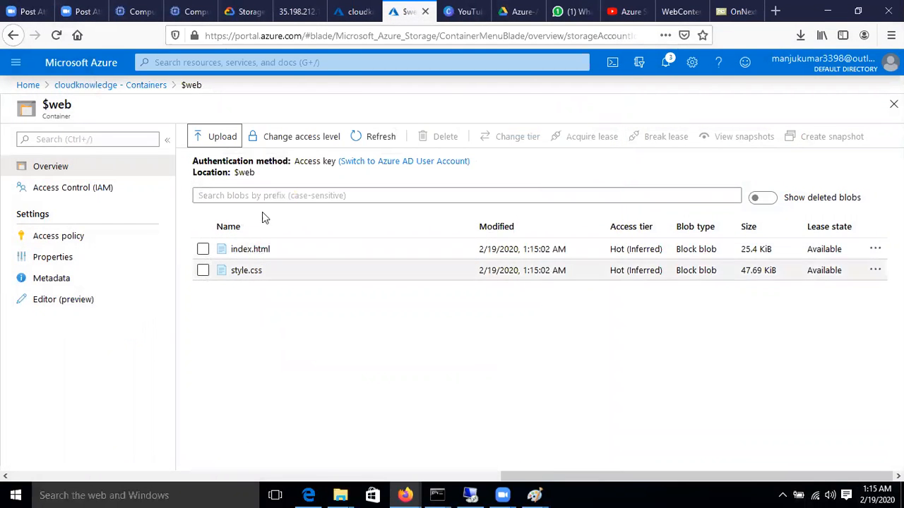
click(130, 85)
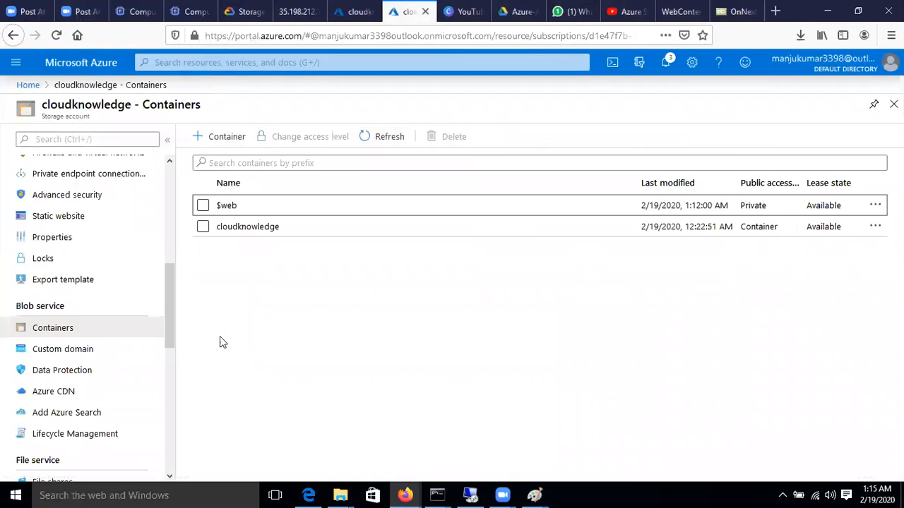
Step: Open Storage Explorer (preview) and select the $web container under BLOB CONTAINERS
scroll(80, 369, up, 5)
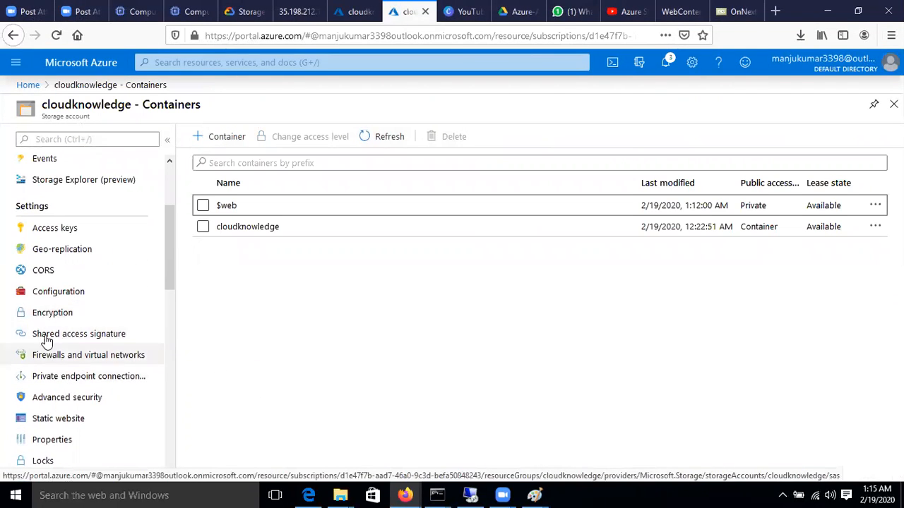
scroll(29, 332, up, 3)
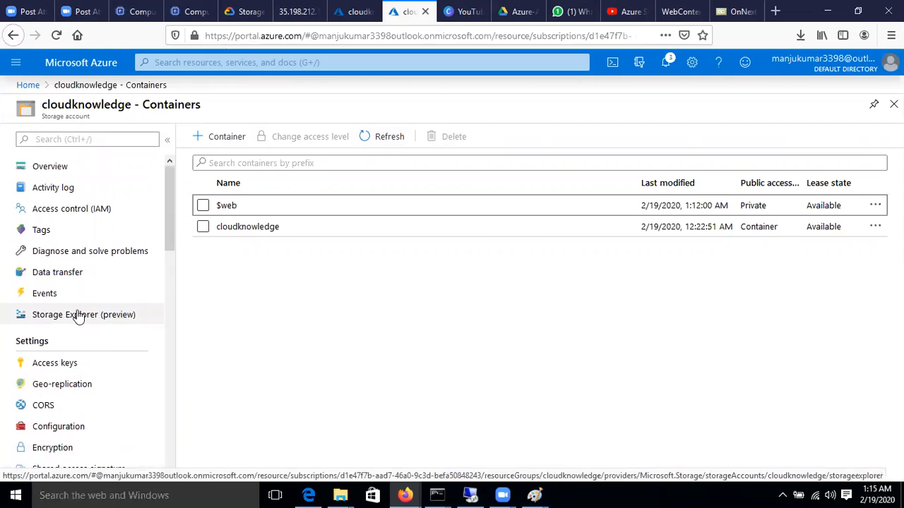
click(80, 315)
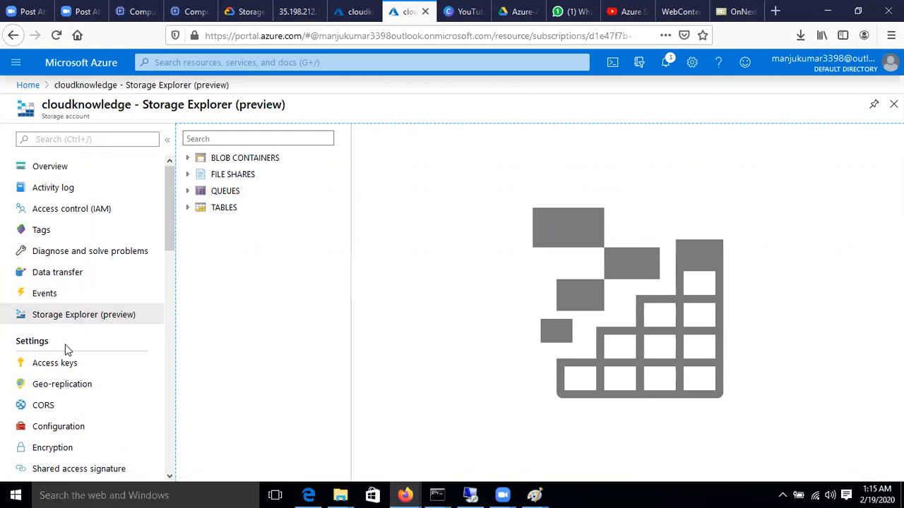
click(206, 158)
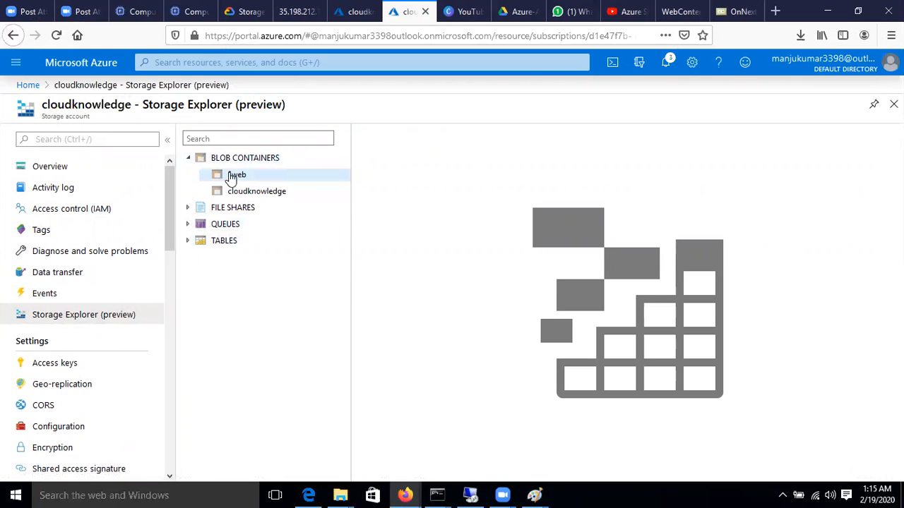
click(231, 179)
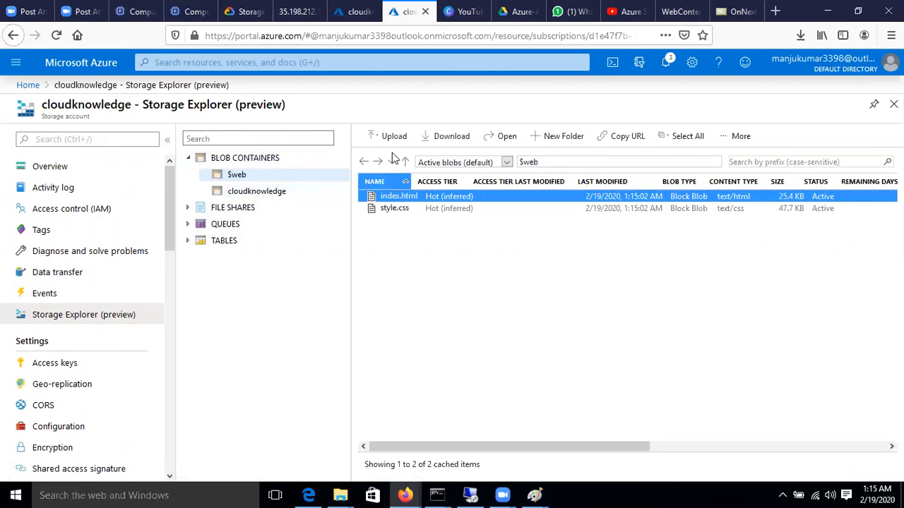
Step: Upload index.html and style.css to $web with 'Overwrite if files already exist' ticked
click(388, 136)
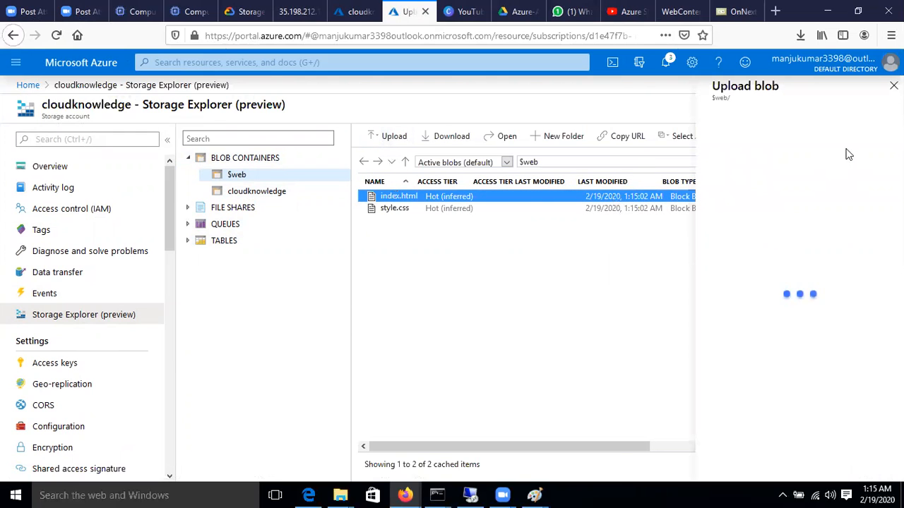
click(879, 136)
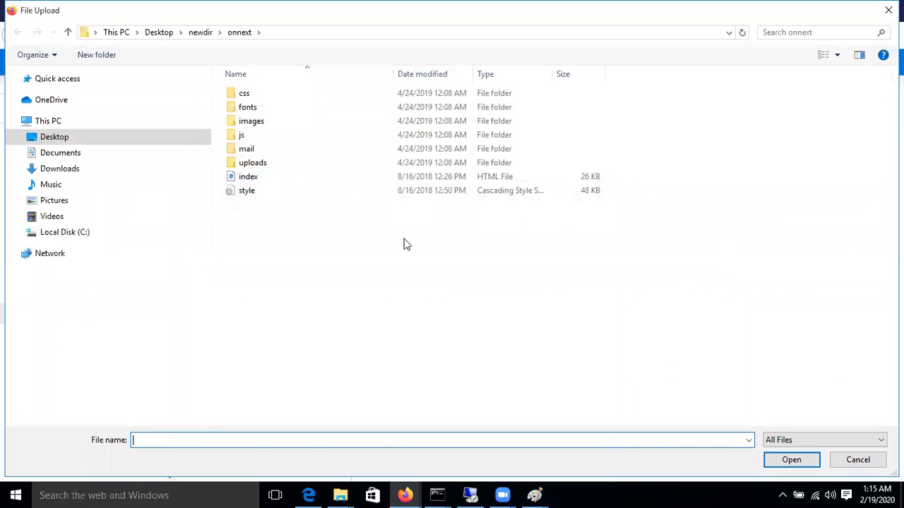
drag(328, 217, 180, 86)
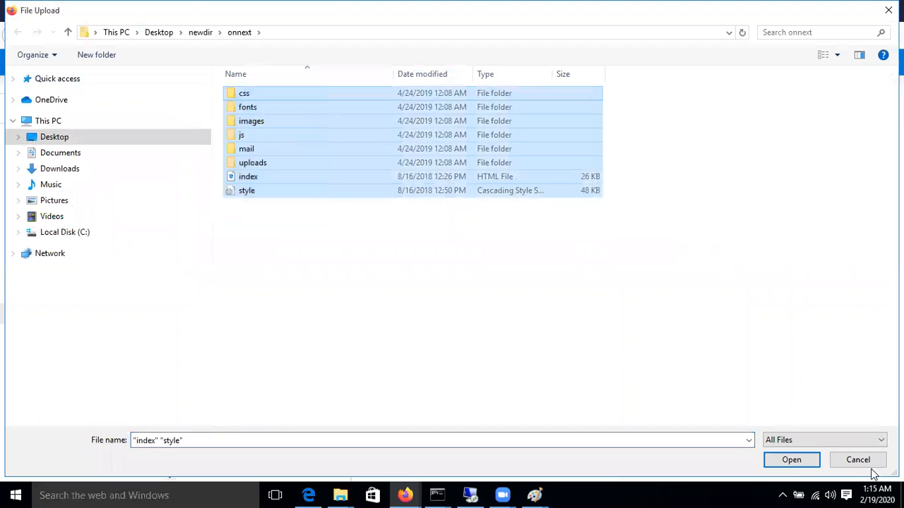
click(808, 463)
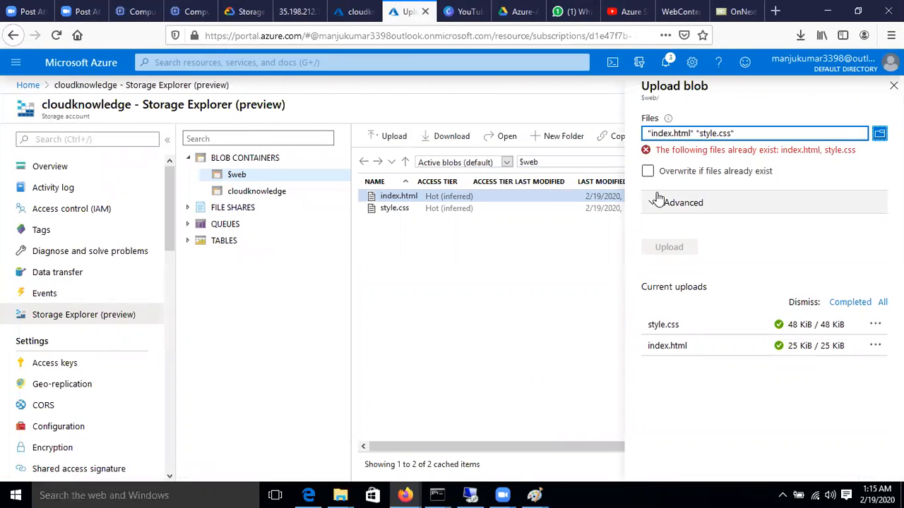
click(648, 172)
click(669, 239)
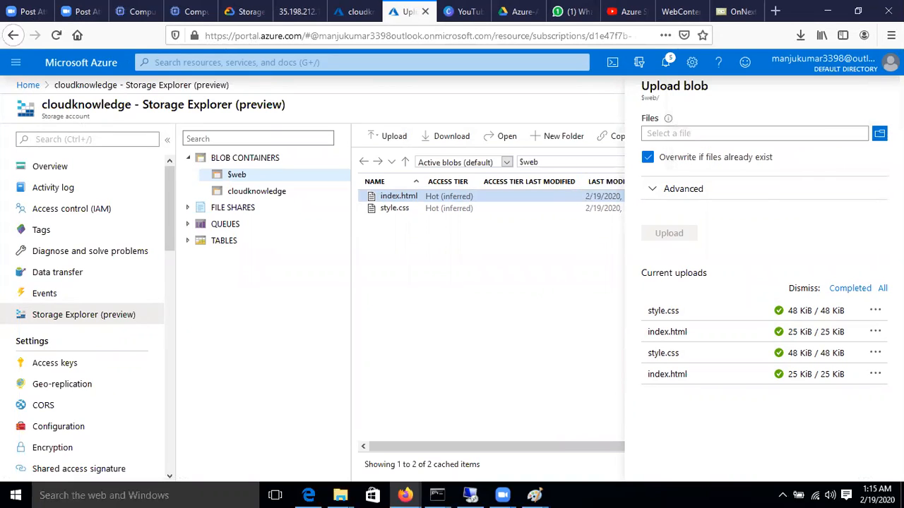
Step: Shrink the browser window and open the newdir\onnext folder from the desktop
click(892, 84)
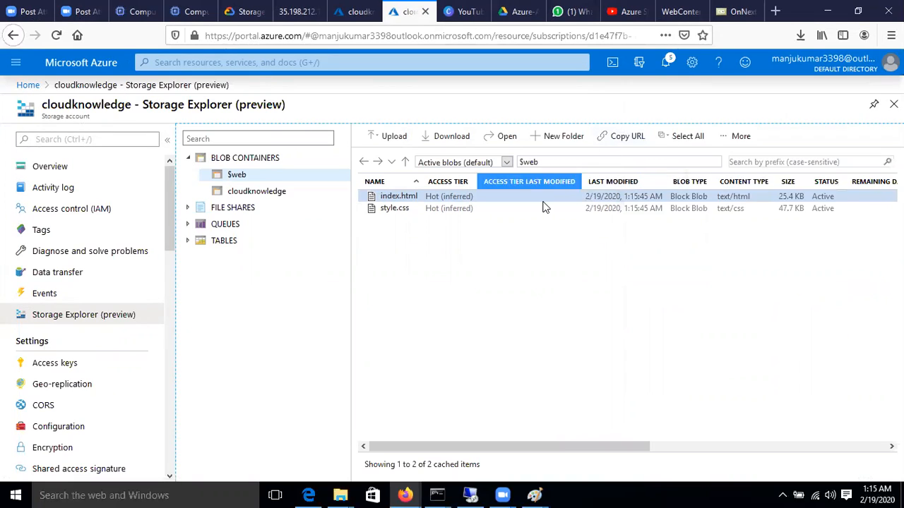
click(857, 11)
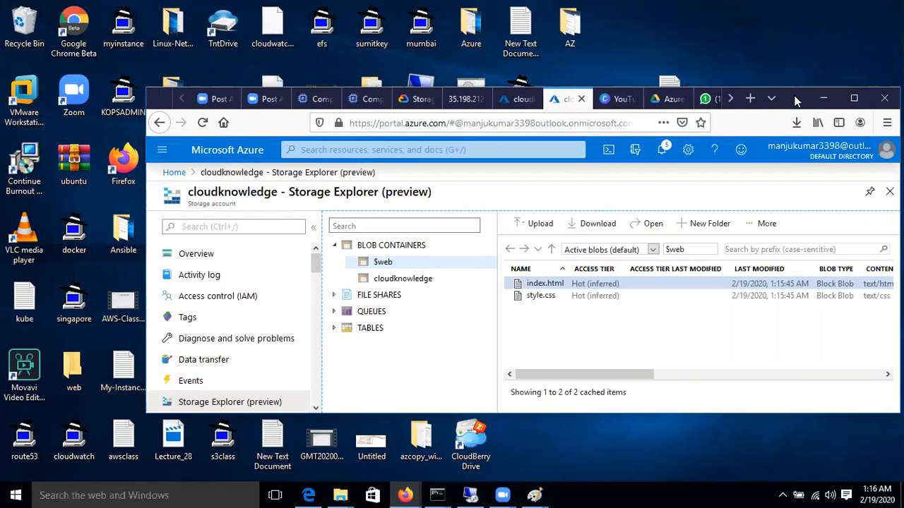
drag(795, 97, 695, 272)
drag(616, 232, 227, 71)
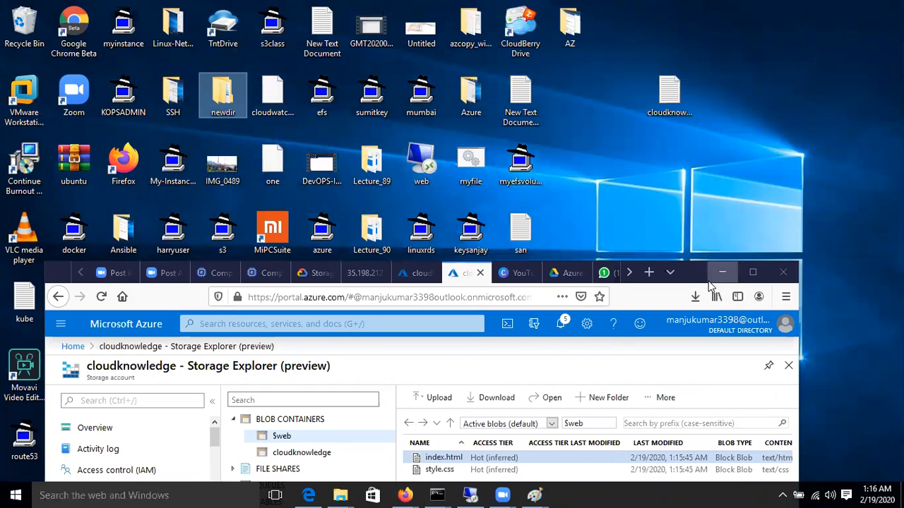
drag(688, 277, 616, 135)
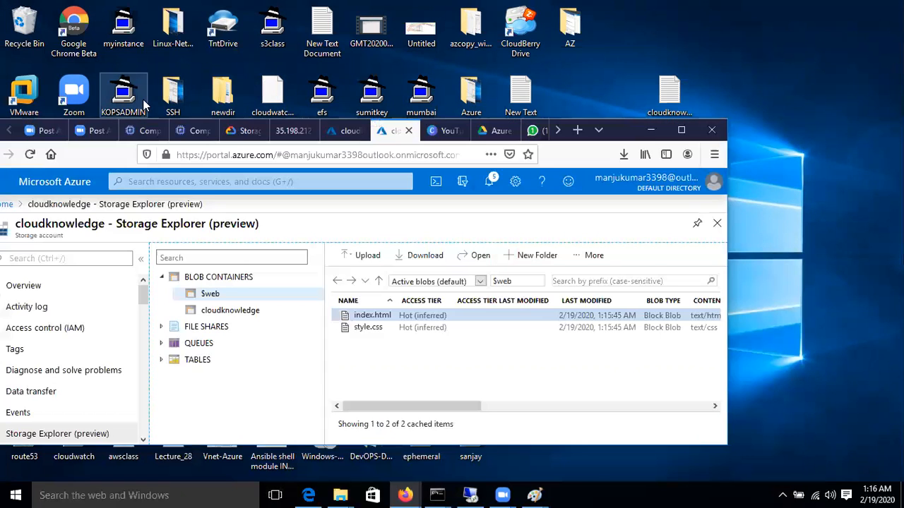
double_click(228, 95)
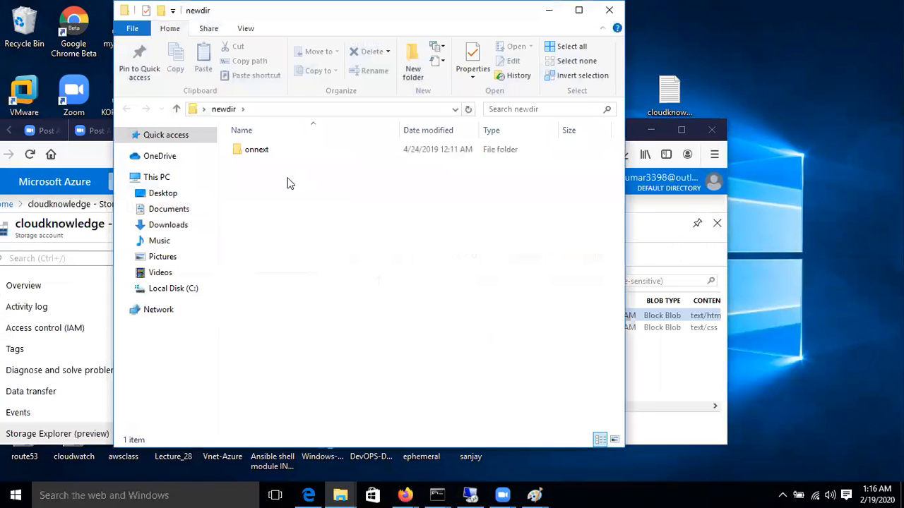
double_click(280, 152)
Step: Drag all onnext items onto the $web blob list in the browser
drag(432, 300, 129, 106)
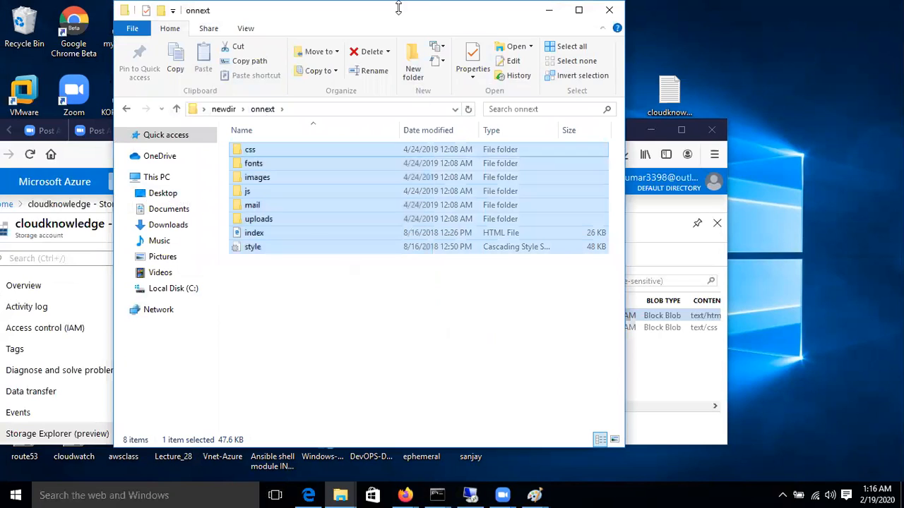
drag(367, 14, 854, 81)
drag(796, 252, 404, 381)
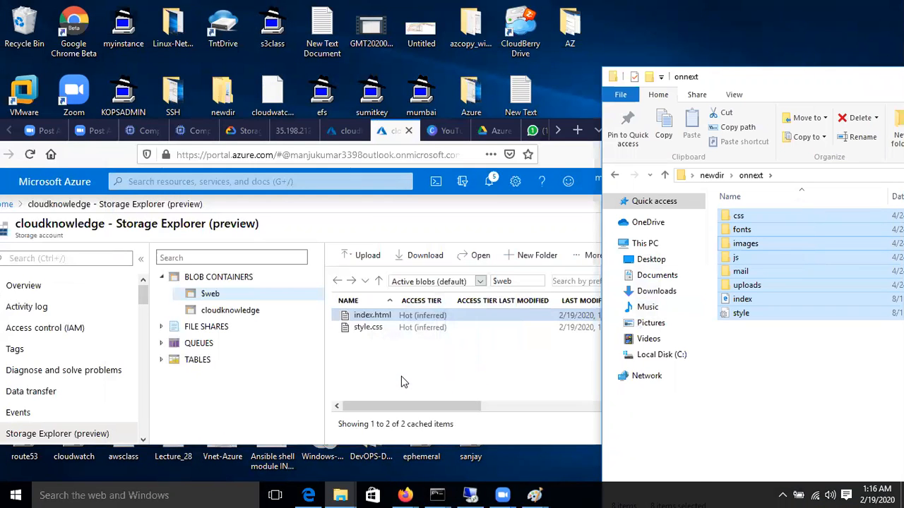
click(563, 158)
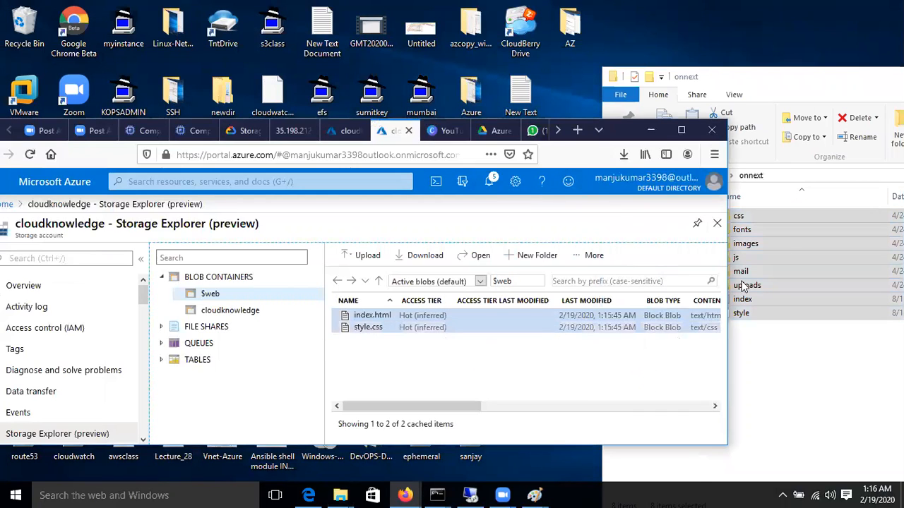
drag(789, 231, 448, 379)
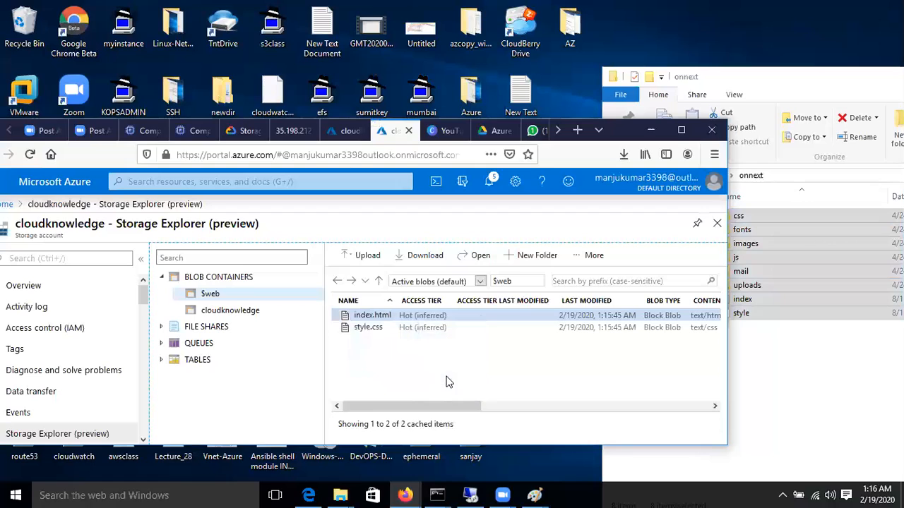
click(680, 130)
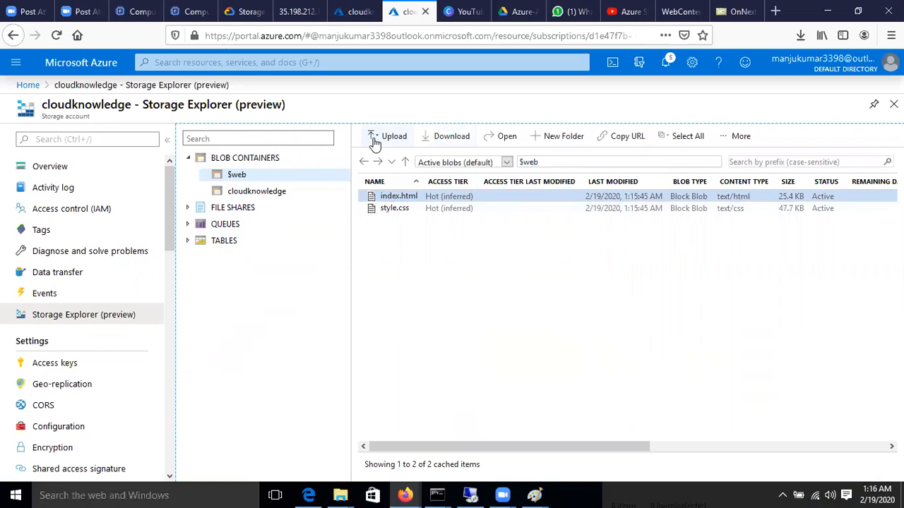
Step: Open and close the extra blob actions list in Storage Explorer
click(743, 136)
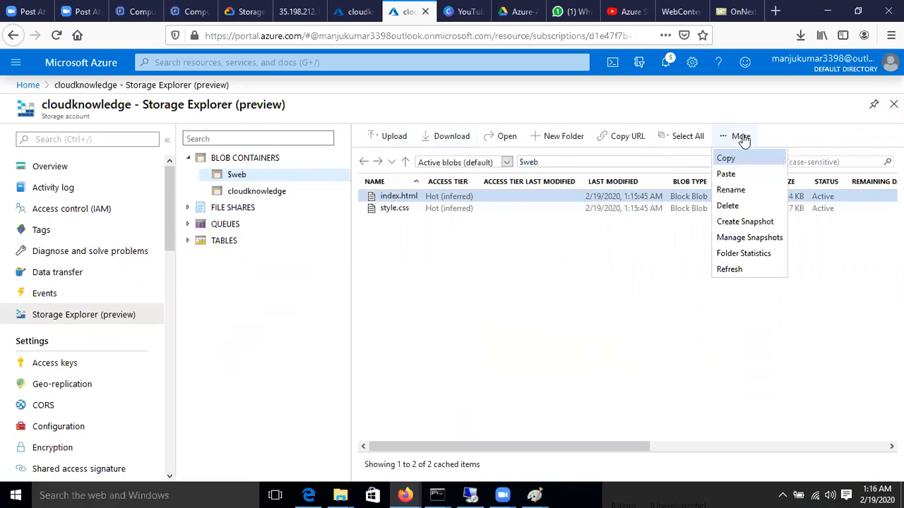
click(586, 298)
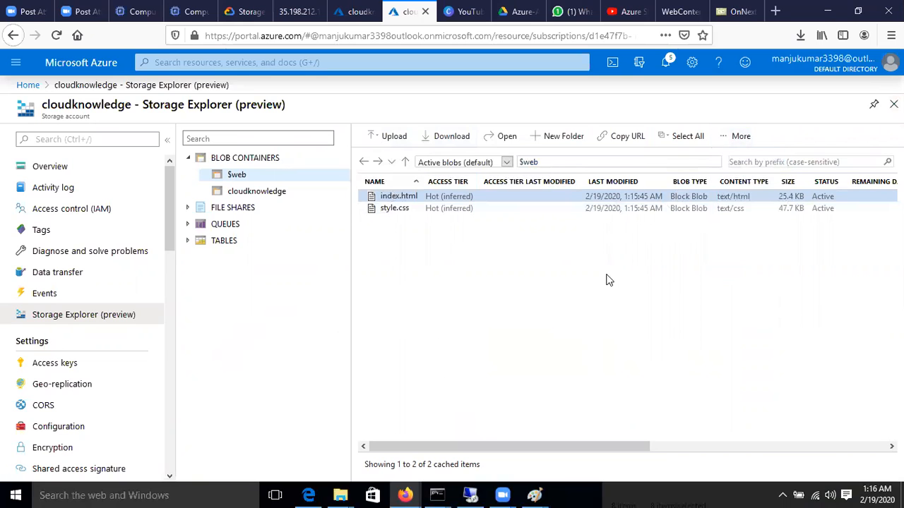
click(741, 137)
click(480, 329)
Step: Drag the css and fonts folders one at a time onto the $web blob list
click(860, 19)
click(745, 238)
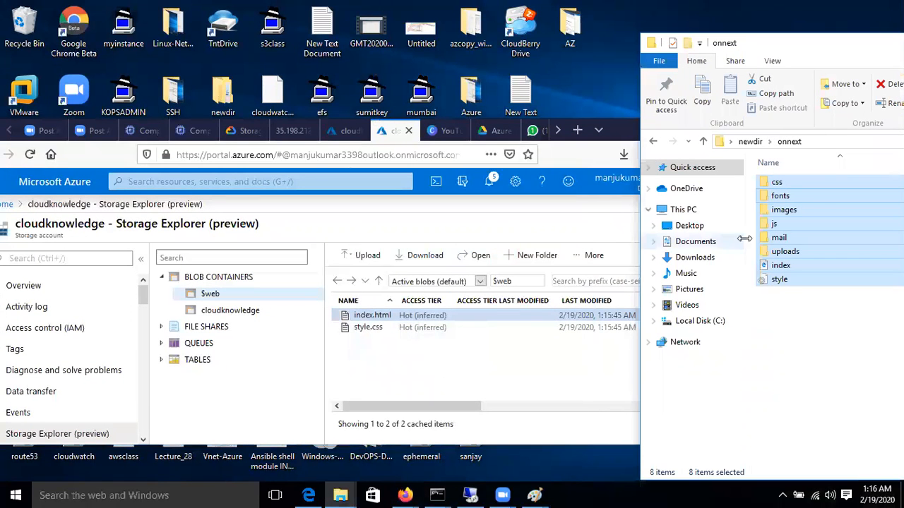
click(777, 183)
drag(776, 183, 396, 385)
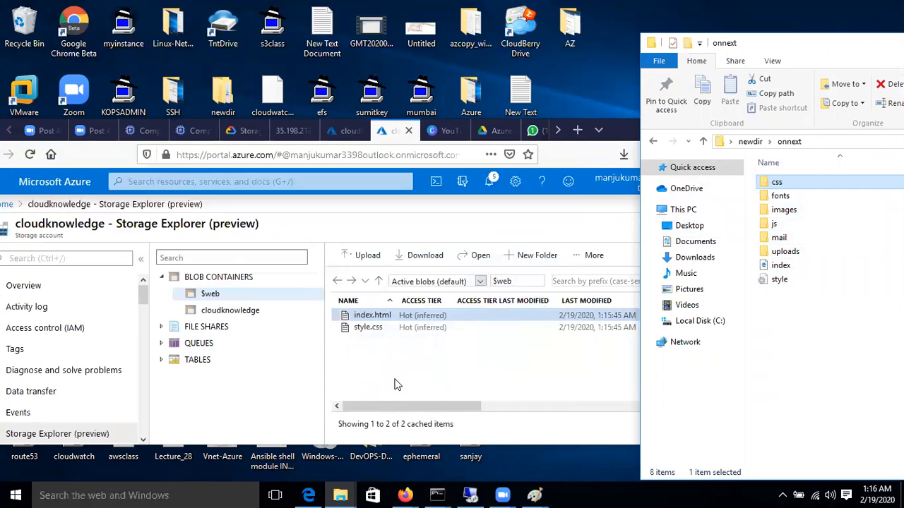
drag(780, 195, 406, 381)
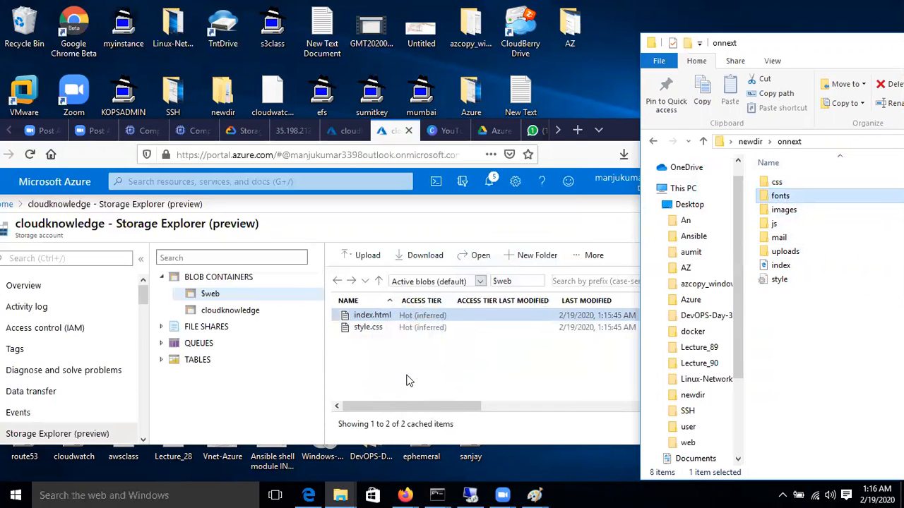
Step: Check the blob visibility filter, then open the Upload blob panel for $web
double_click(626, 133)
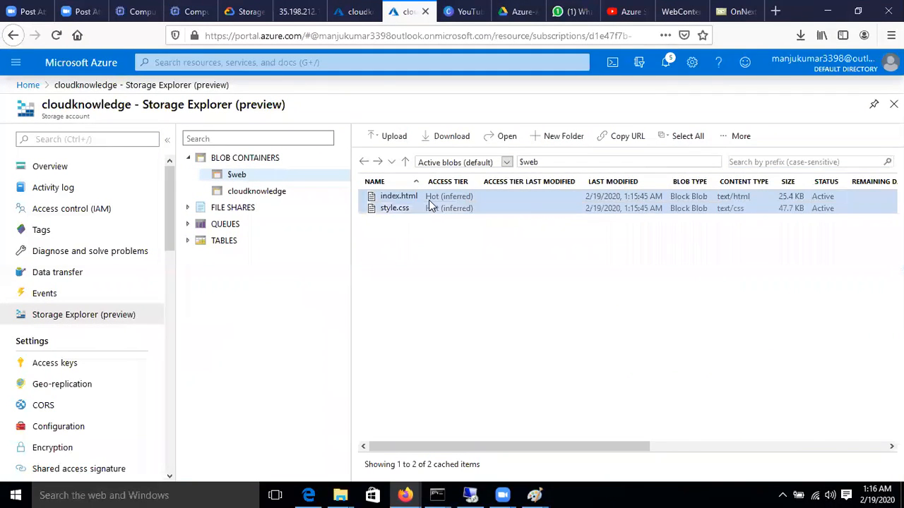
click(506, 164)
click(513, 279)
click(857, 11)
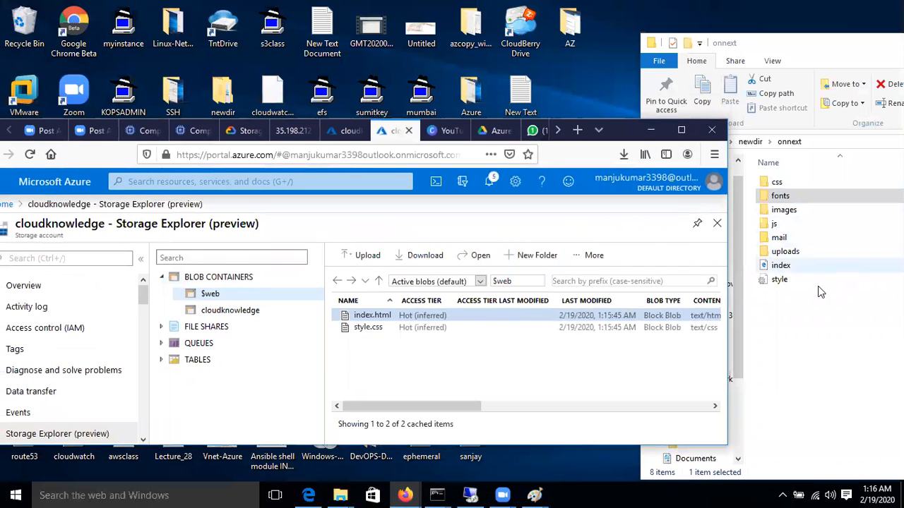
click(859, 308)
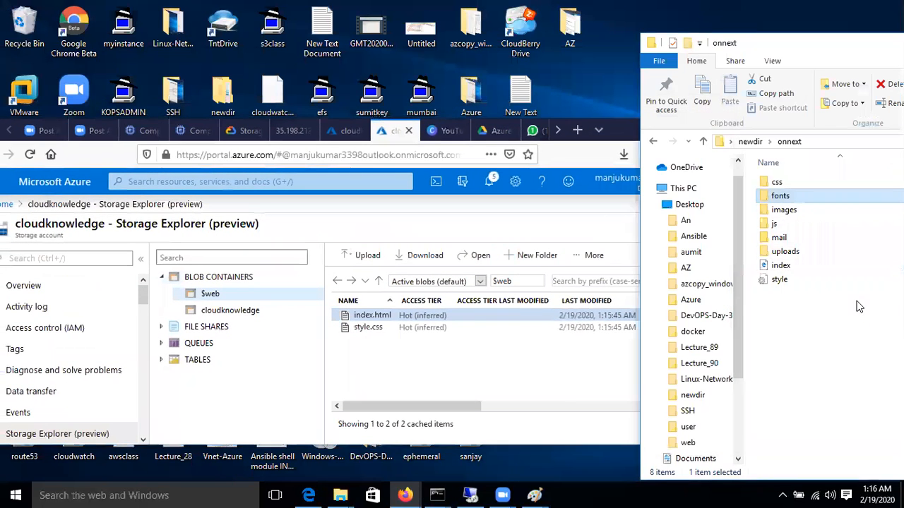
click(514, 376)
click(677, 130)
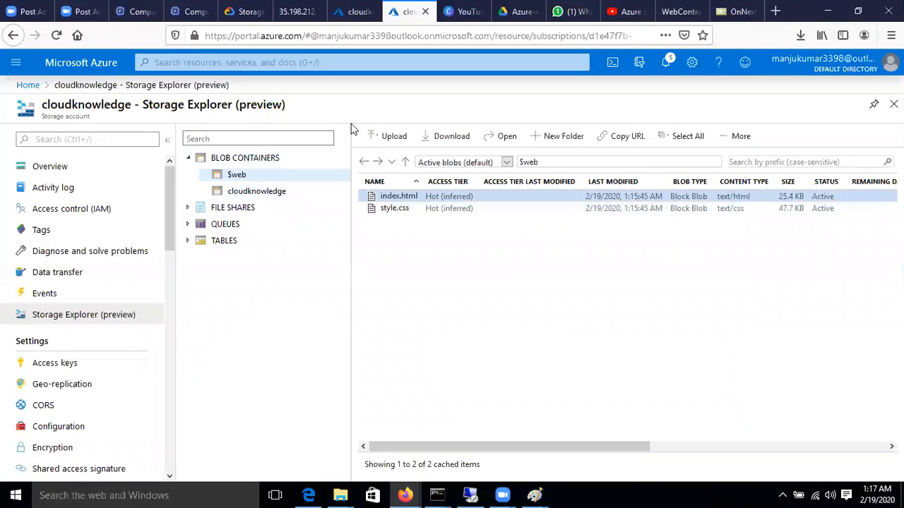
click(381, 136)
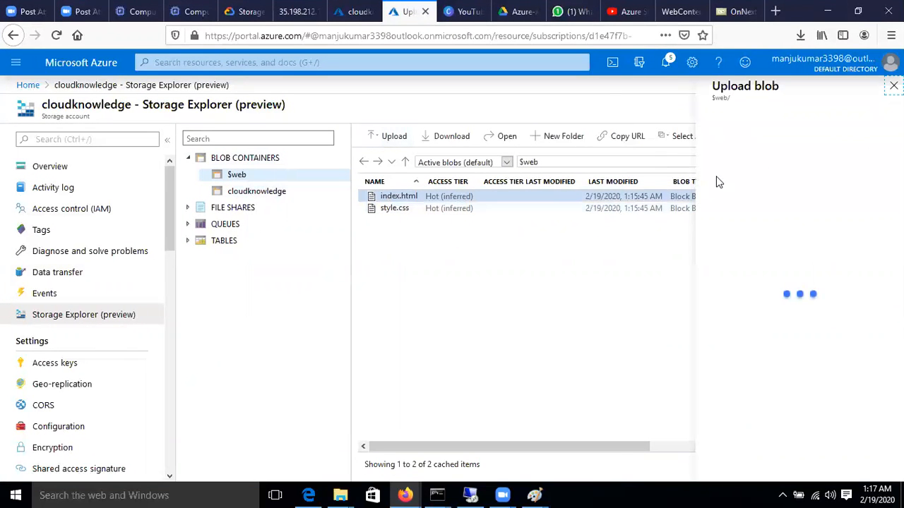
Step: Expand the Advanced upload options and open the css folder in the file picker
click(670, 188)
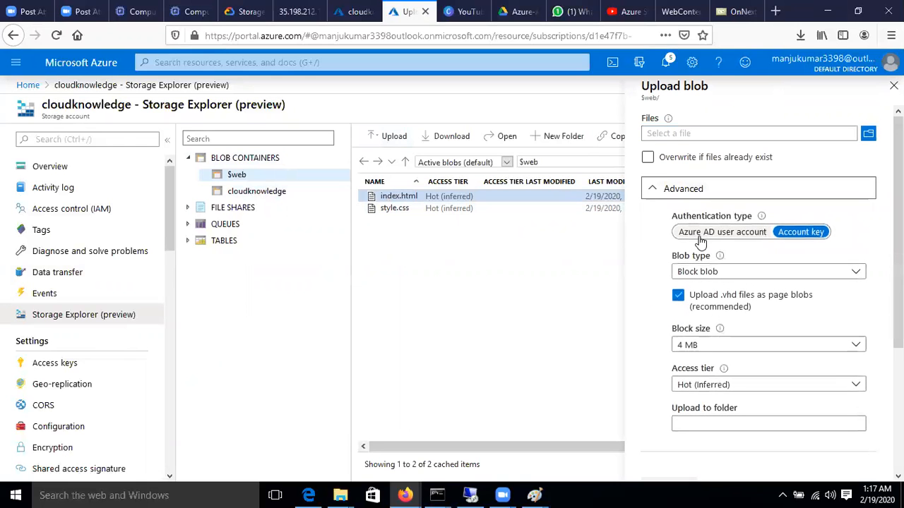
click(868, 135)
click(266, 93)
key(Return)
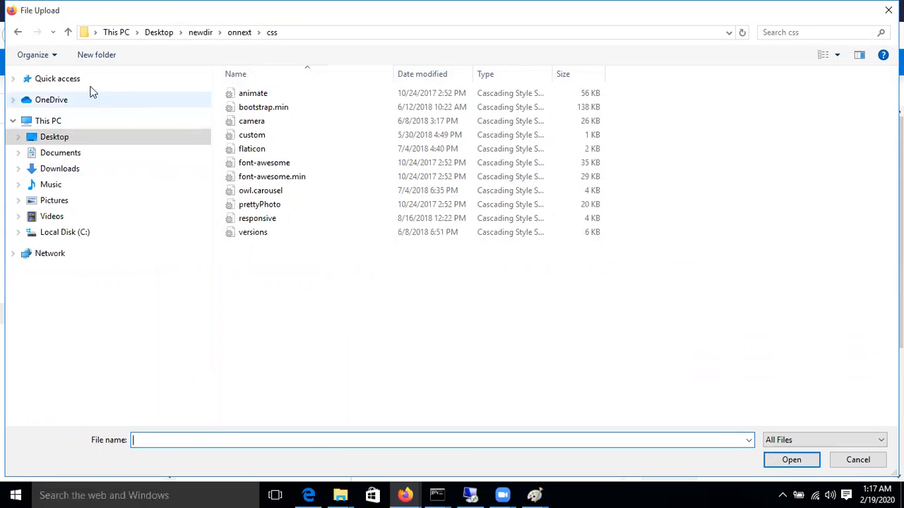
Step: Browse the fonts, images, js, uploads and mail subfolders, then close the picker without choosing
click(19, 34)
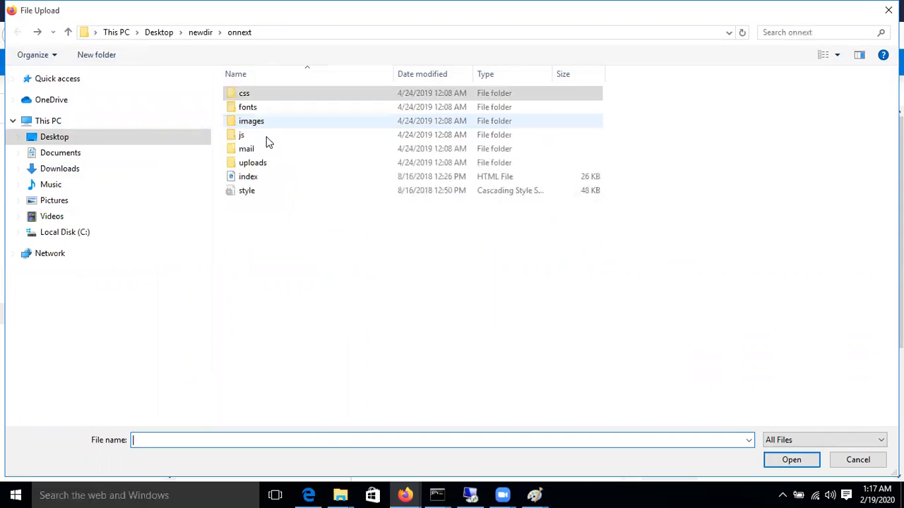
double_click(261, 107)
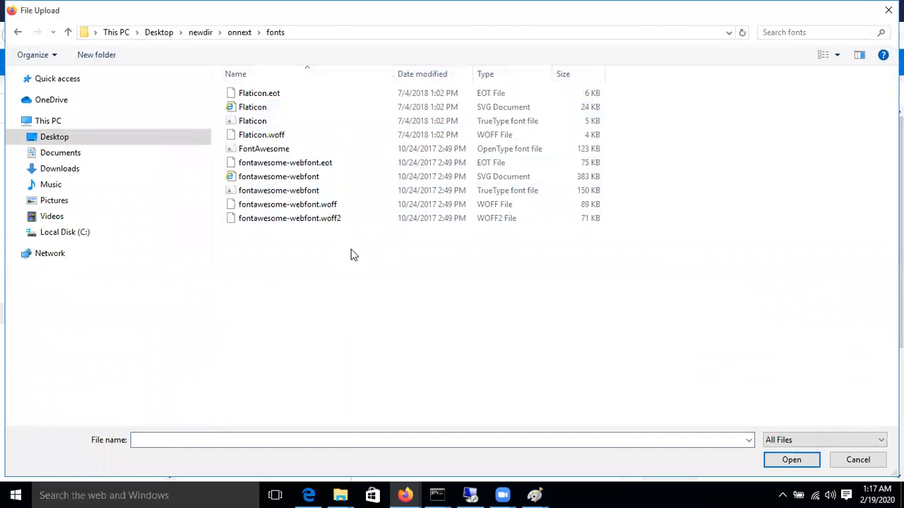
click(18, 33)
double_click(273, 121)
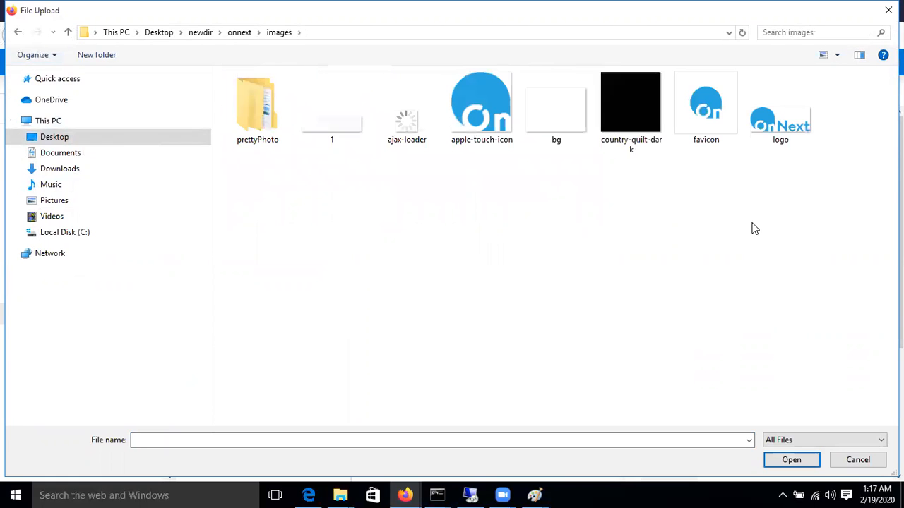
click(18, 33)
double_click(333, 134)
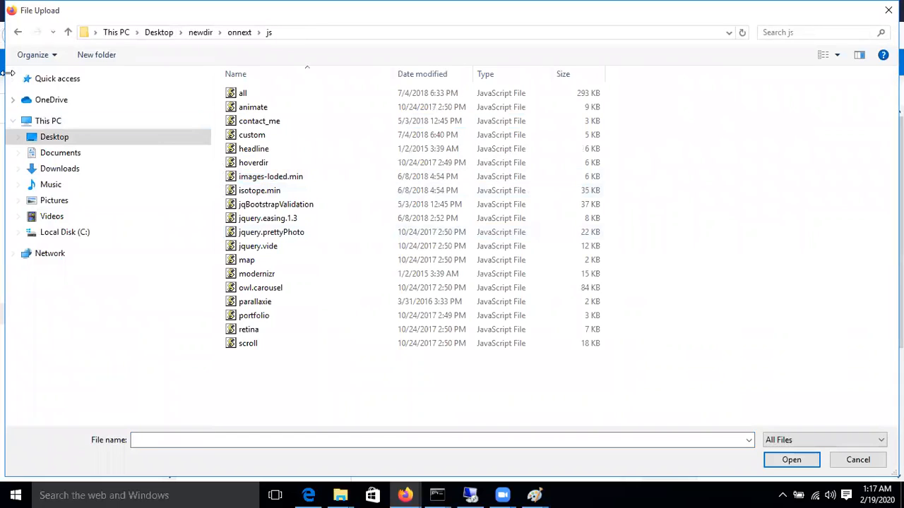
click(18, 33)
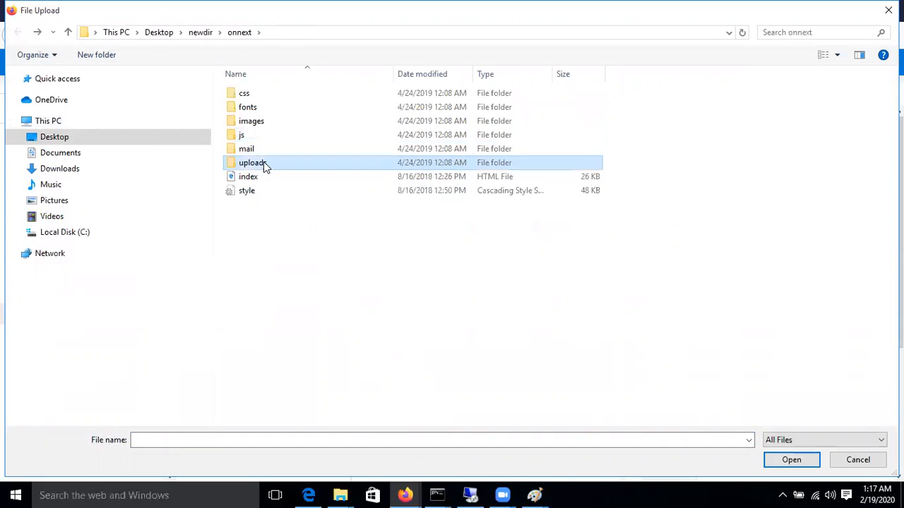
double_click(263, 162)
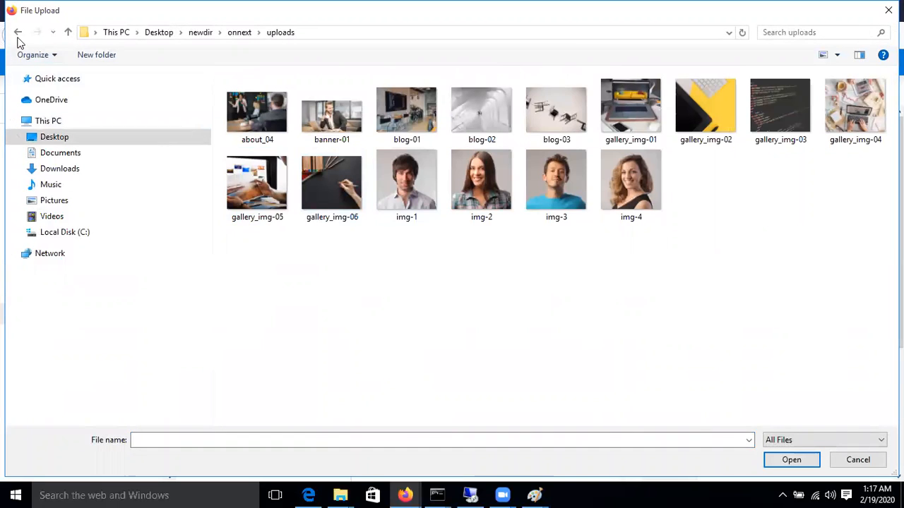
click(18, 32)
double_click(247, 149)
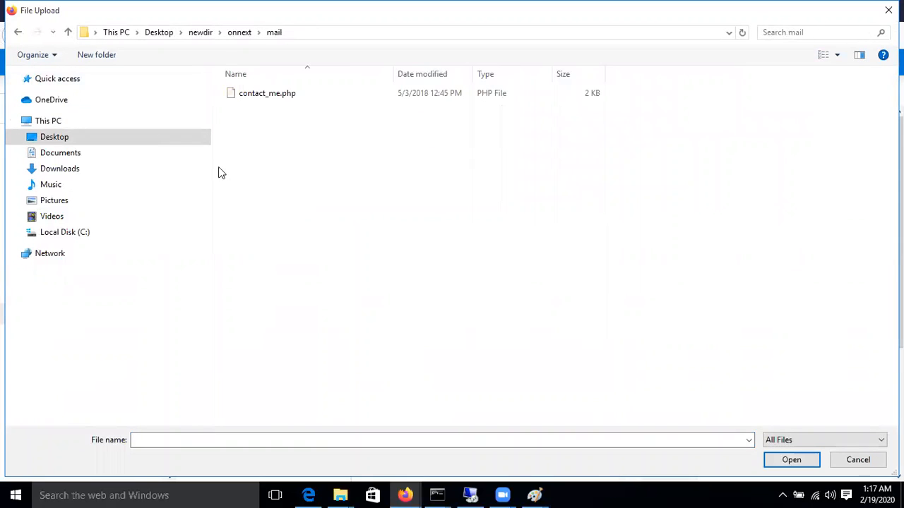
click(18, 33)
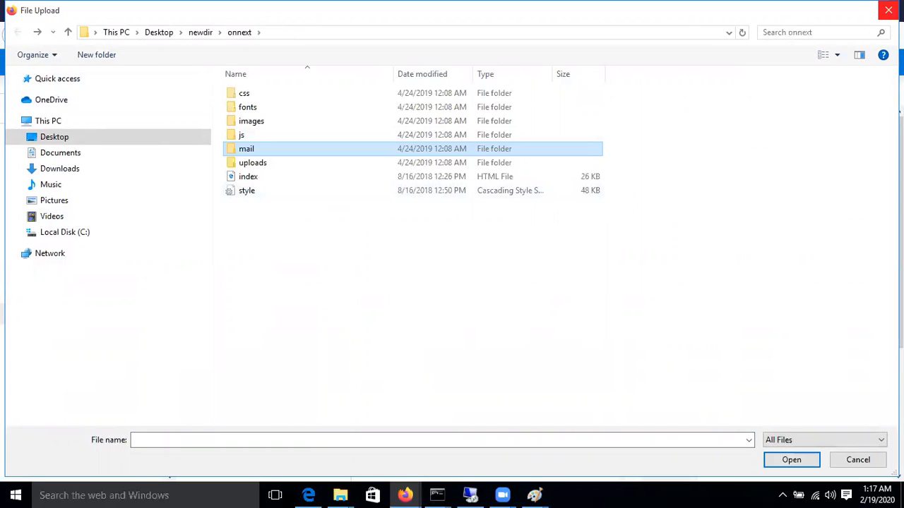
click(888, 10)
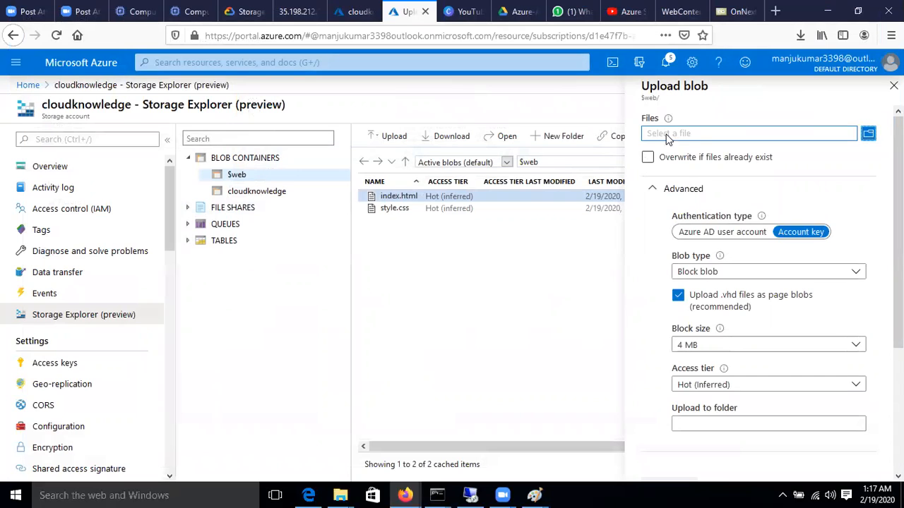
Step: Untick overwrite, then search Google for 'storage explorer download' in a new tab
click(647, 157)
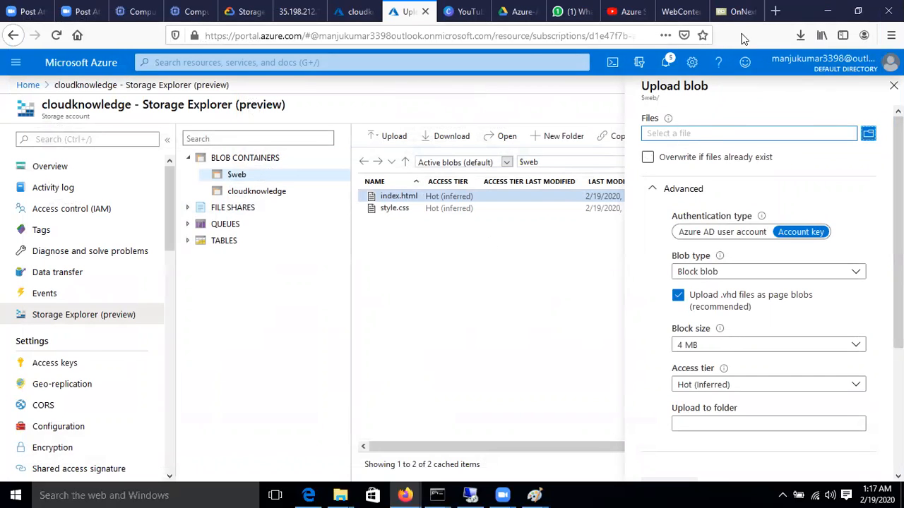
click(774, 11)
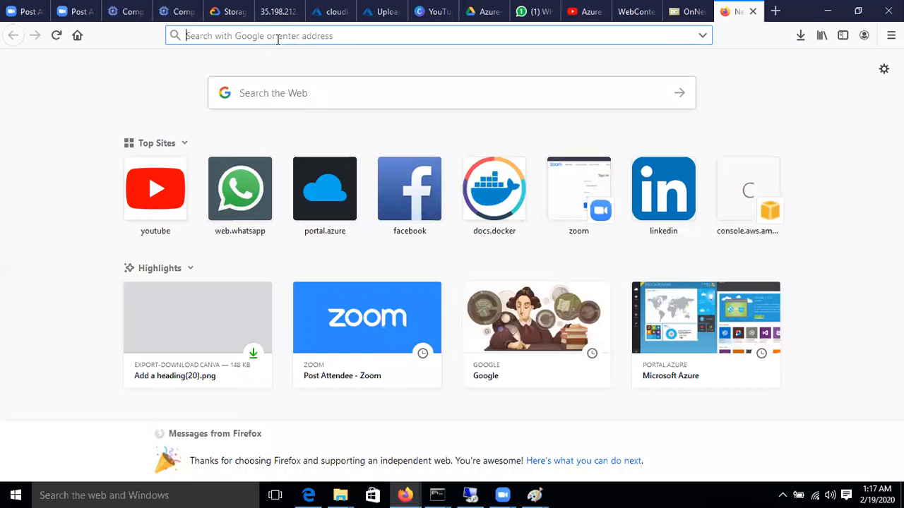
text(google.com)
key(Return)
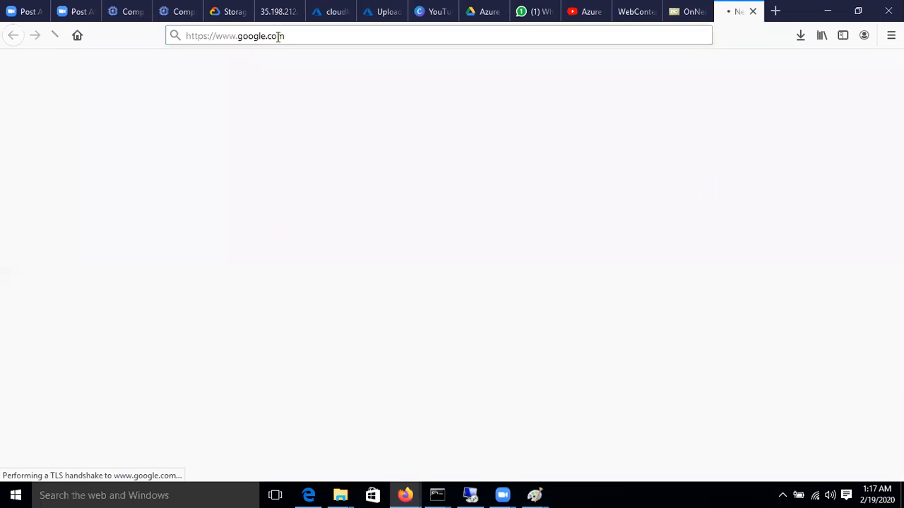
text(storage)
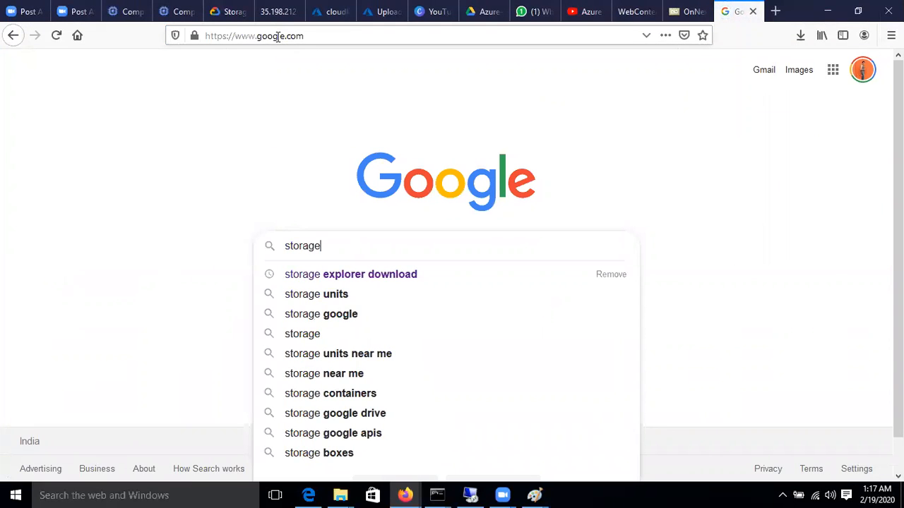
key(Down)
key(Return)
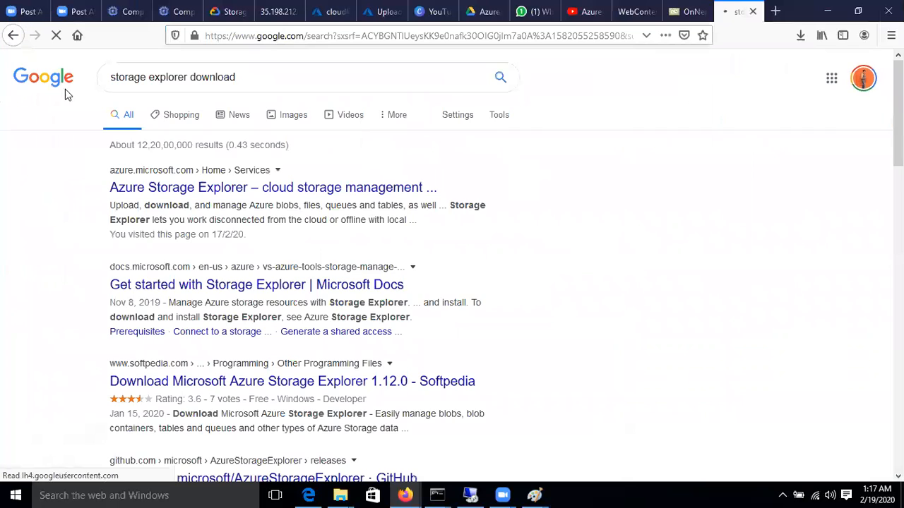
Step: Open the Azure Storage Explorer product page and start the Windows download
click(191, 188)
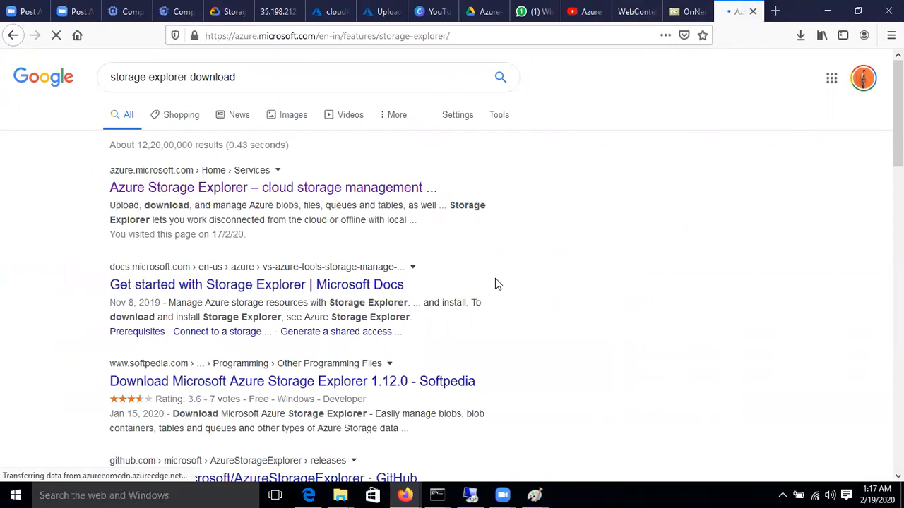
scroll(213, 304, down, 2)
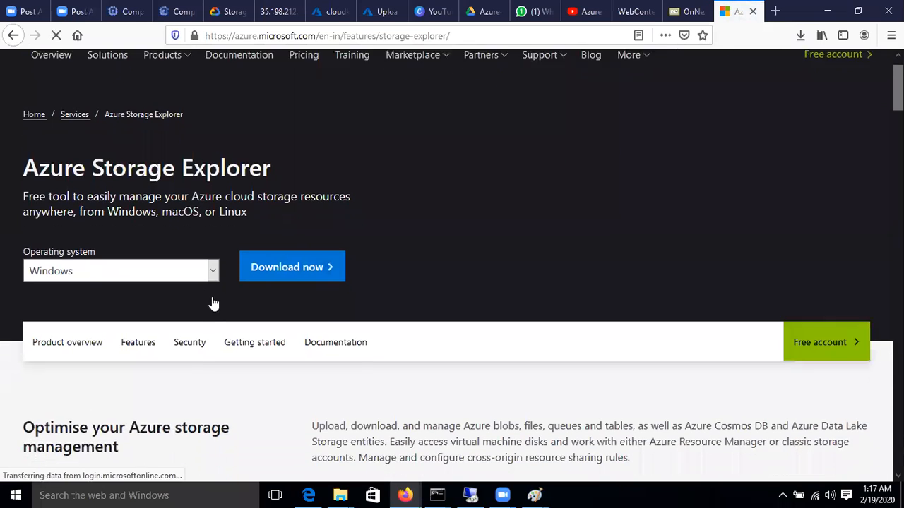
scroll(213, 303, down, 1)
click(214, 244)
click(66, 264)
click(295, 243)
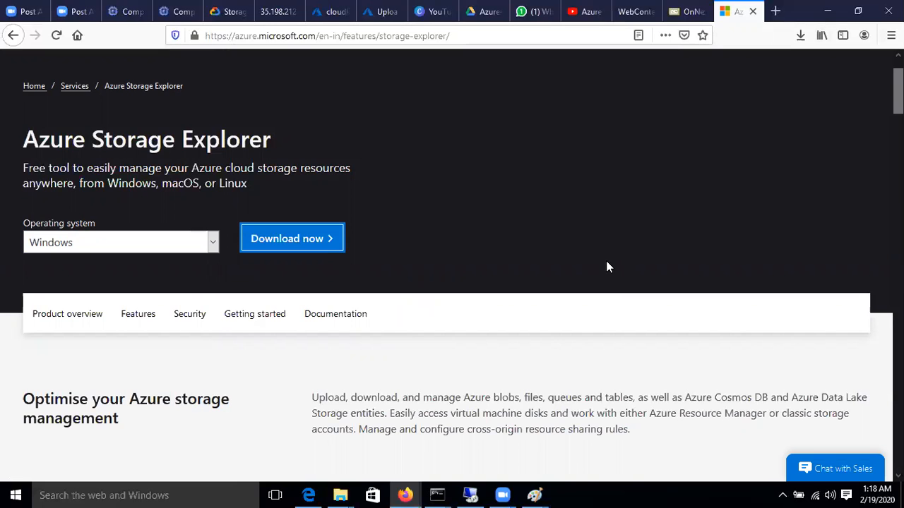
scroll(440, 359, down, 5)
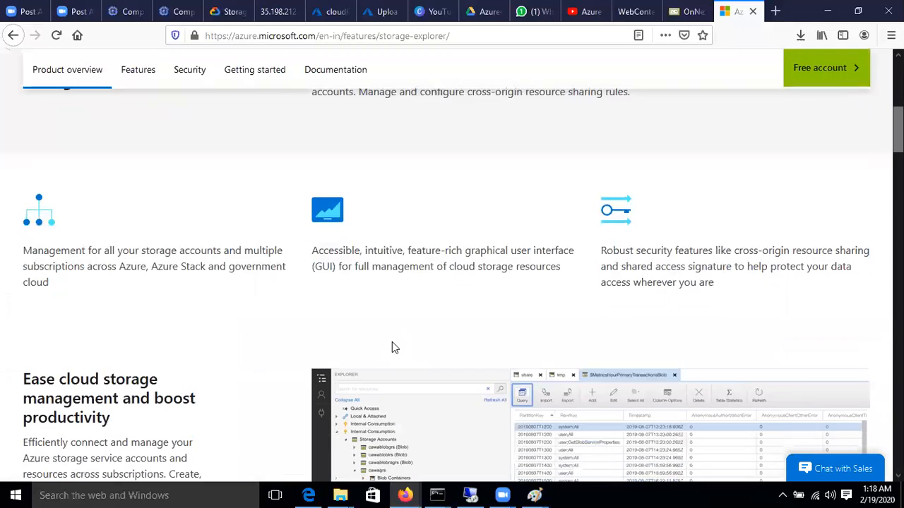
scroll(394, 348, up, 5)
Step: Save the StorageExplorer.exe installer and show Firefox's recent downloads list
click(800, 35)
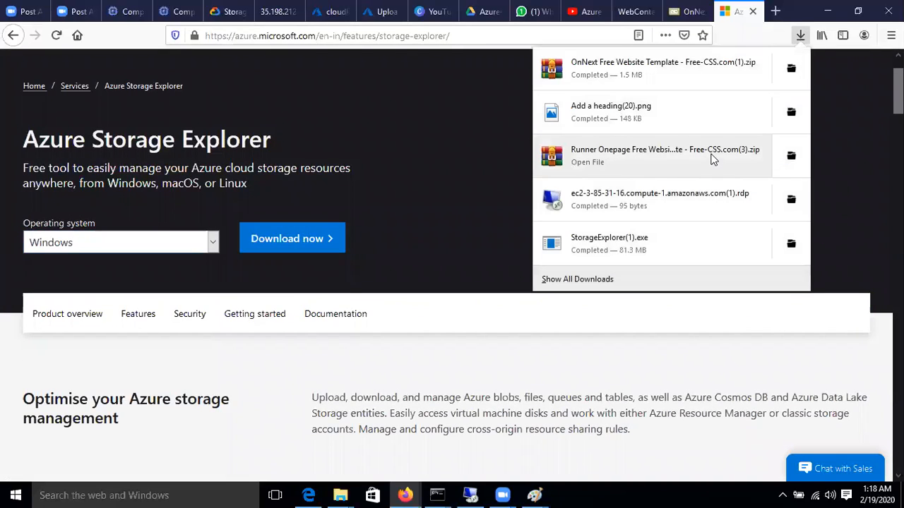
click(264, 240)
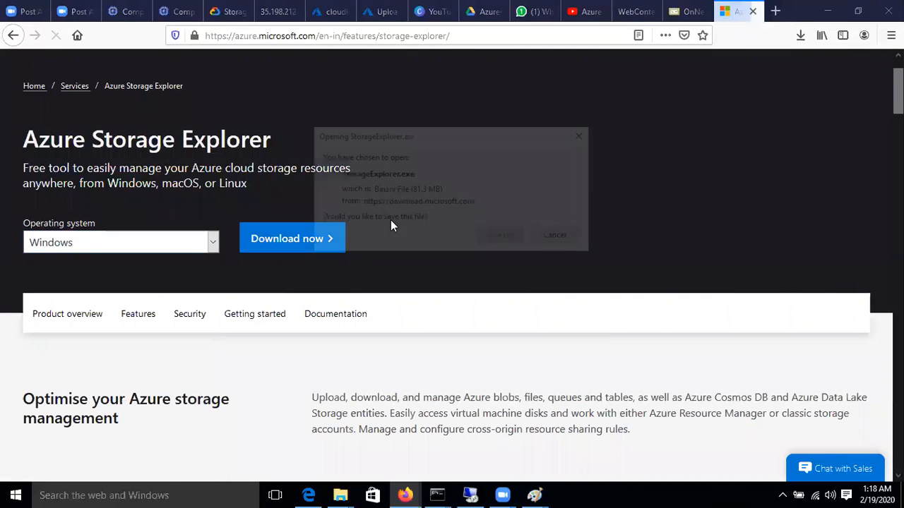
click(500, 235)
click(824, 13)
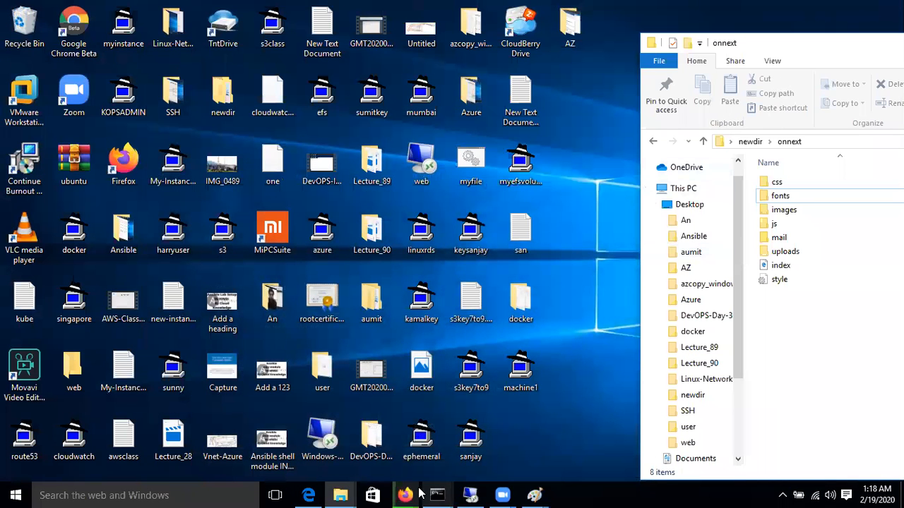
click(404, 495)
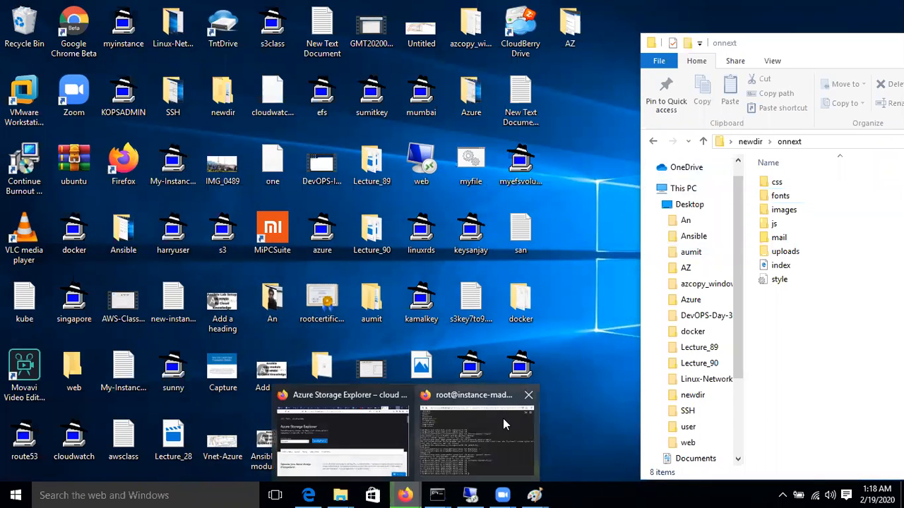
click(343, 437)
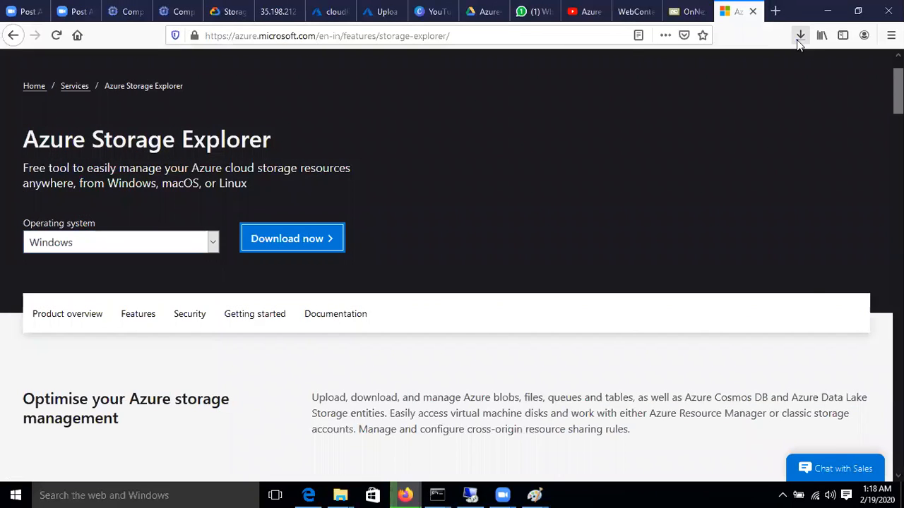
click(798, 40)
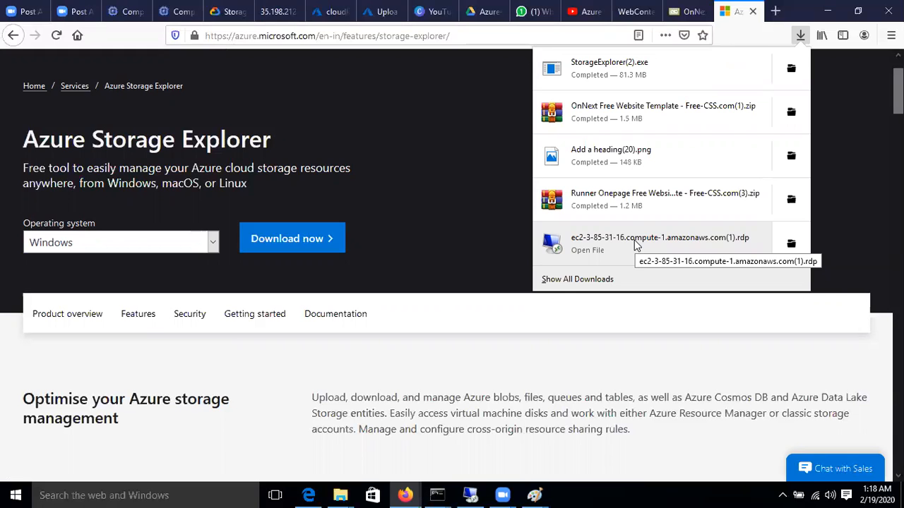
Step: Run StorageExplorer(2) from Downloads, accept the license, and install Azure Storage Explorer
click(806, 75)
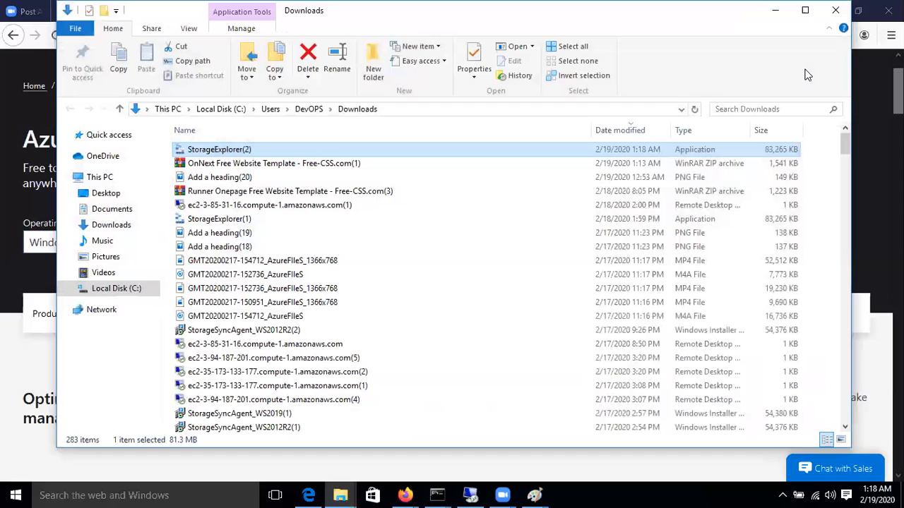
double_click(242, 151)
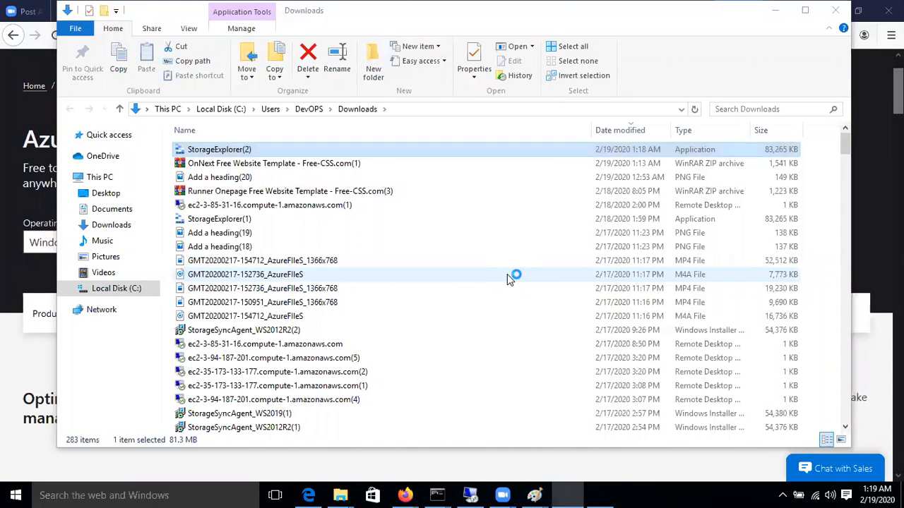
click(381, 313)
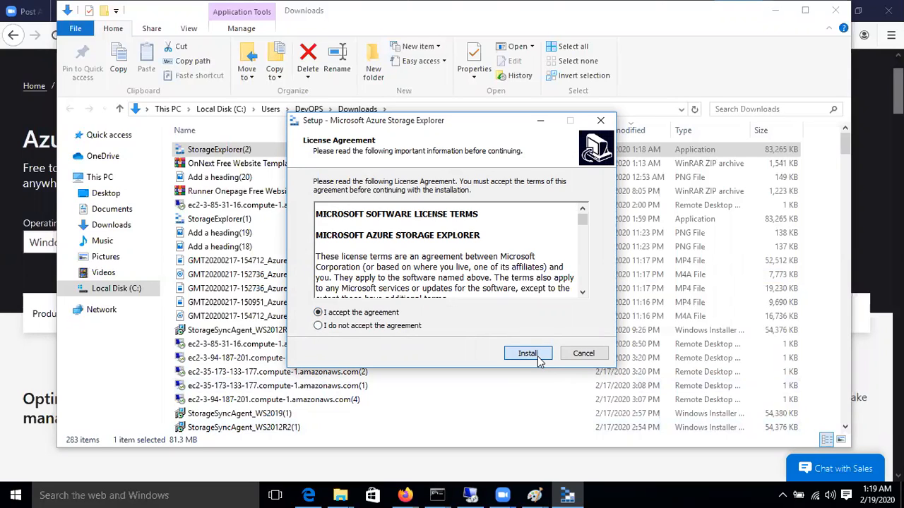
click(774, 10)
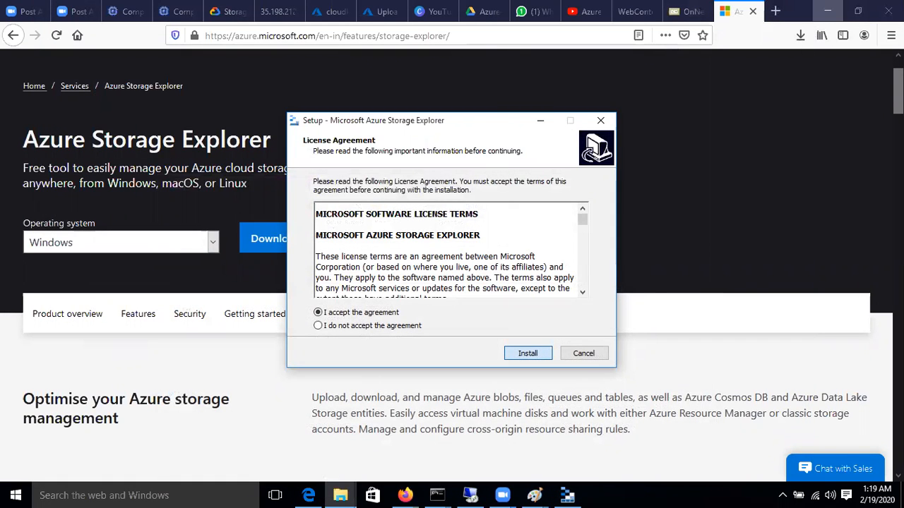
click(827, 11)
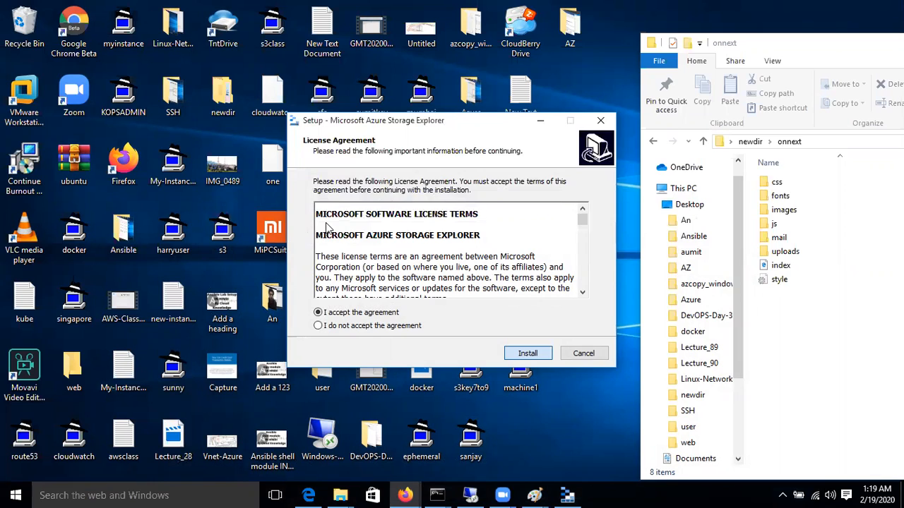
click(528, 353)
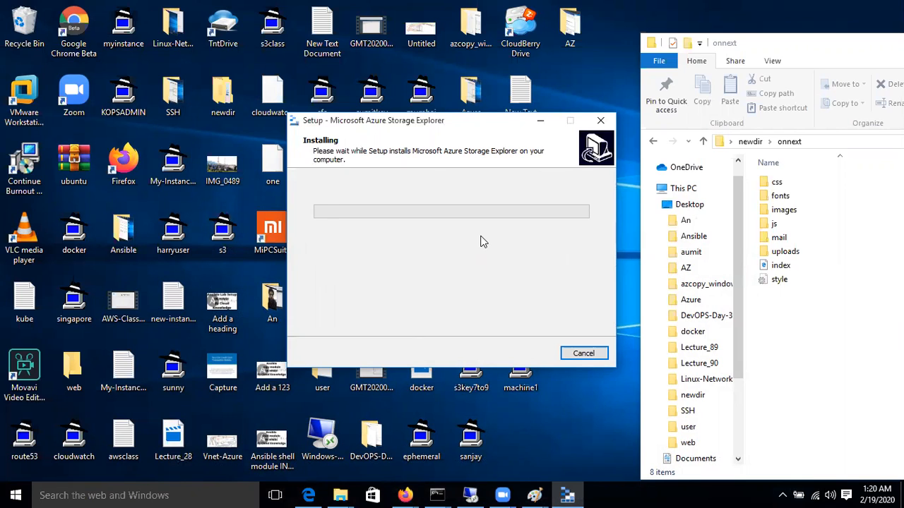
drag(441, 122, 455, 115)
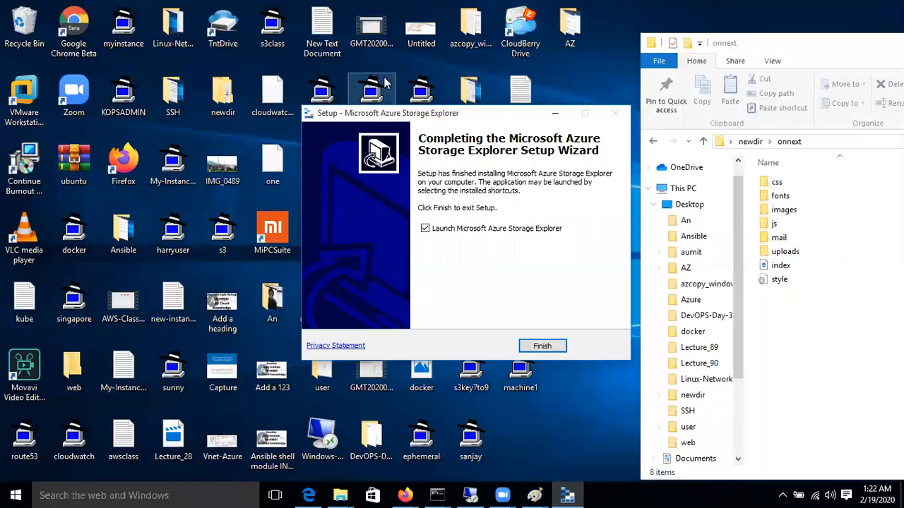
Step: Finish setup to launch Storage Explorer and decline the .NET Framework prompts
click(542, 347)
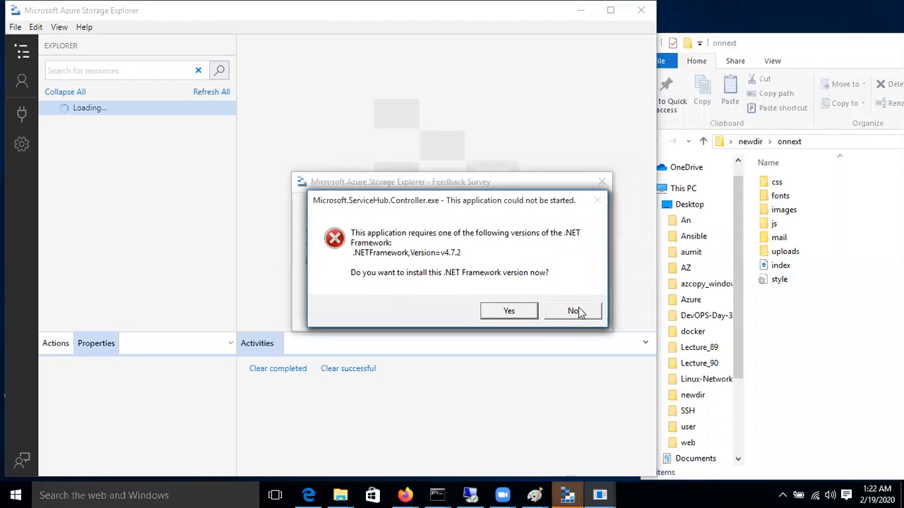
click(578, 308)
click(611, 370)
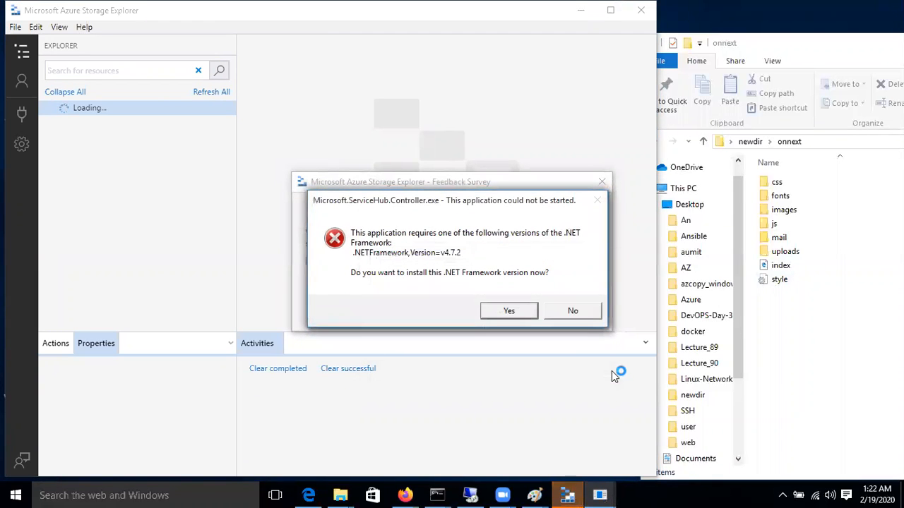
click(582, 309)
click(598, 355)
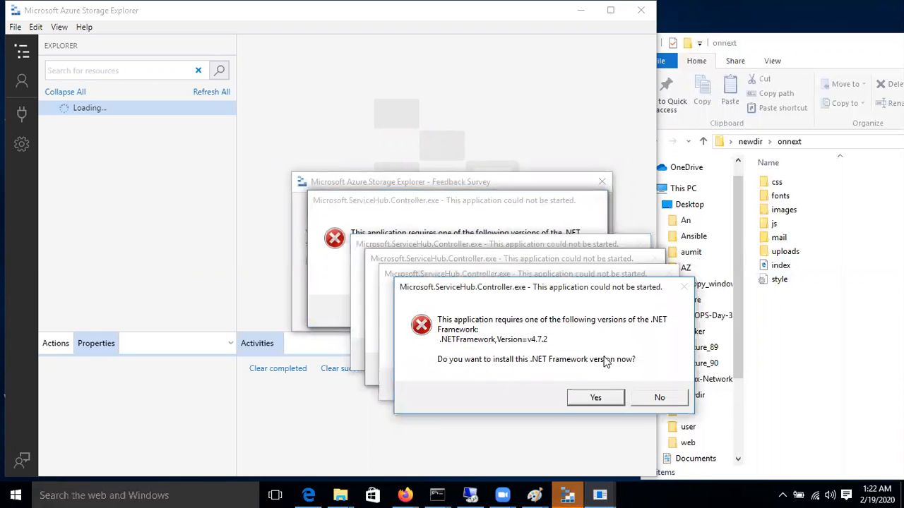
click(655, 397)
click(660, 412)
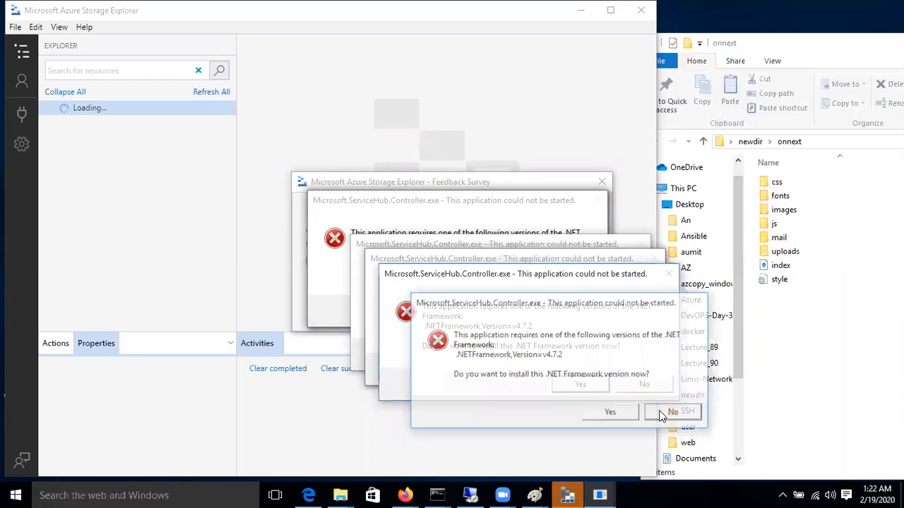
click(650, 381)
click(655, 396)
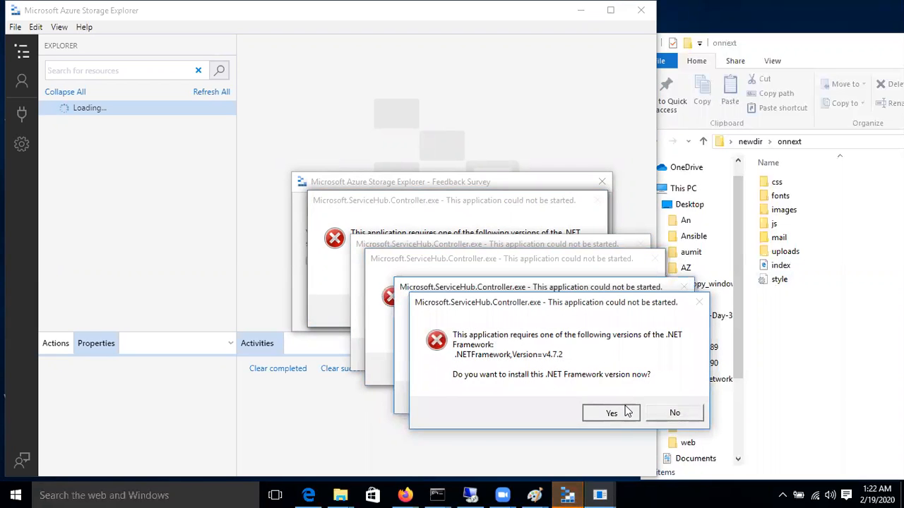
Step: Accept the .NET Framework install prompt, then close the download browser window it opens
click(624, 412)
click(608, 398)
click(567, 369)
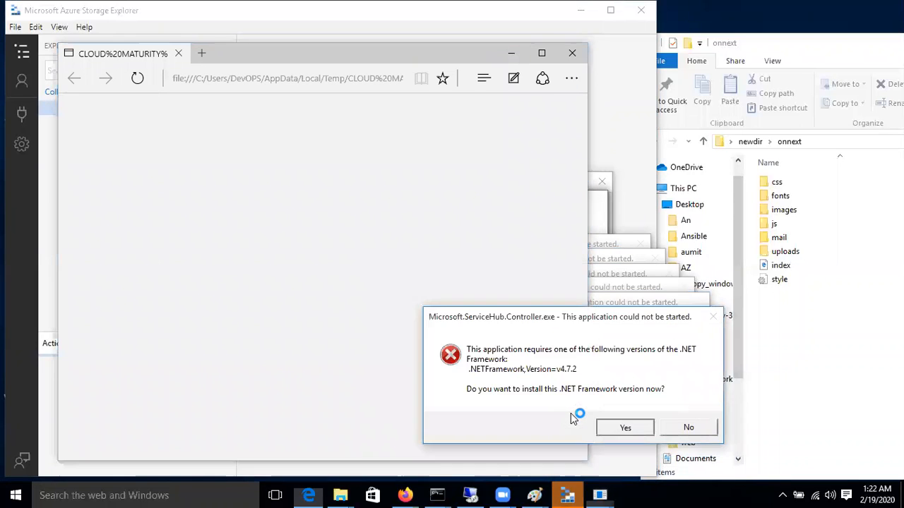
key(Return)
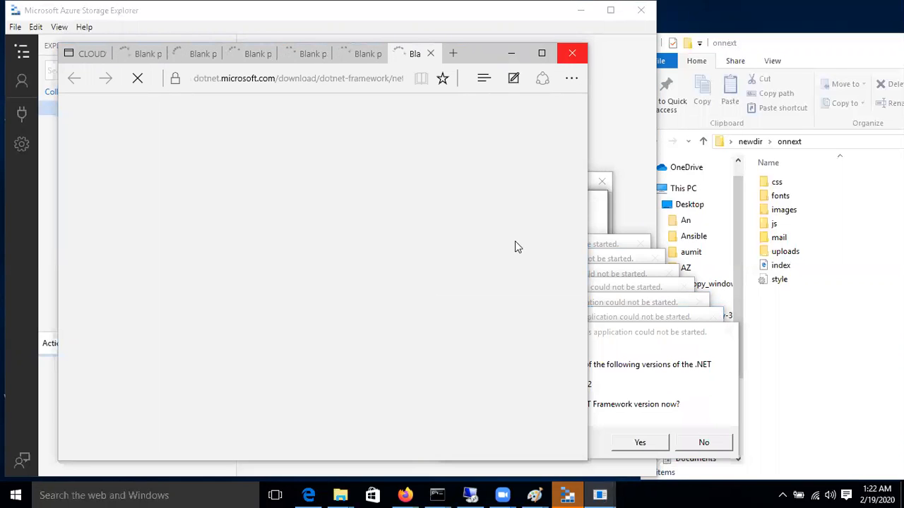
click(572, 53)
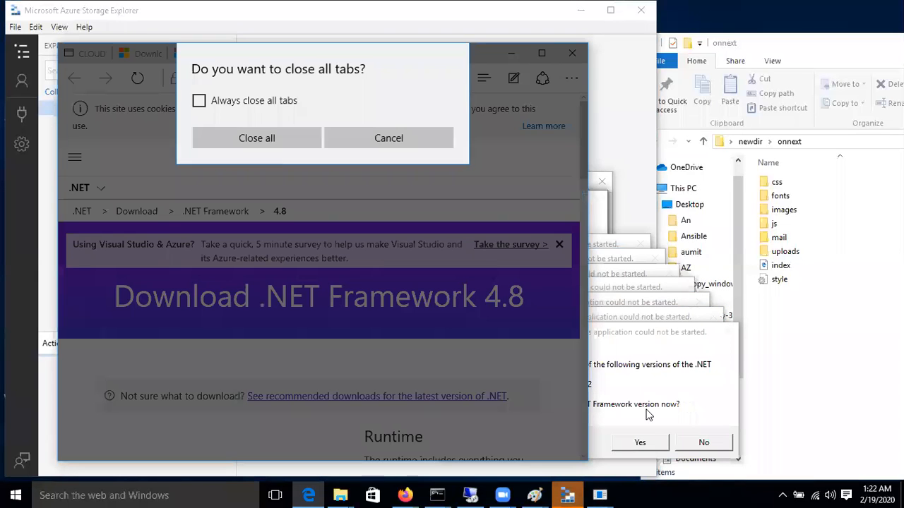
Step: Decline the repeated .NET Framework error prompts
click(648, 414)
key(Tab)
key(Return)
key(Tab)
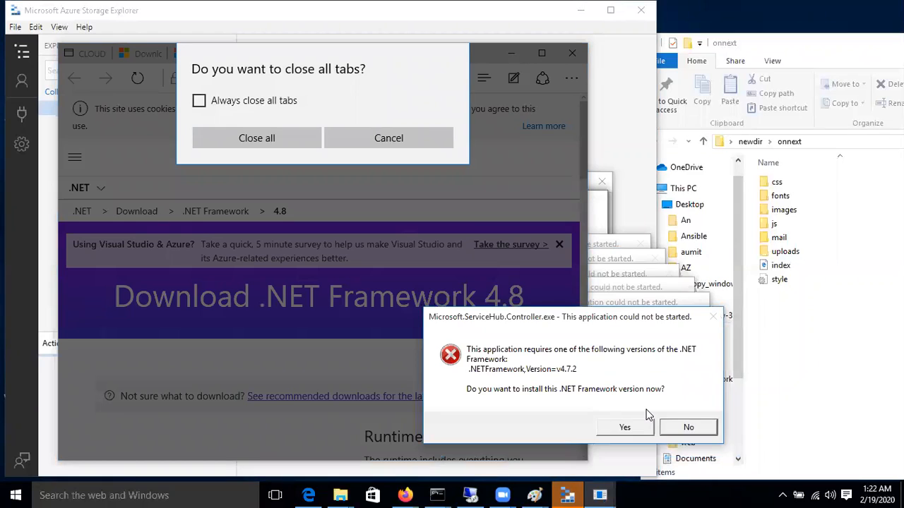
key(Return)
click(696, 416)
click(660, 393)
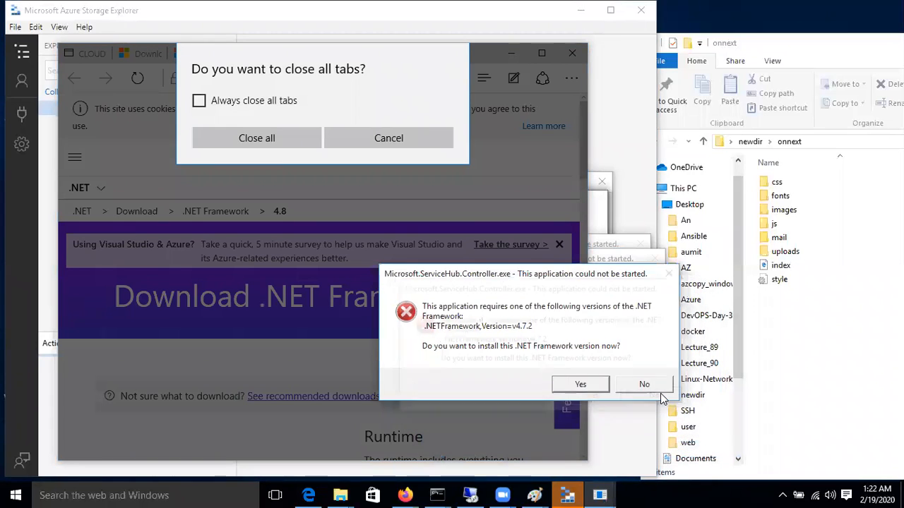
click(646, 385)
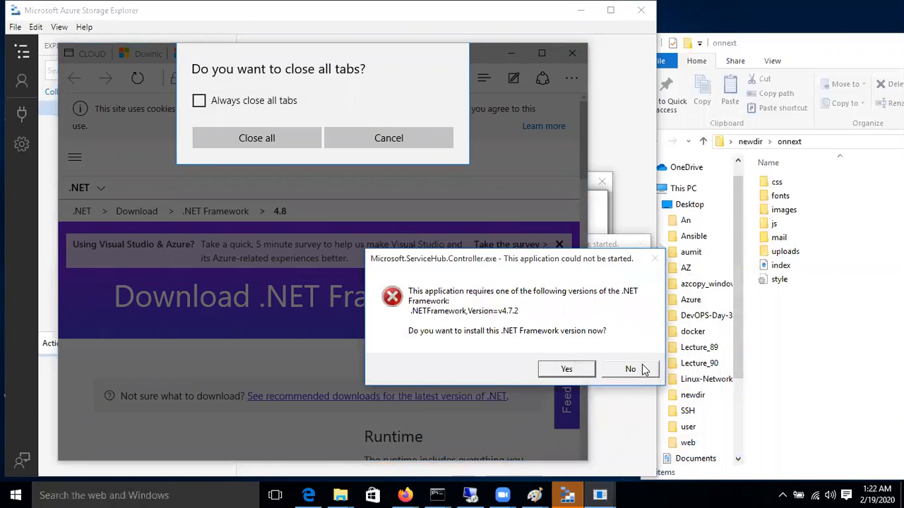
click(642, 366)
click(621, 357)
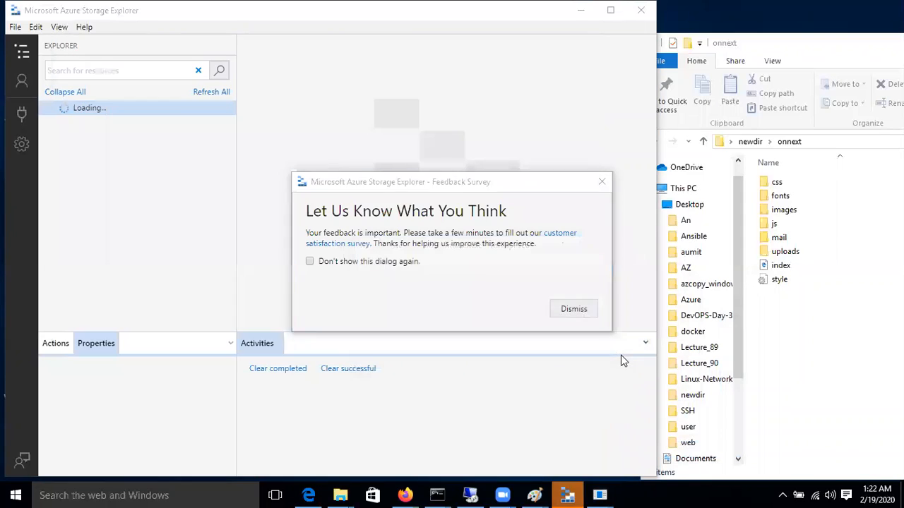
Step: Dismiss the survey, acknowledge the .NET 4.6.2 error, close all Edge tabs, decline remaining prompts
click(575, 311)
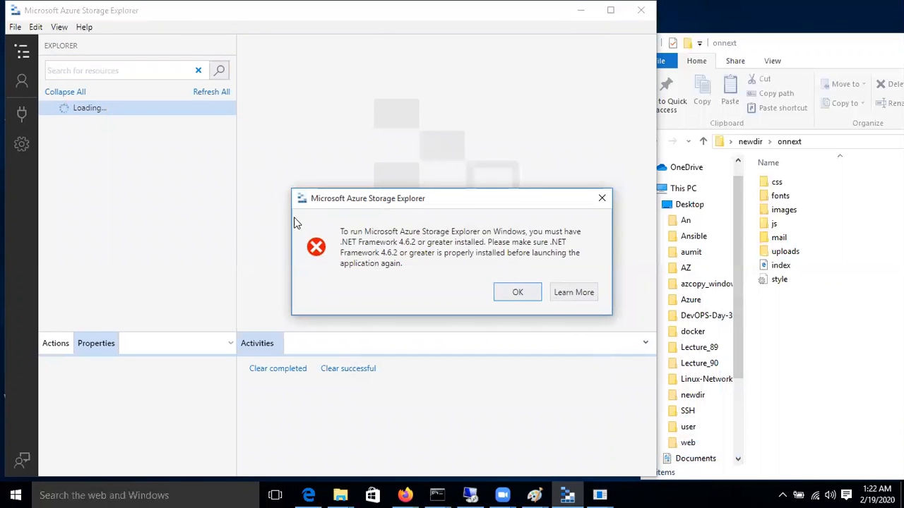
click(519, 297)
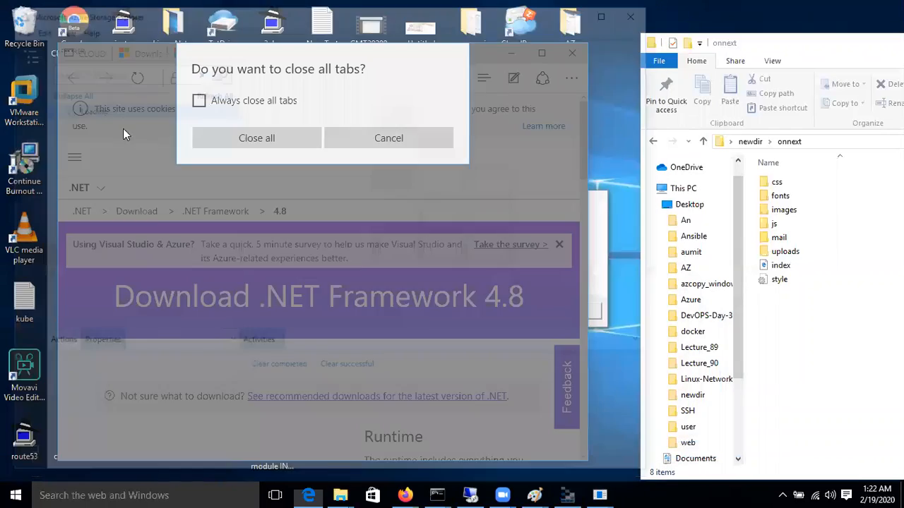
click(314, 138)
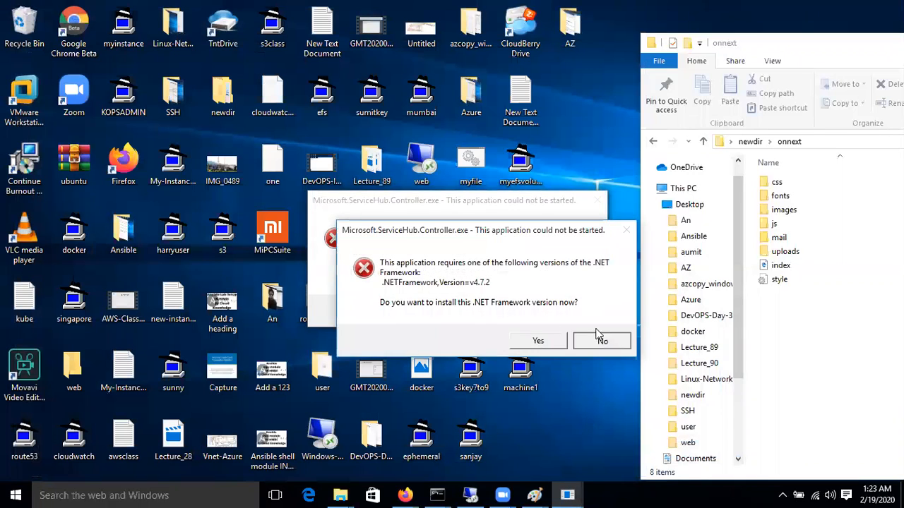
click(600, 339)
click(560, 315)
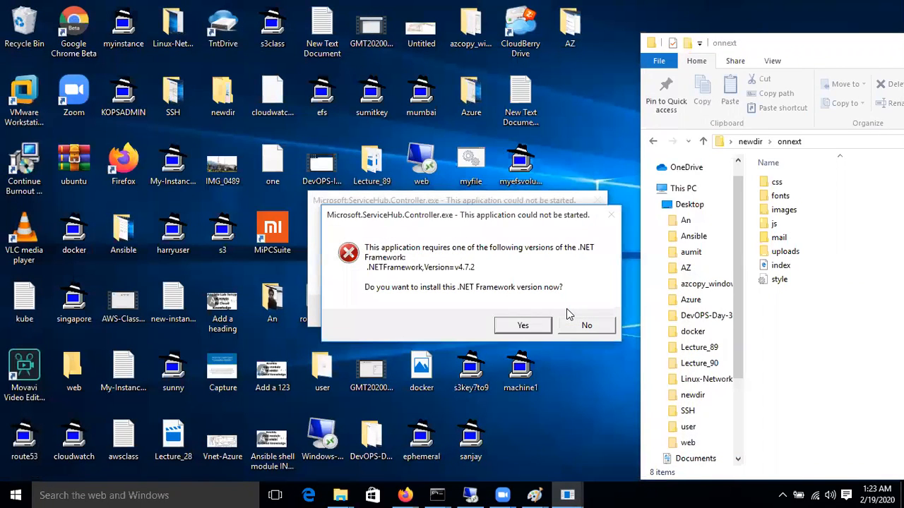
click(575, 325)
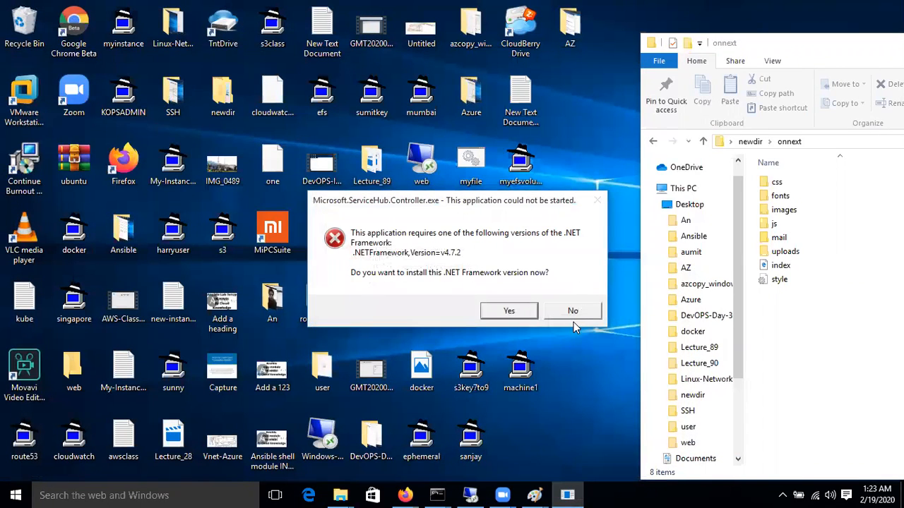
click(575, 313)
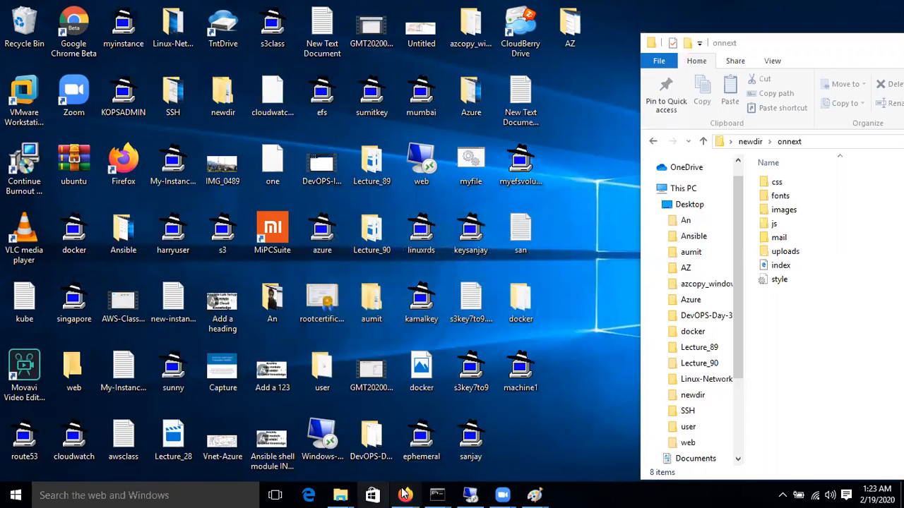
Step: Search Google for 'aws login console' and open the AWS Management Console home
mouse_move(405, 495)
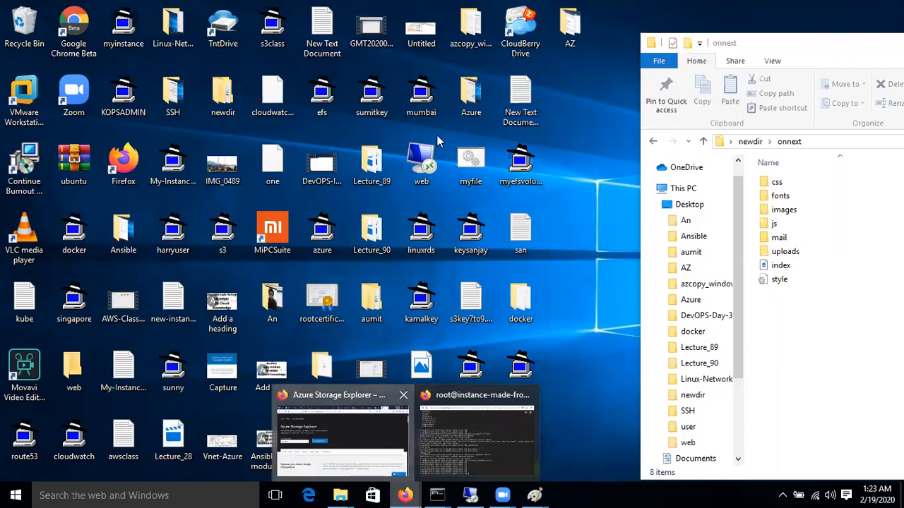
click(332, 452)
click(775, 11)
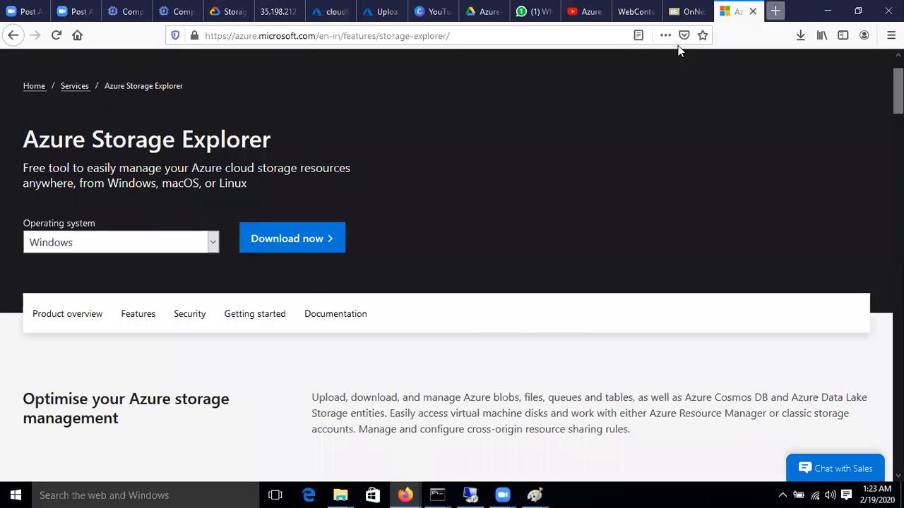
text(google.com/)
key(Return)
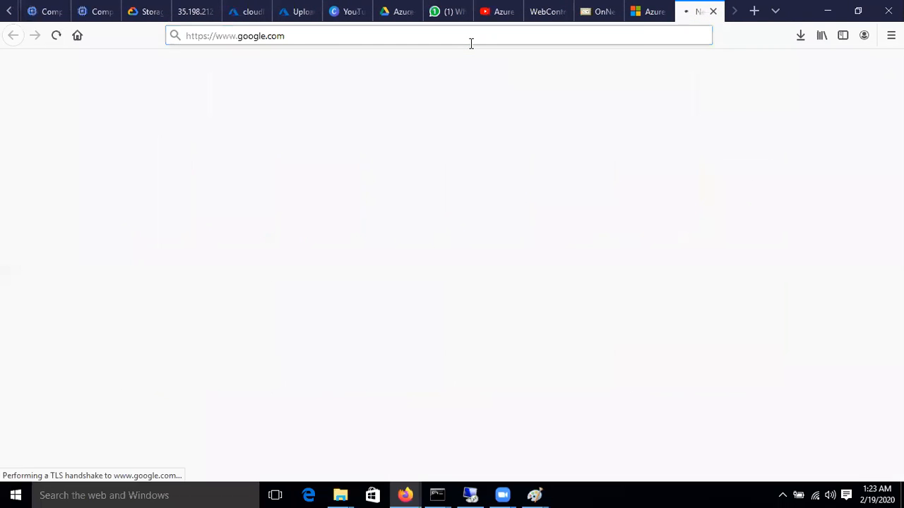
text(aws)
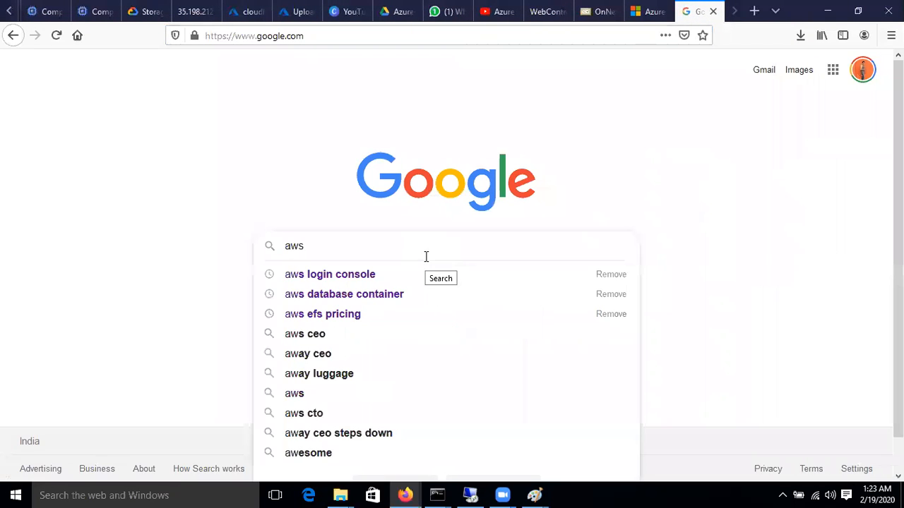
key(Down)
key(Return)
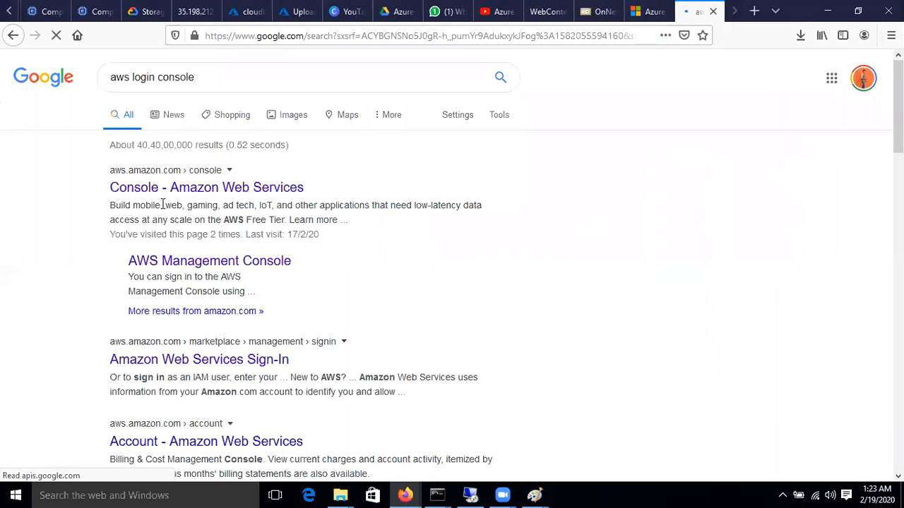
click(200, 262)
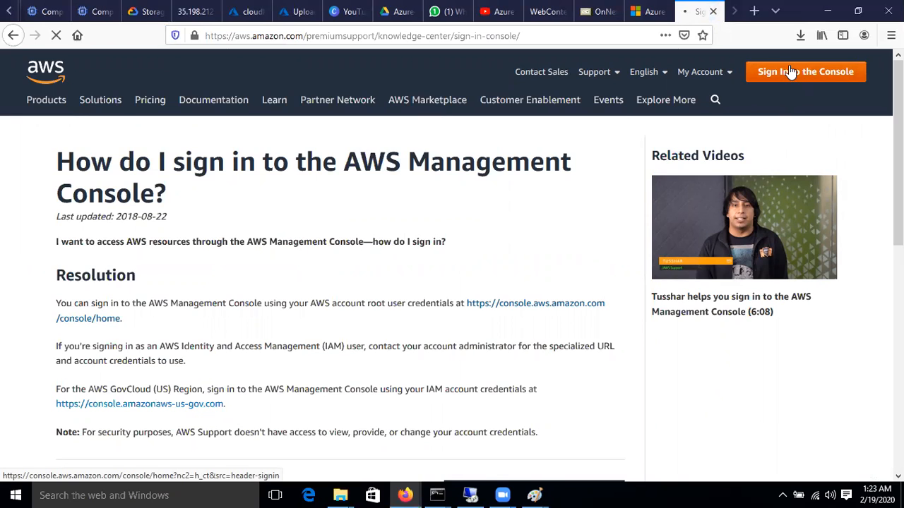
click(793, 69)
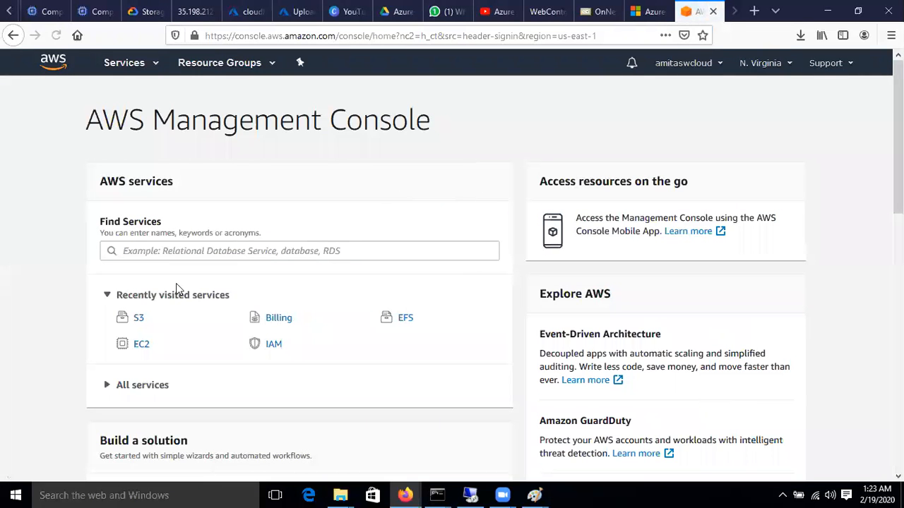
Step: Open EC2 running instances, select machine1 and view its Connect instructions
click(138, 345)
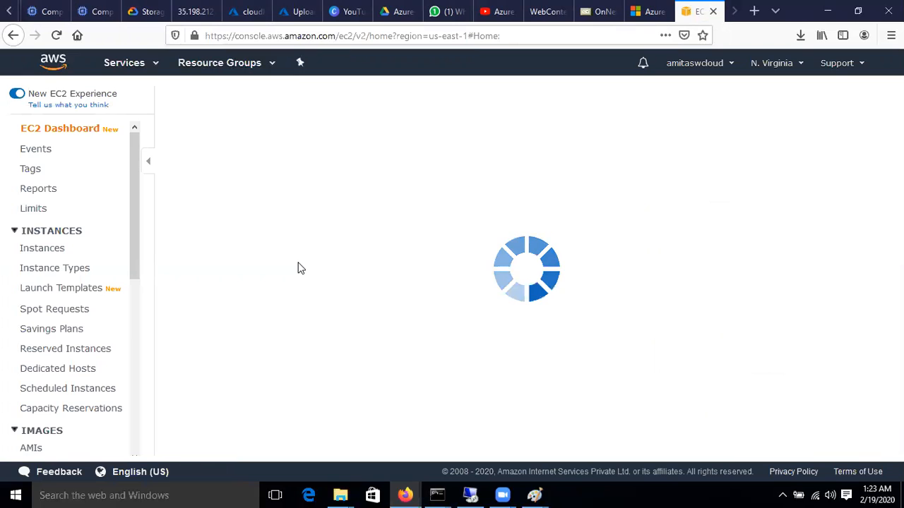
click(254, 218)
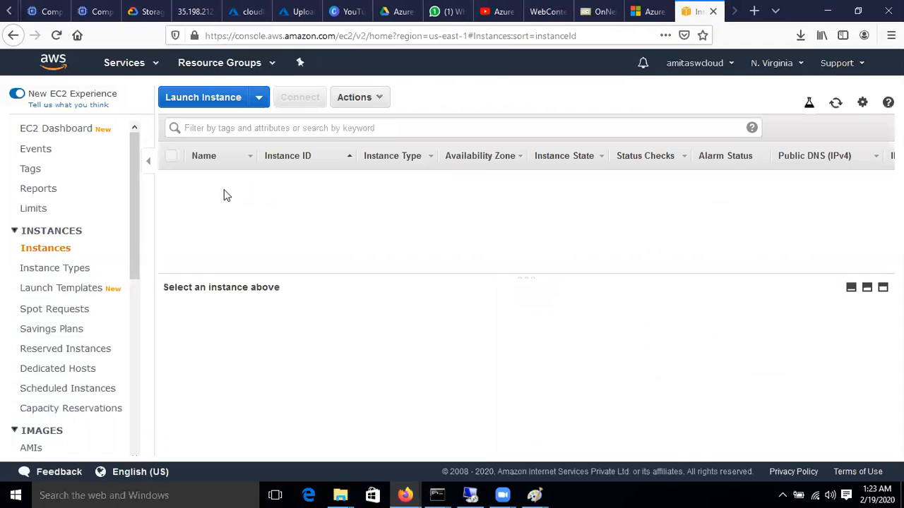
click(173, 180)
click(381, 101)
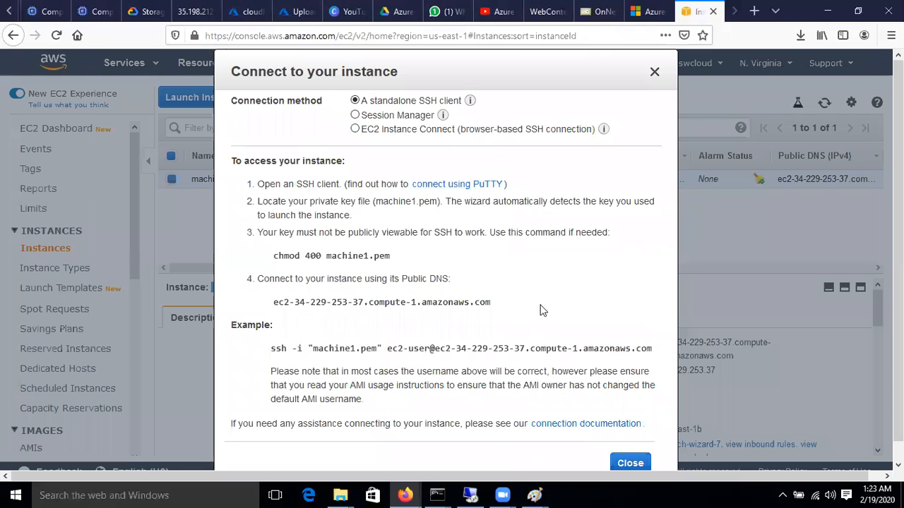
click(655, 76)
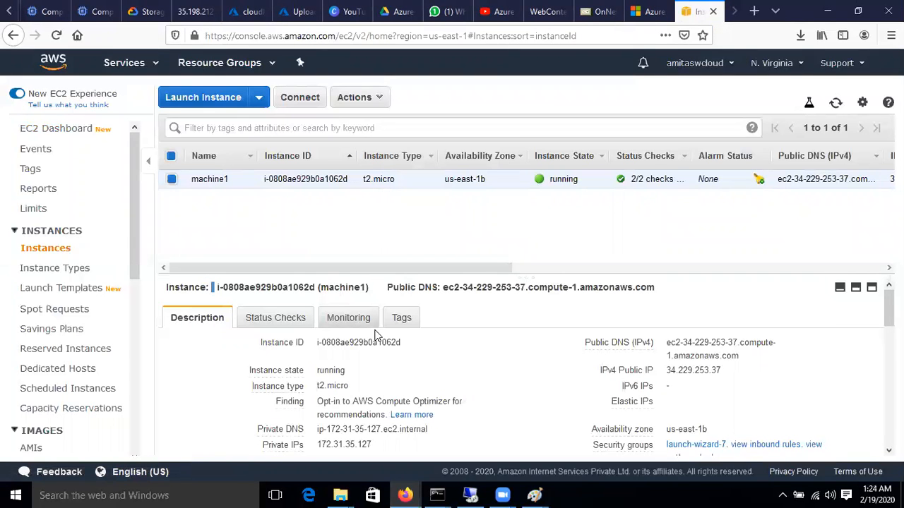
Step: Review machine1's description details, then sign out of the AWS account
scroll(413, 393, down, 4)
scroll(415, 397, up, 2)
scroll(415, 397, up, 1)
scroll(415, 397, down, 5)
scroll(415, 396, up, 6)
scroll(415, 394, down, 6)
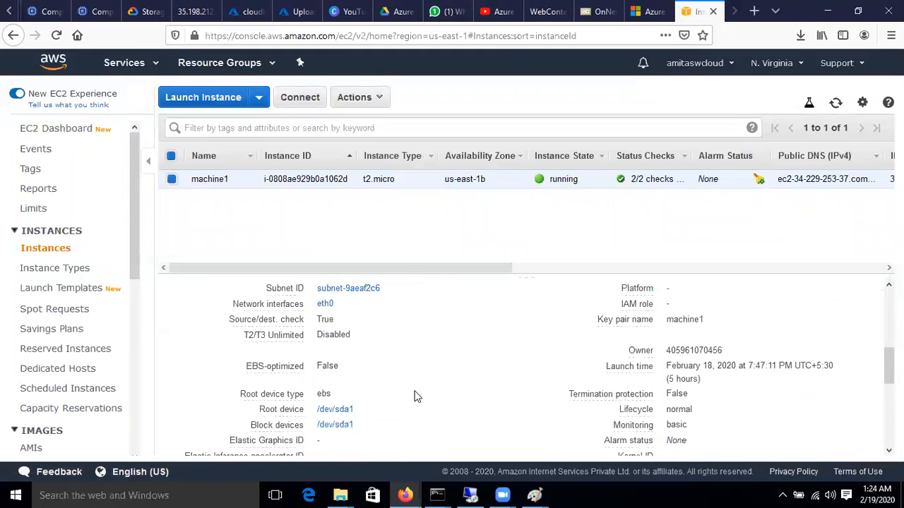
scroll(416, 397, up, 5)
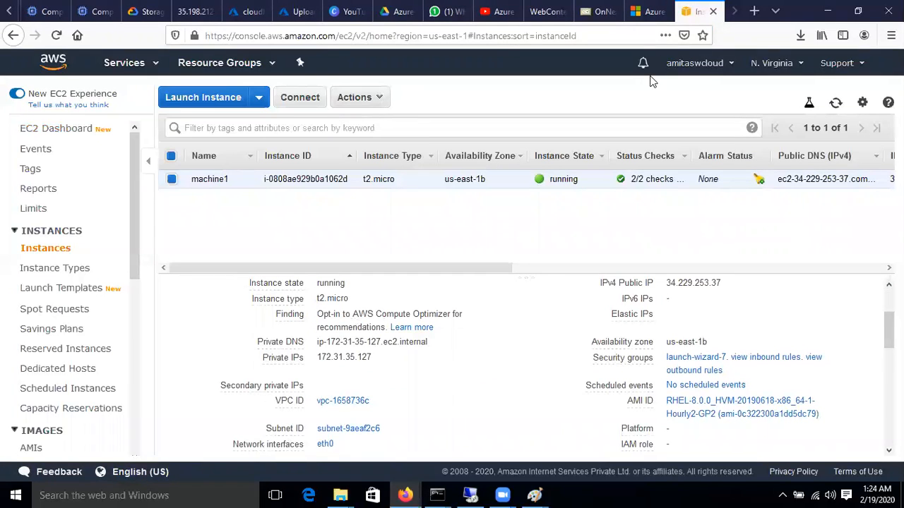
click(694, 63)
click(648, 234)
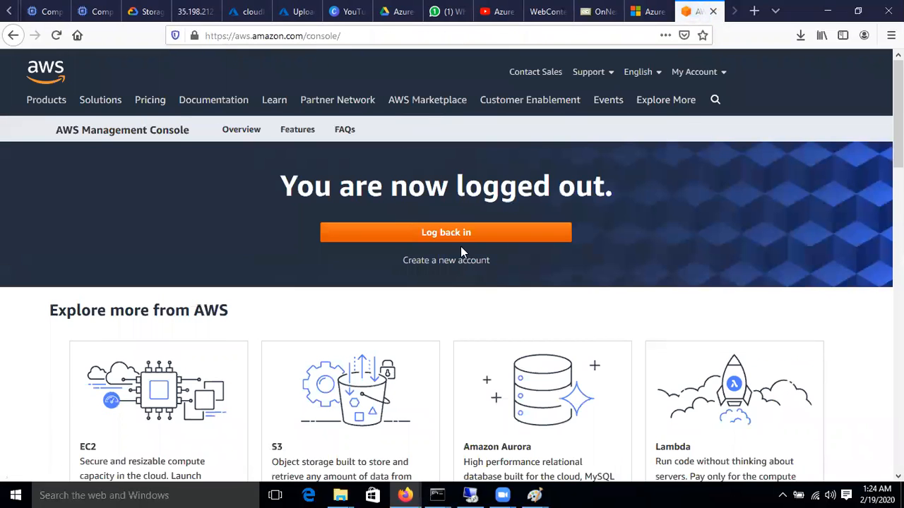
Step: Log back in with the other account's root e-mail and password, then open its running EC2 instances
click(665, 234)
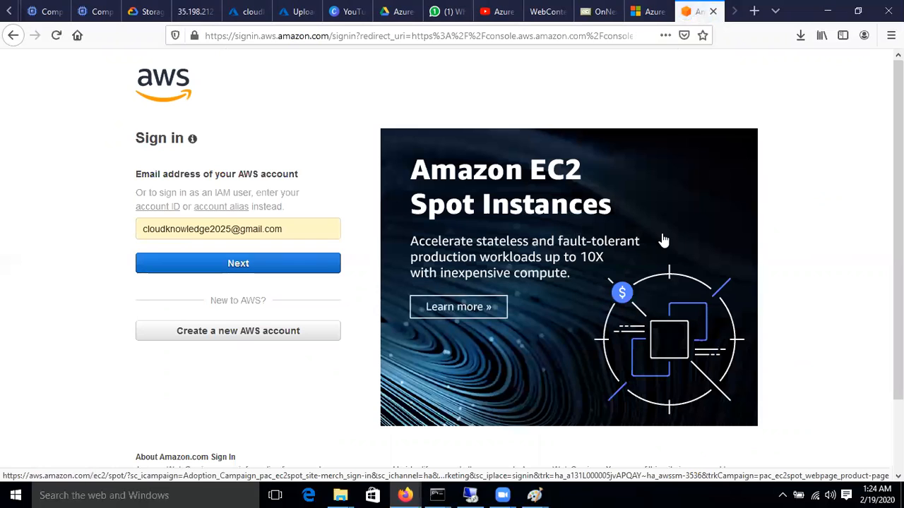
click(257, 272)
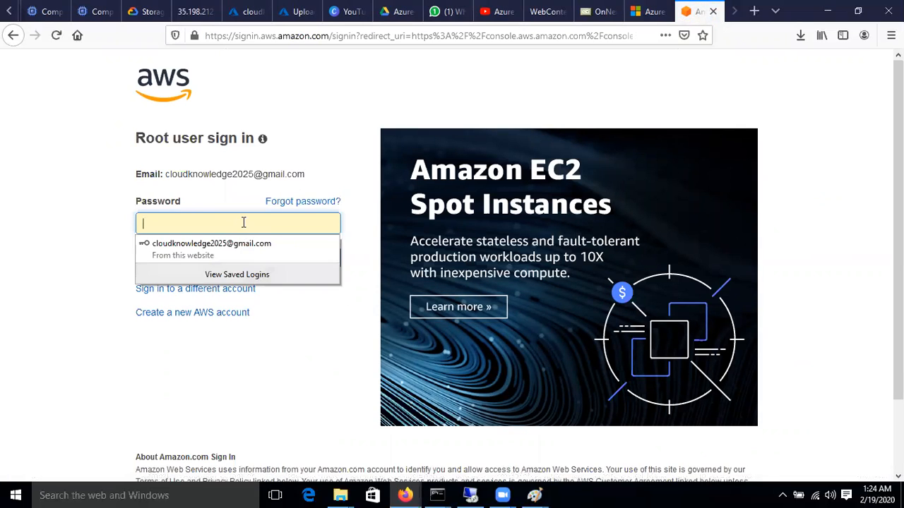
text(**)
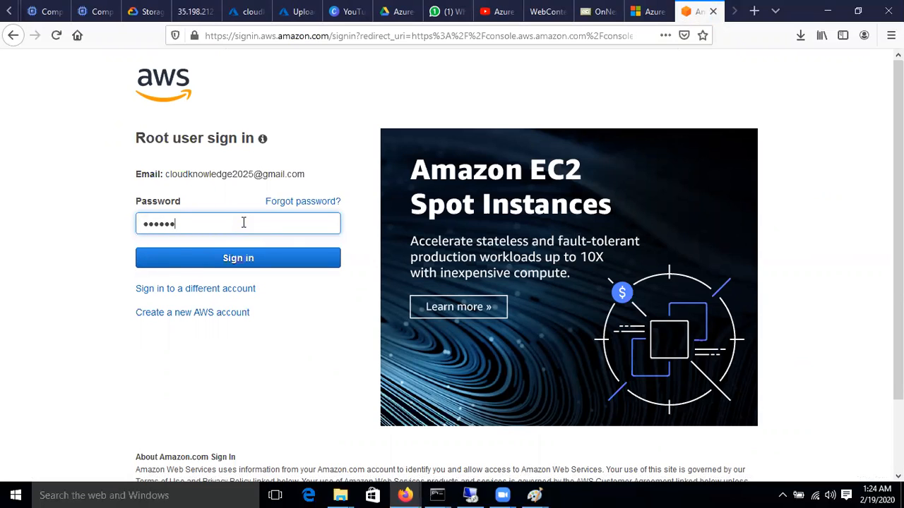
click(238, 259)
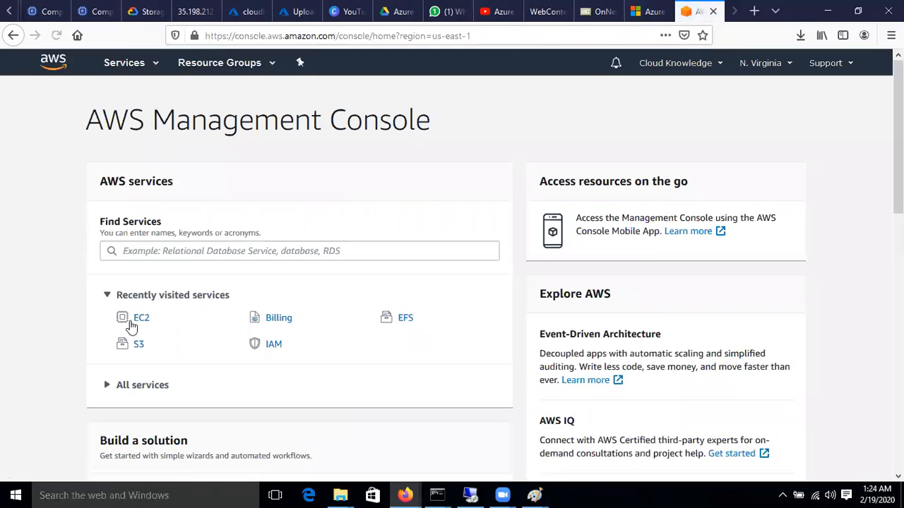
click(138, 319)
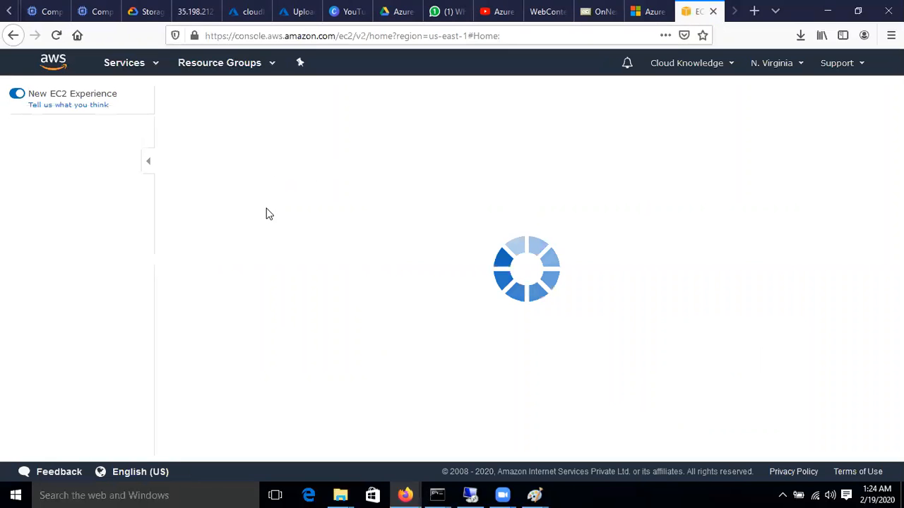
click(242, 212)
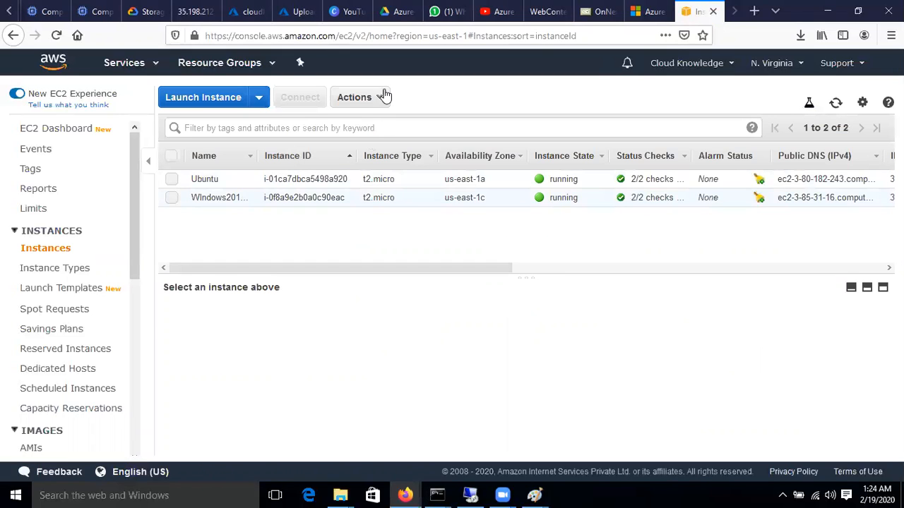
Step: Decrypt the Windows instance's Administrator password using myefsvolume.pem and copy it
click(383, 103)
click(383, 120)
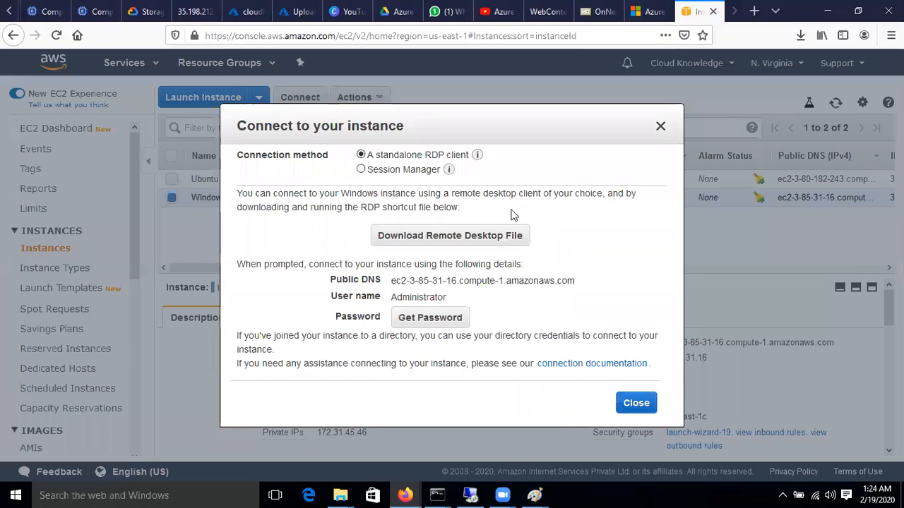
click(424, 324)
click(437, 256)
click(308, 289)
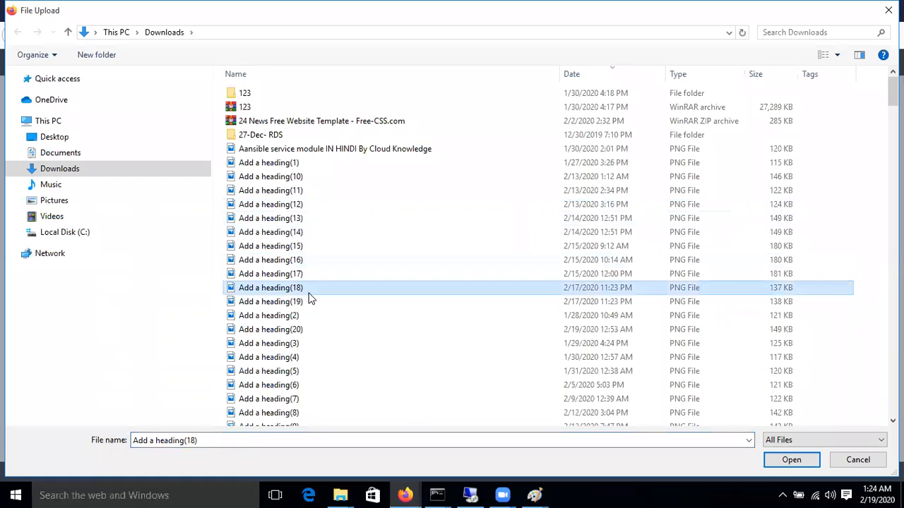
text(myefsvolume.pem)
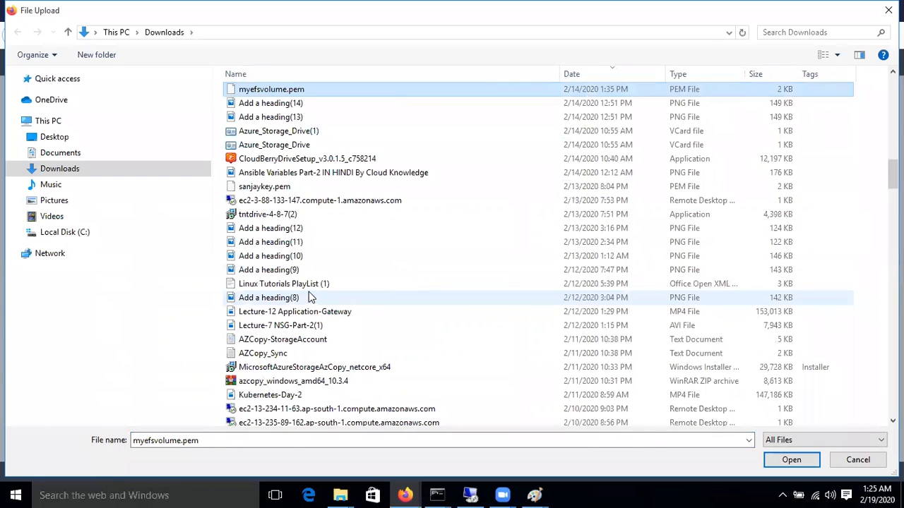
key(Return)
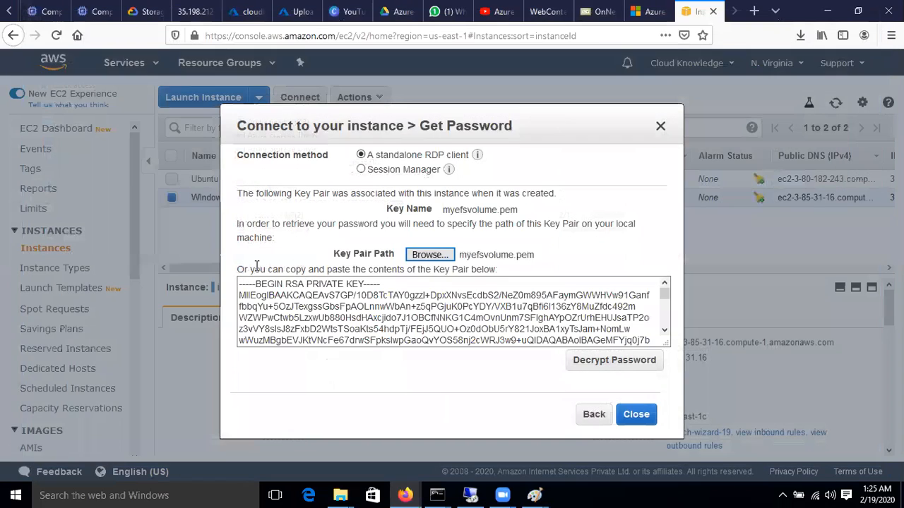
click(610, 361)
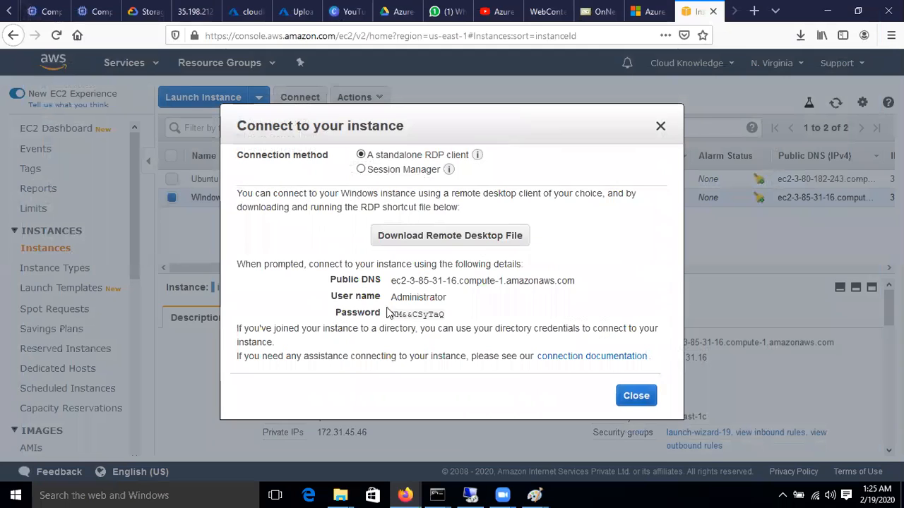
click(451, 315)
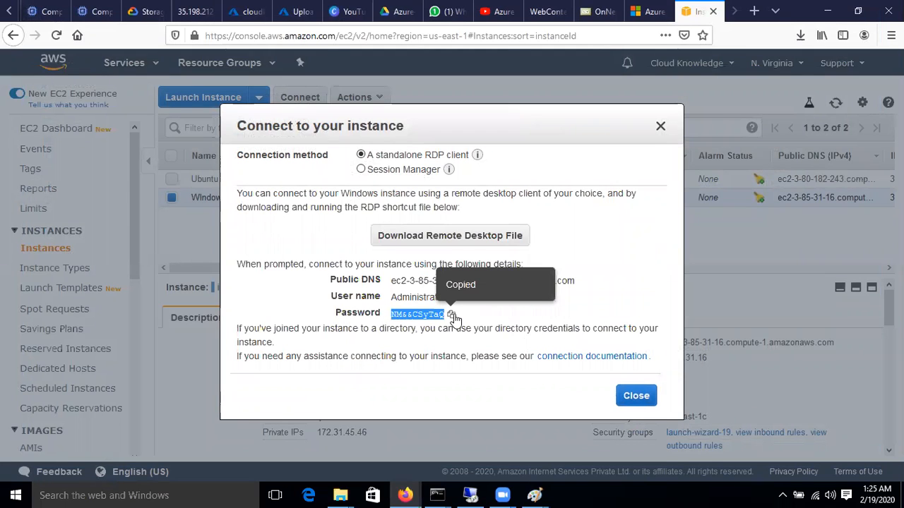
Step: Download the Remote Desktop file, launch it and connect with the Administrator credentials
click(450, 235)
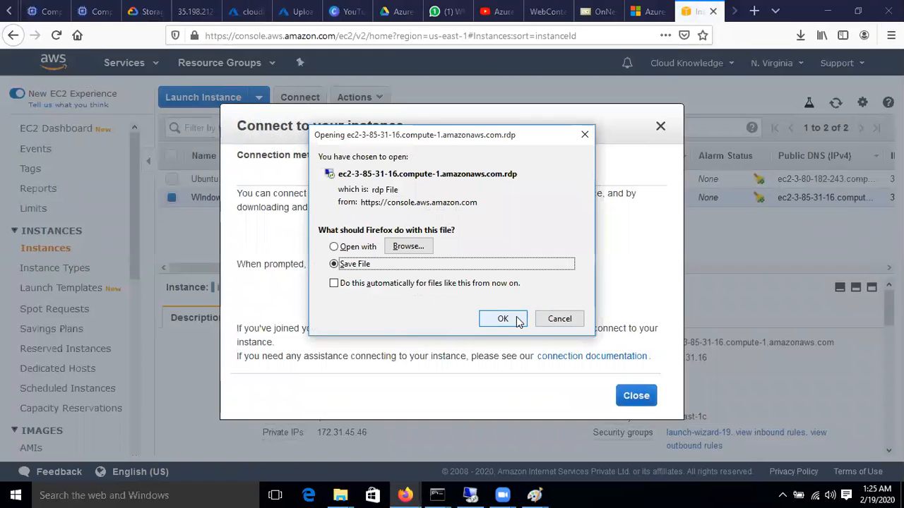
click(504, 319)
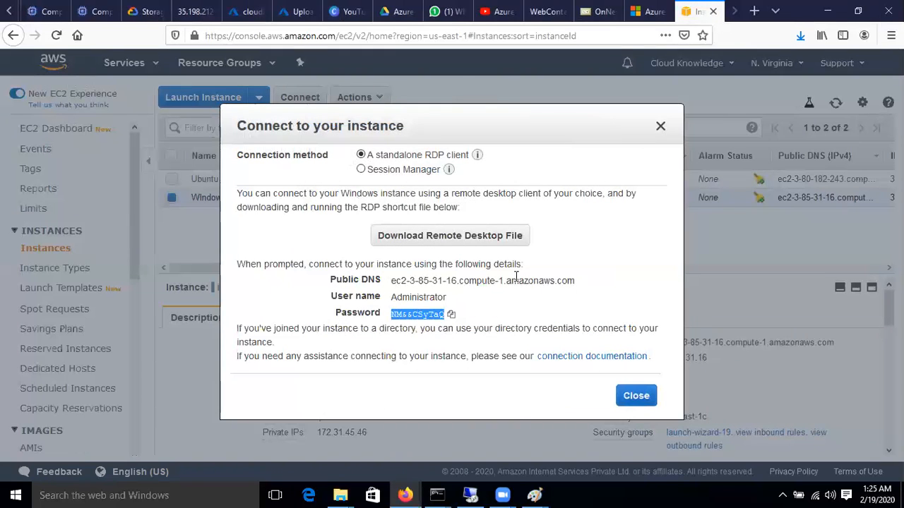
click(636, 395)
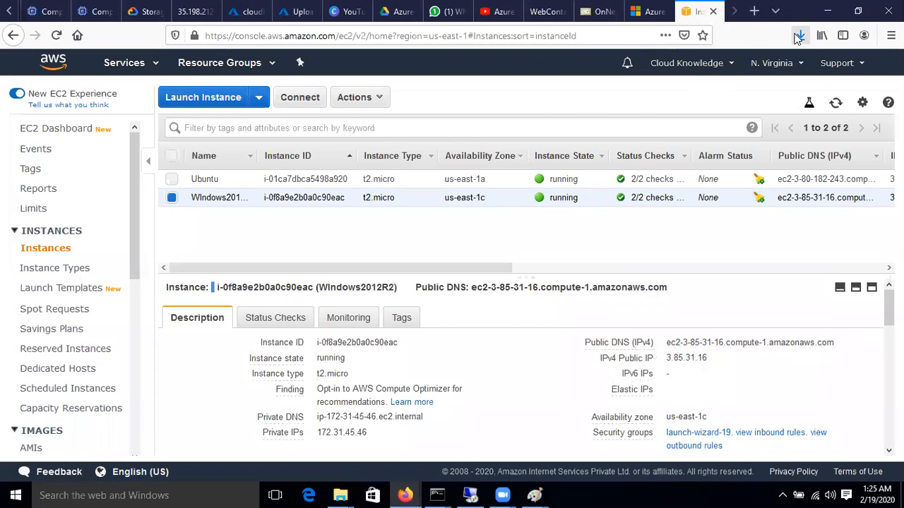
click(798, 35)
click(800, 76)
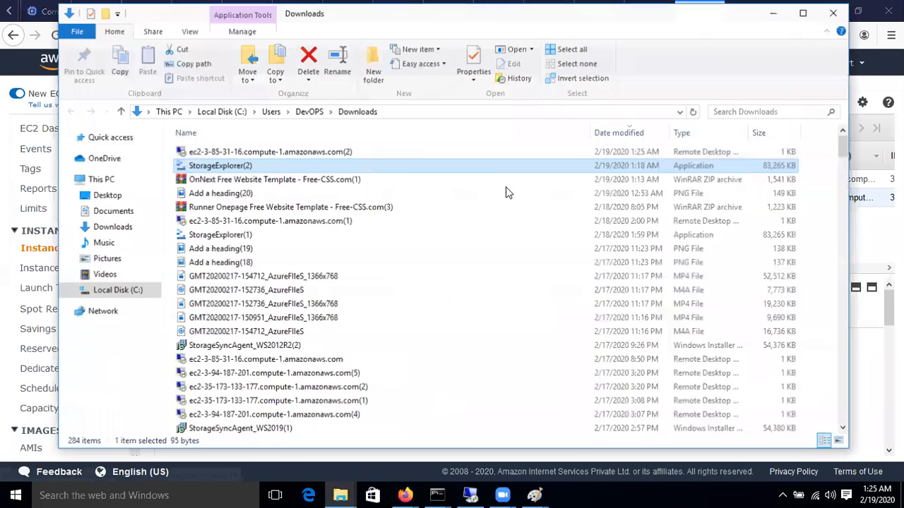
double_click(253, 152)
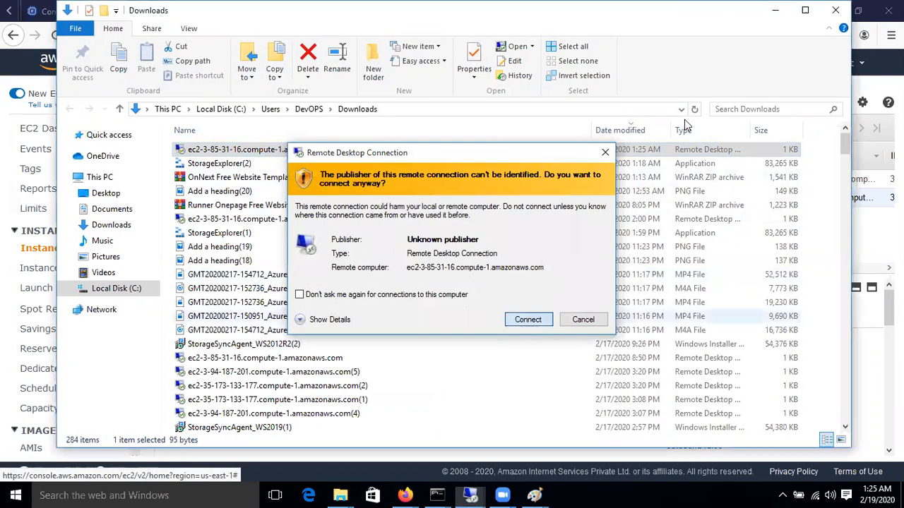
key(Return)
click(774, 9)
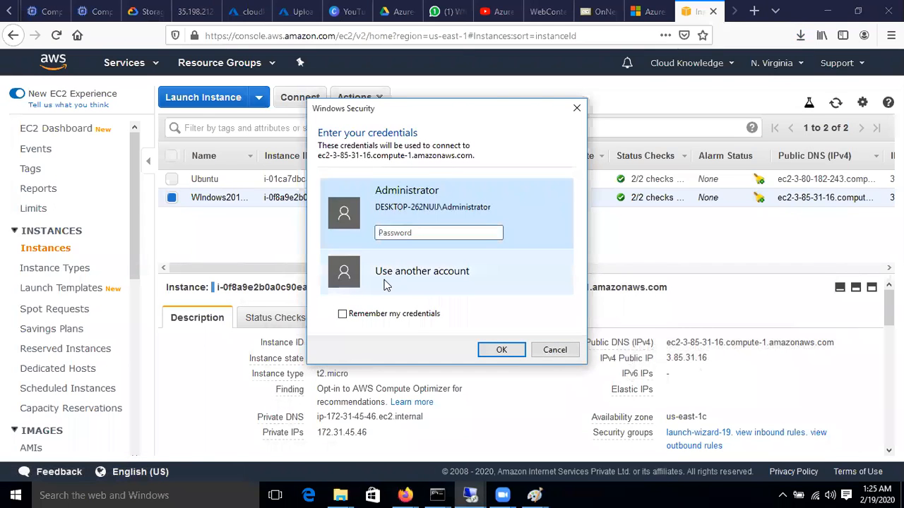
click(502, 350)
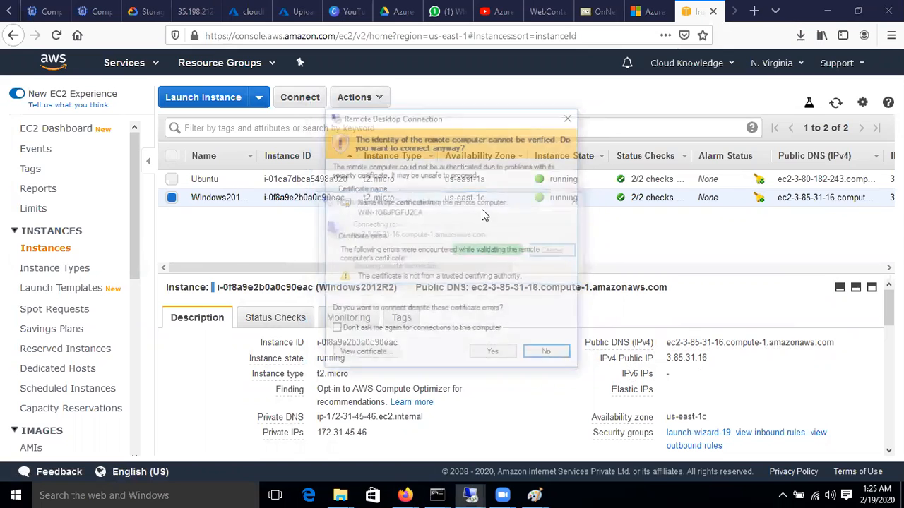
click(497, 355)
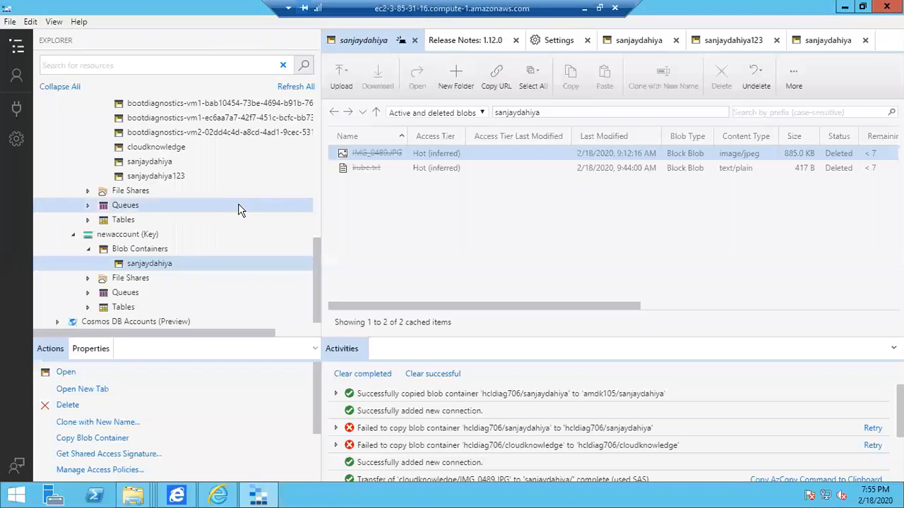
Step: Start a new Storage Explorer connection using a storage account name and key
scroll(237, 208, up, 5)
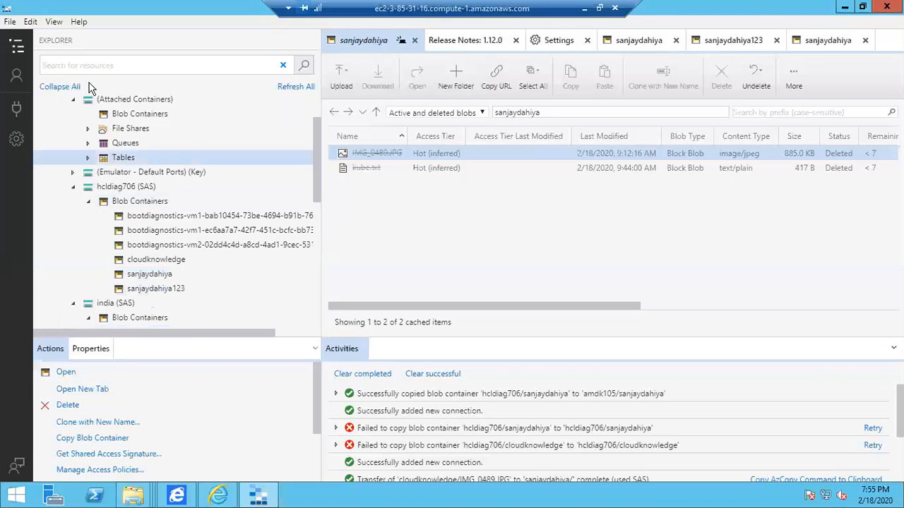
click(16, 76)
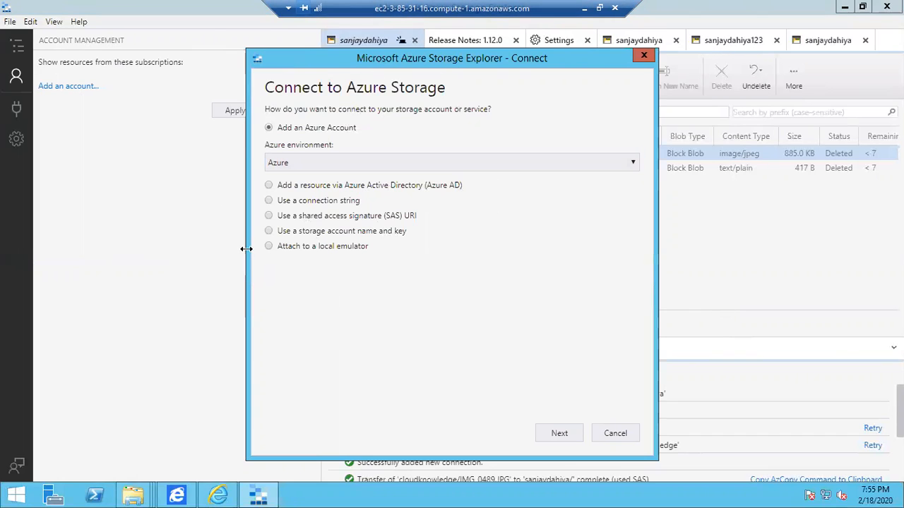
click(268, 232)
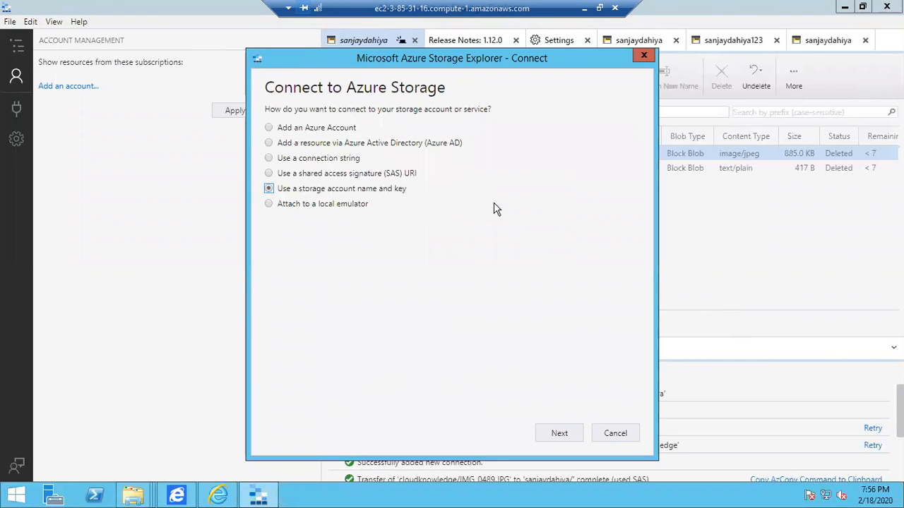
drag(473, 61, 470, 48)
click(555, 420)
Step: Enter cloudknowledge as the display name, then switch back to the local browser
click(288, 119)
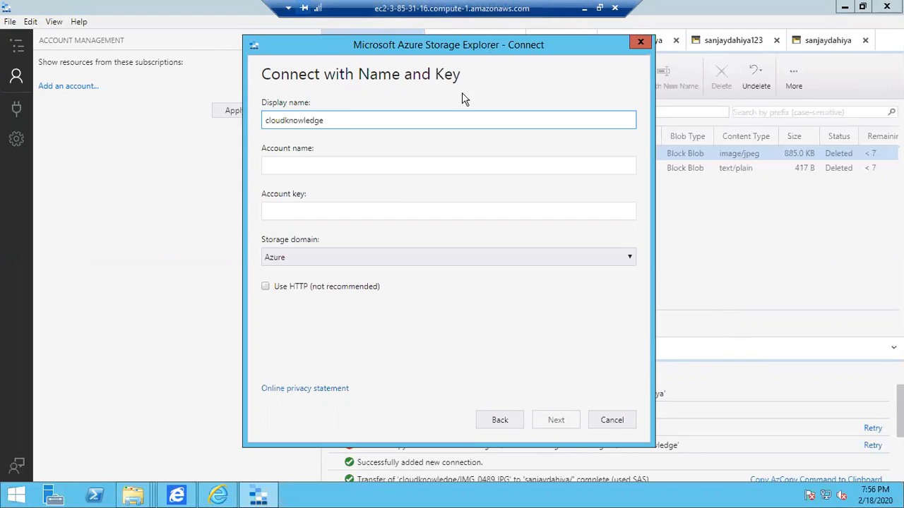
click(324, 171)
click(580, 9)
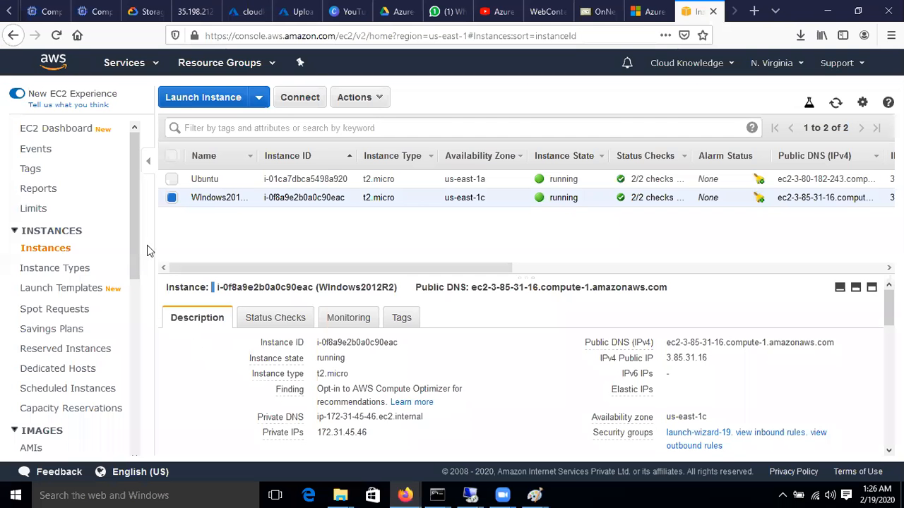
Step: Copy the storage account name from Access keys and paste it into the Connect dialog
click(288, 12)
click(247, 11)
scroll(238, 315, up, 5)
scroll(238, 314, up, 3)
click(288, 11)
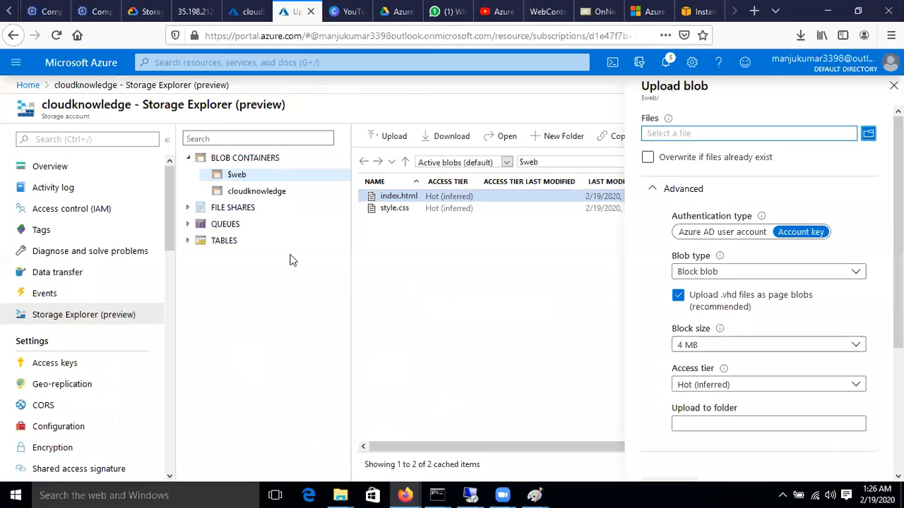
scroll(57, 290, down, 3)
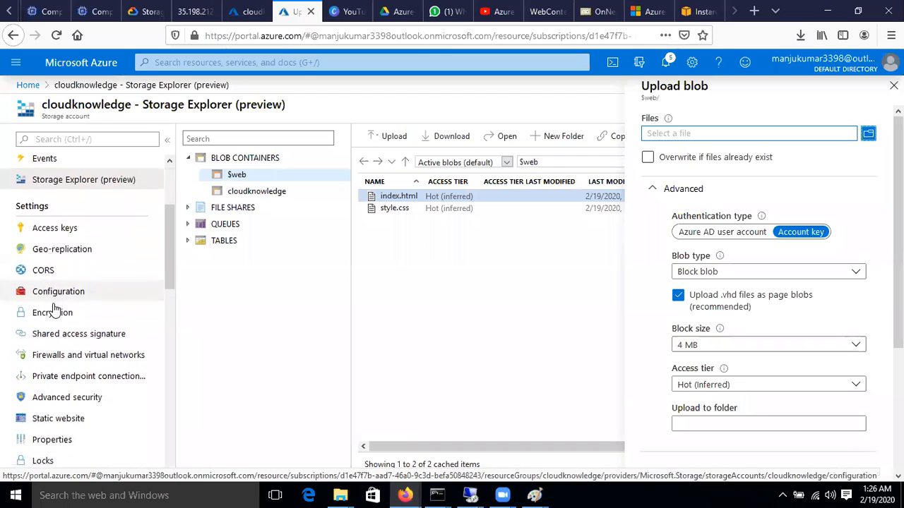
click(71, 226)
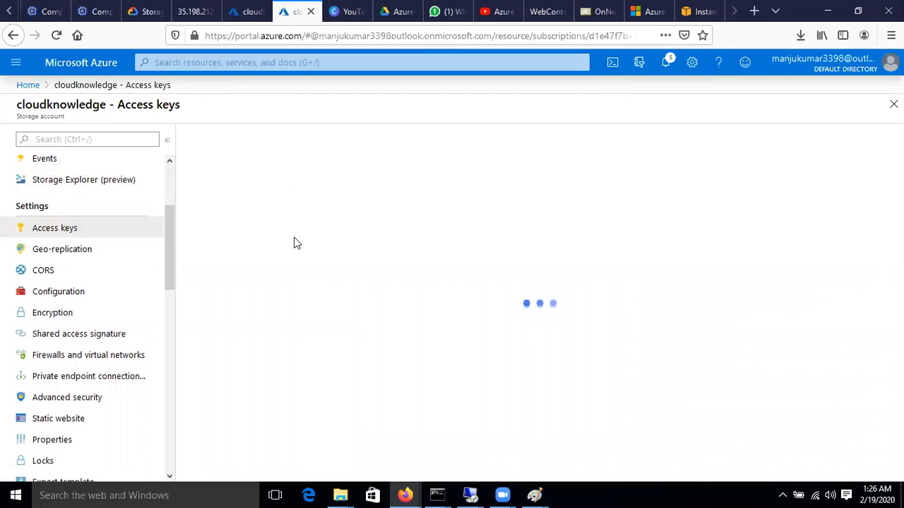
click(881, 238)
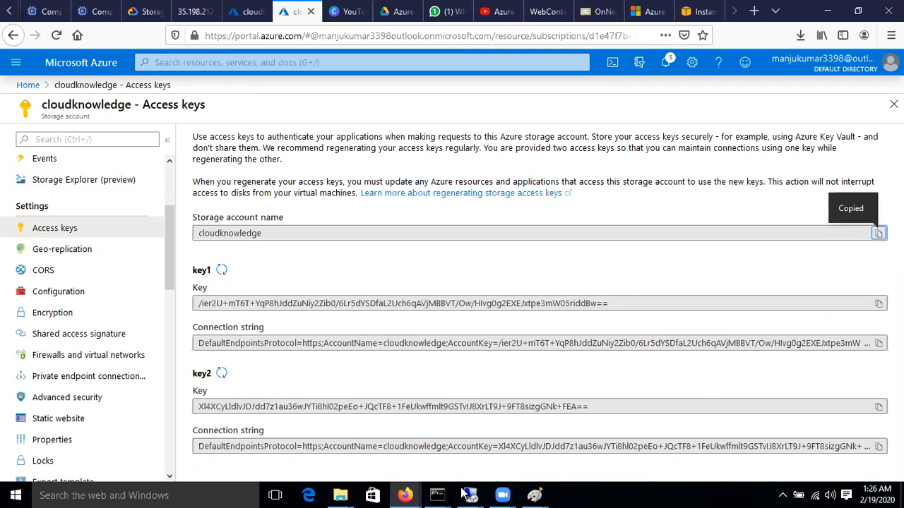
mouse_move(470, 495)
click(533, 438)
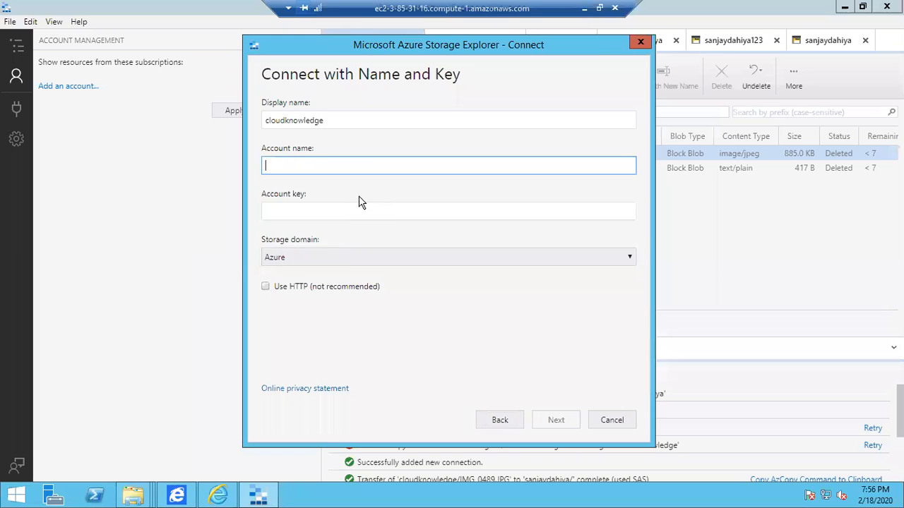
key(ctrl+v)
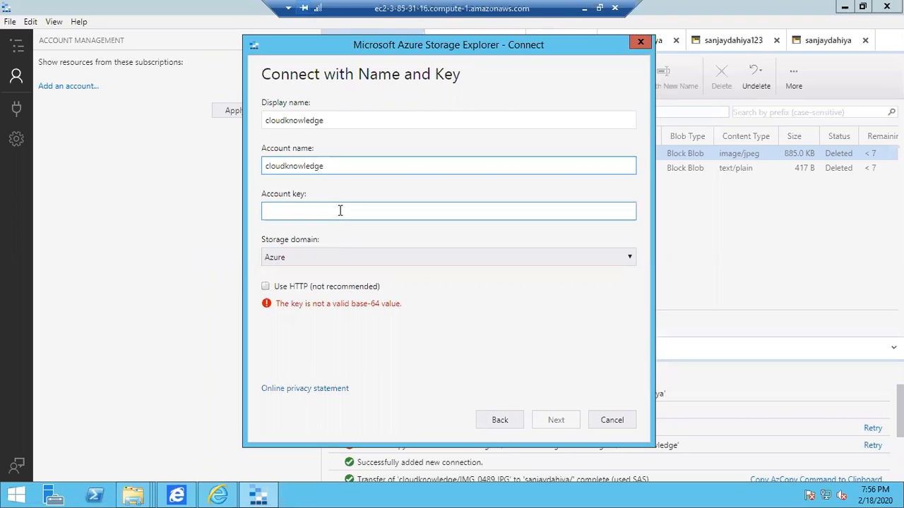
click(341, 211)
Step: Paste the key1 access key, create the connection and open Blob Containers > $web
click(584, 7)
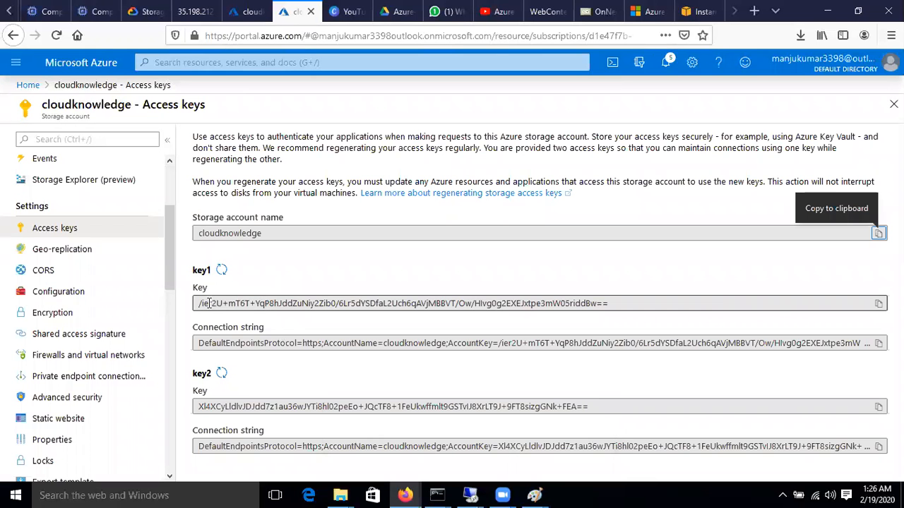
click(878, 303)
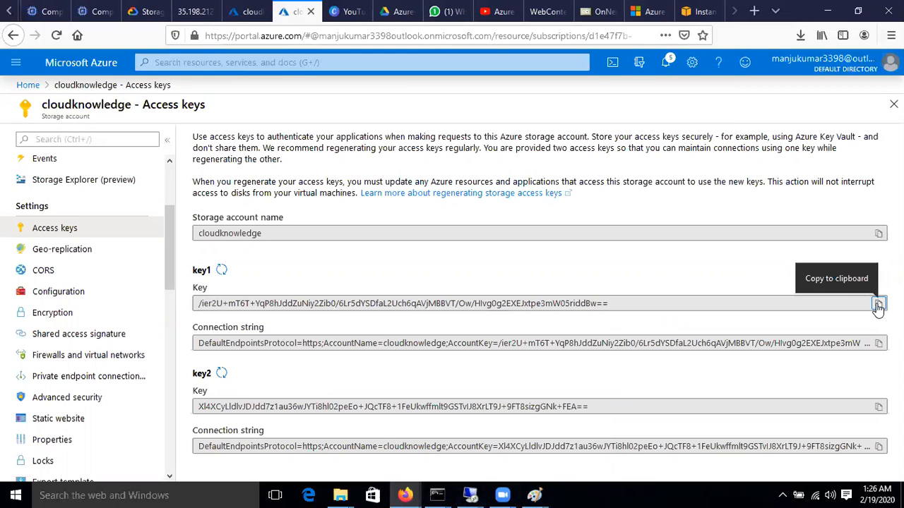
mouse_move(469, 495)
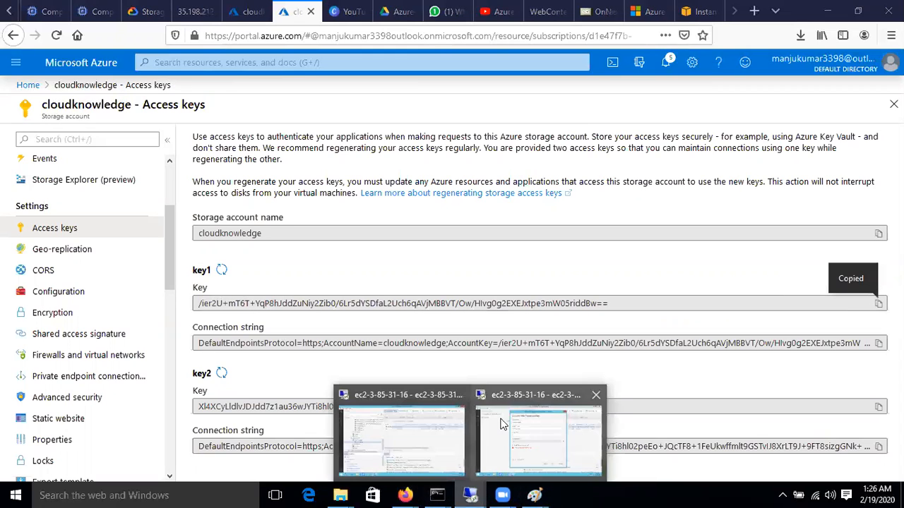
click(548, 436)
key(ctrl+v)
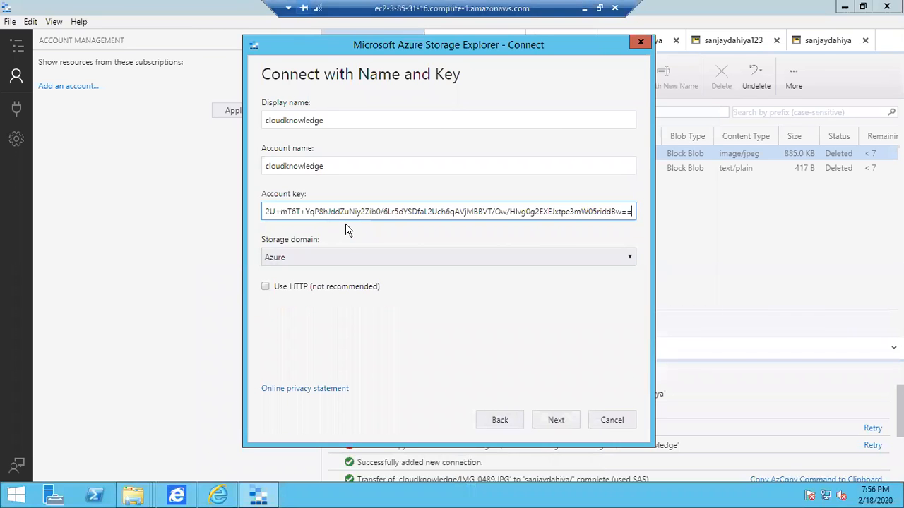
key(Return)
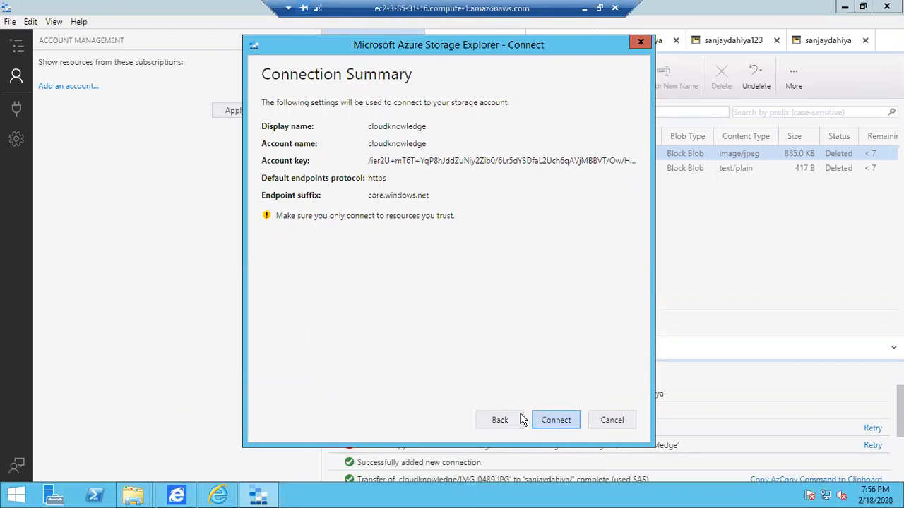
key(Return)
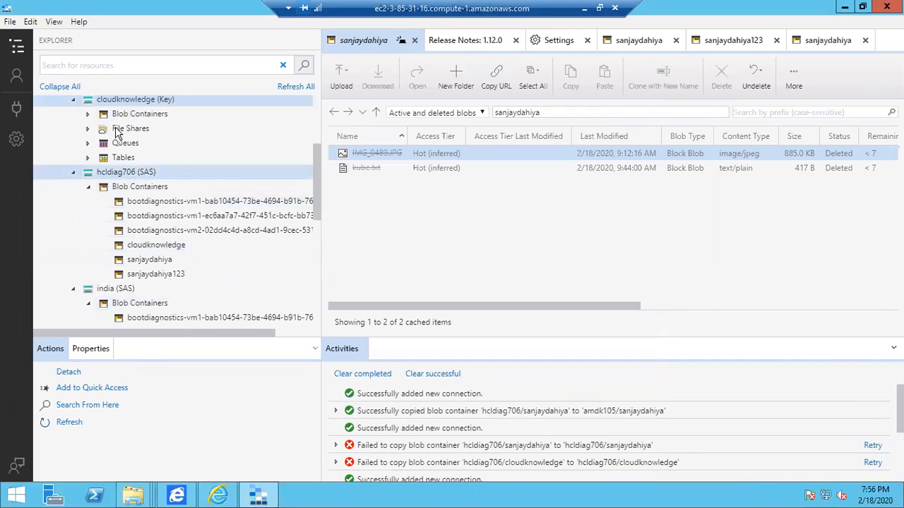
click(130, 117)
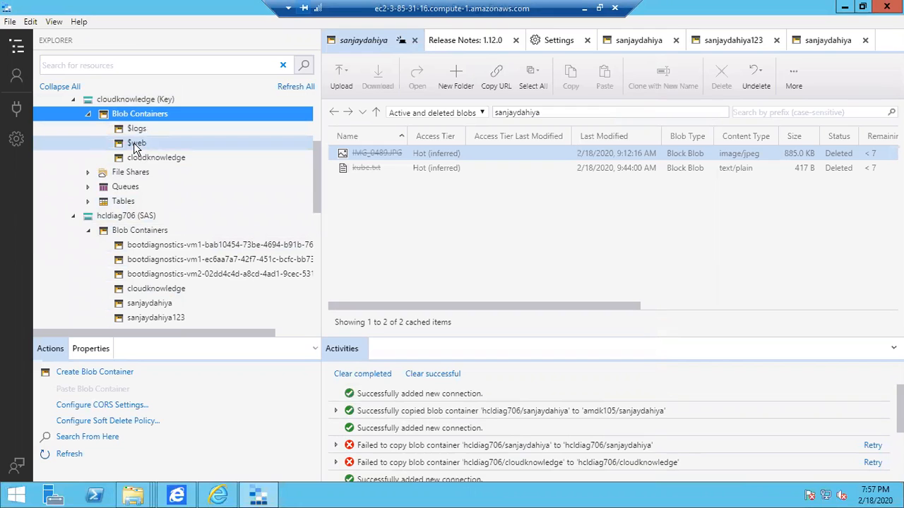
click(134, 142)
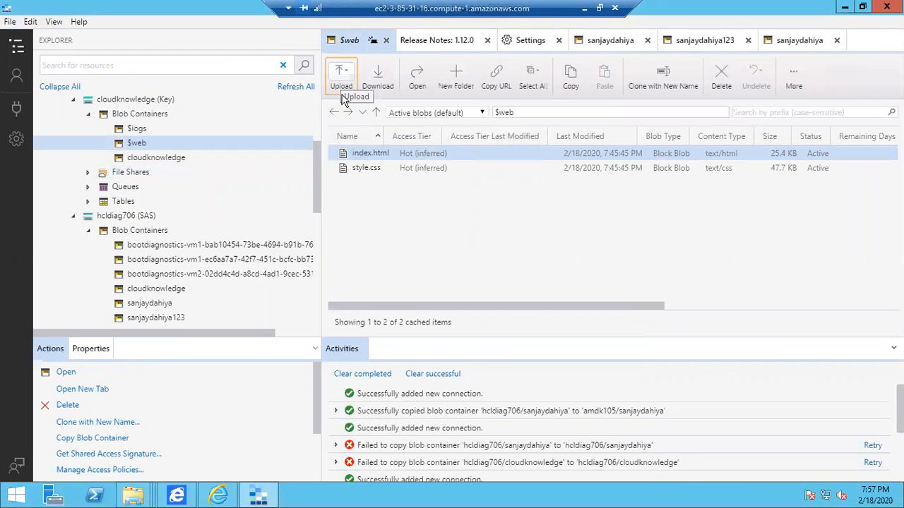
Step: Copy the newdir folder from the local desktop
click(583, 10)
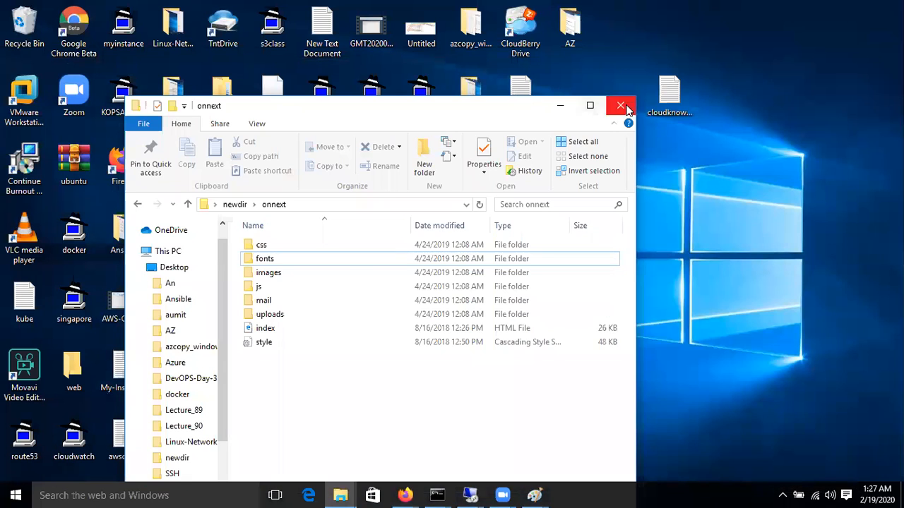
click(620, 106)
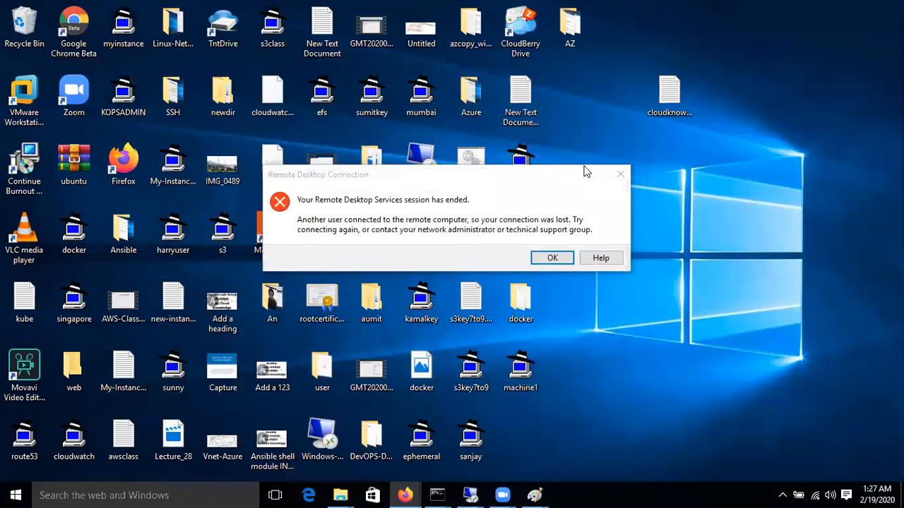
click(548, 256)
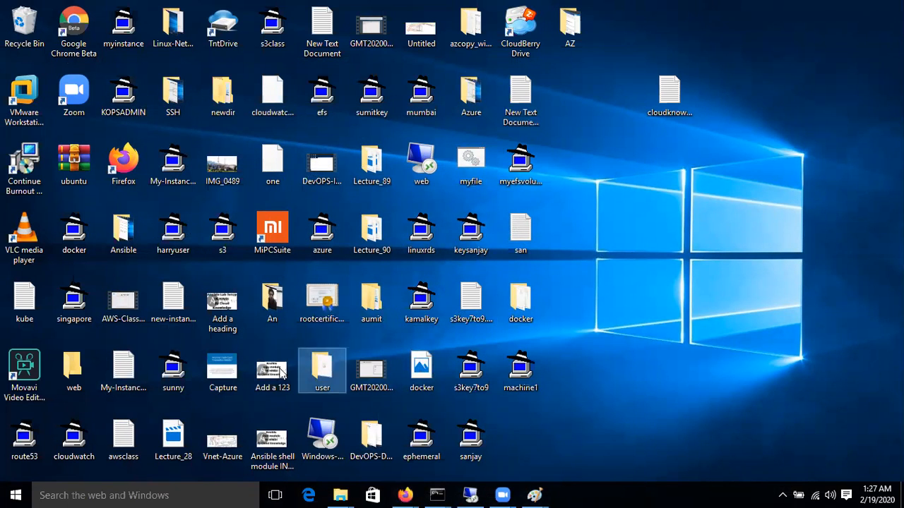
right_click(212, 92)
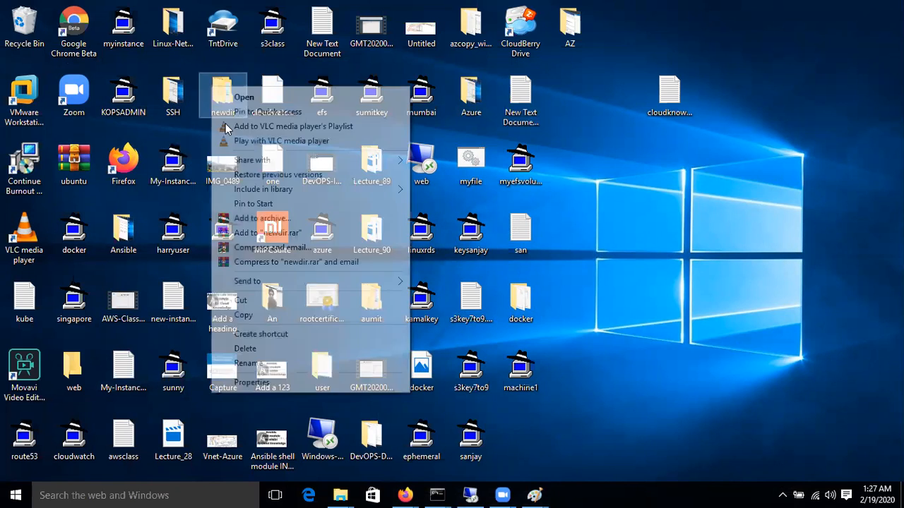
click(256, 316)
Step: Paste newdir onto the remote server's desktop and restore Storage Explorer
click(467, 494)
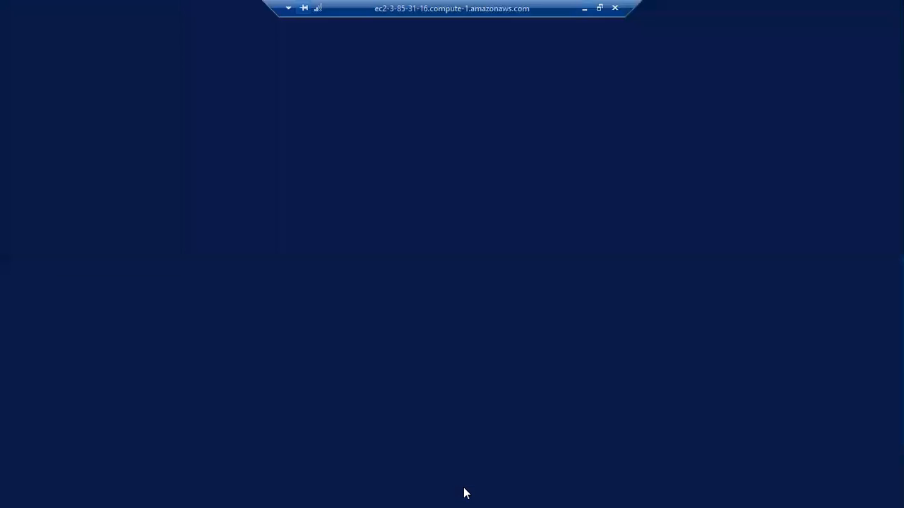
click(845, 8)
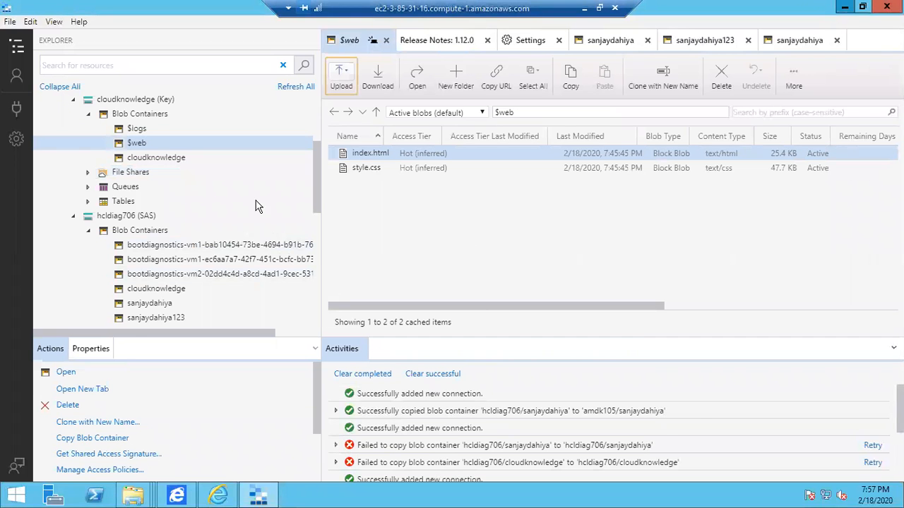
click(656, 47)
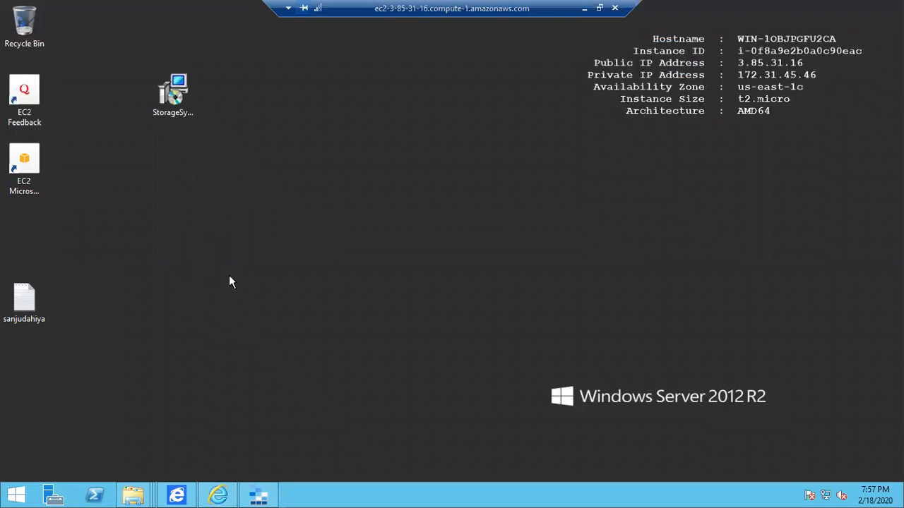
right_click(229, 281)
click(199, 250)
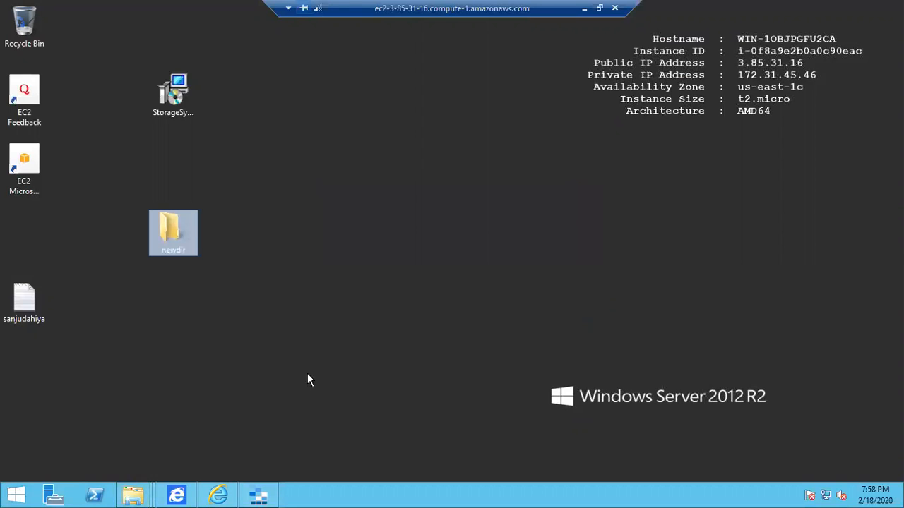
click(259, 494)
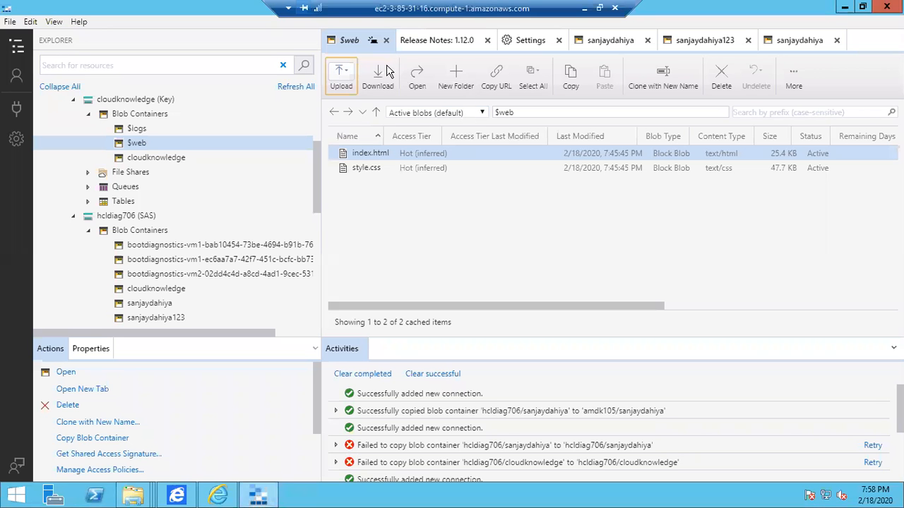
Step: Choose Upload Folder for $web and browse Desktop > newdir to reach the onnext folder
click(338, 77)
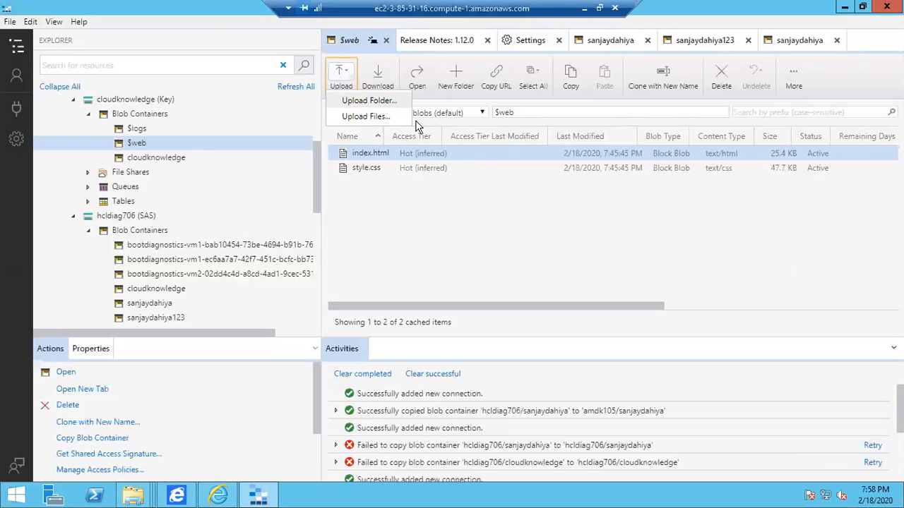
click(386, 103)
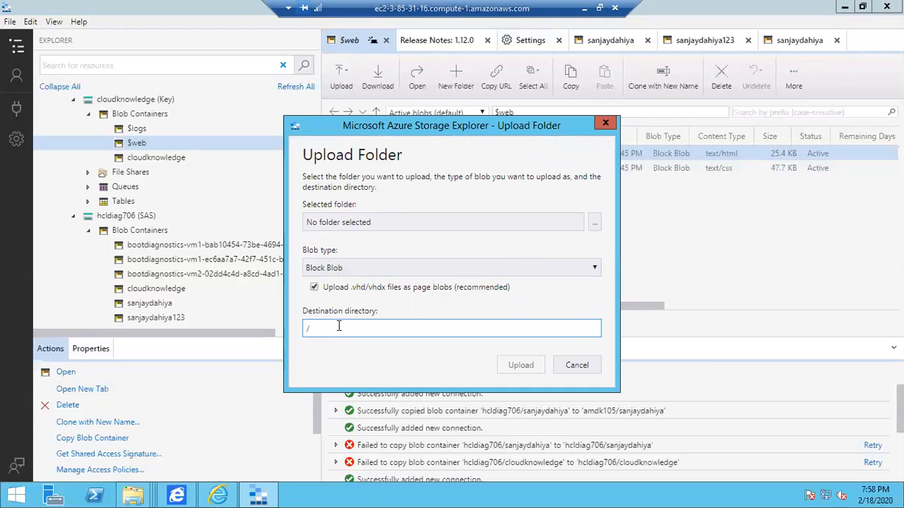
click(594, 223)
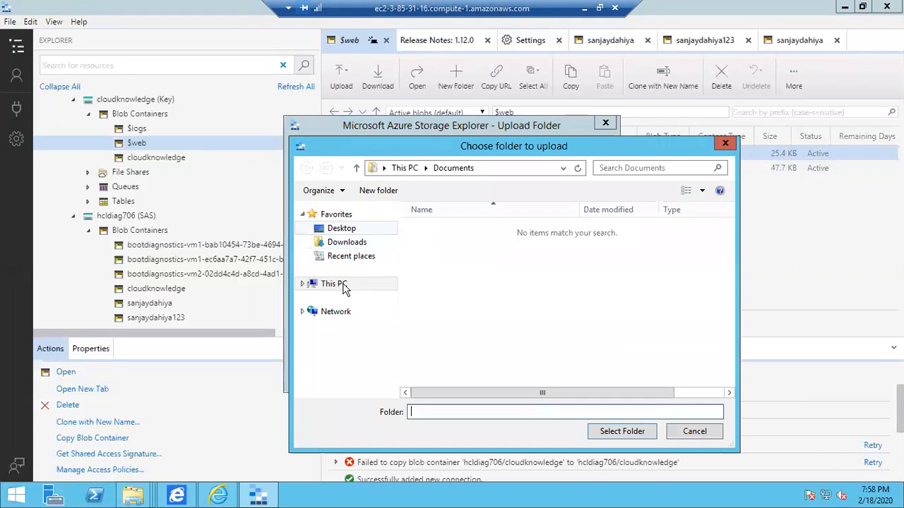
click(345, 230)
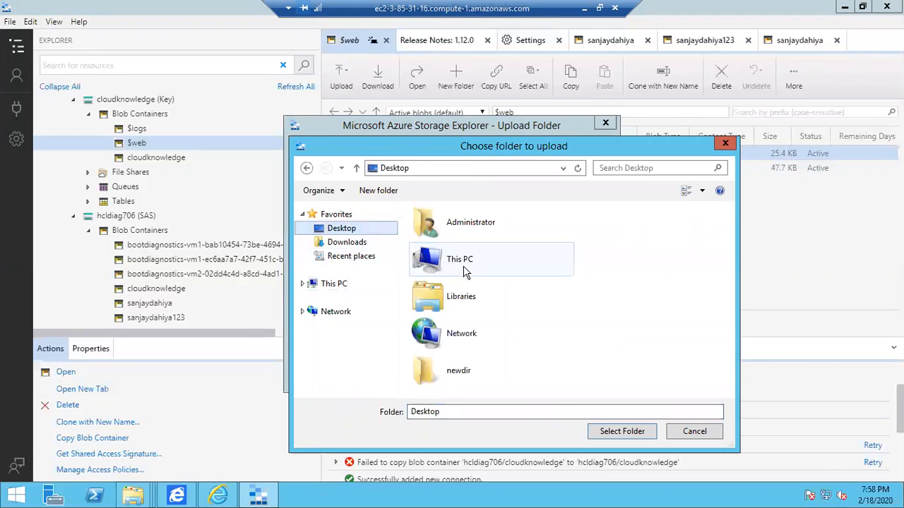
click(457, 374)
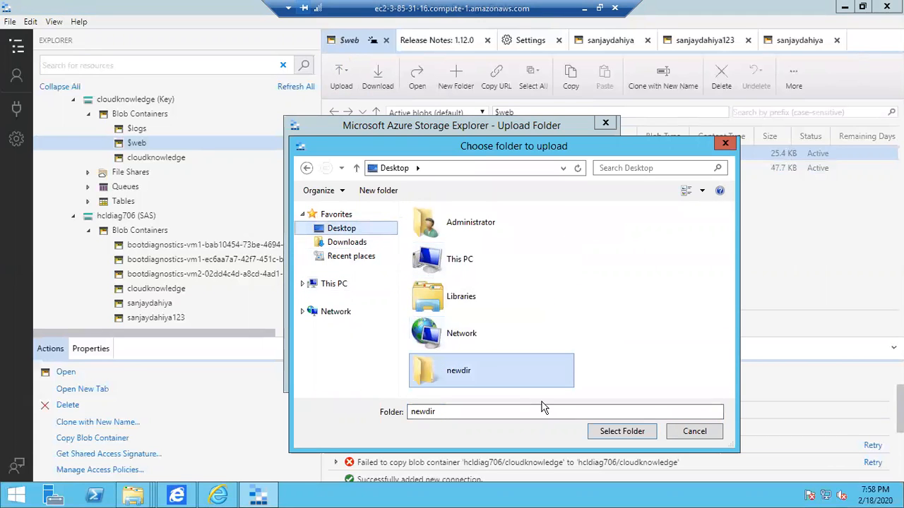
double_click(505, 367)
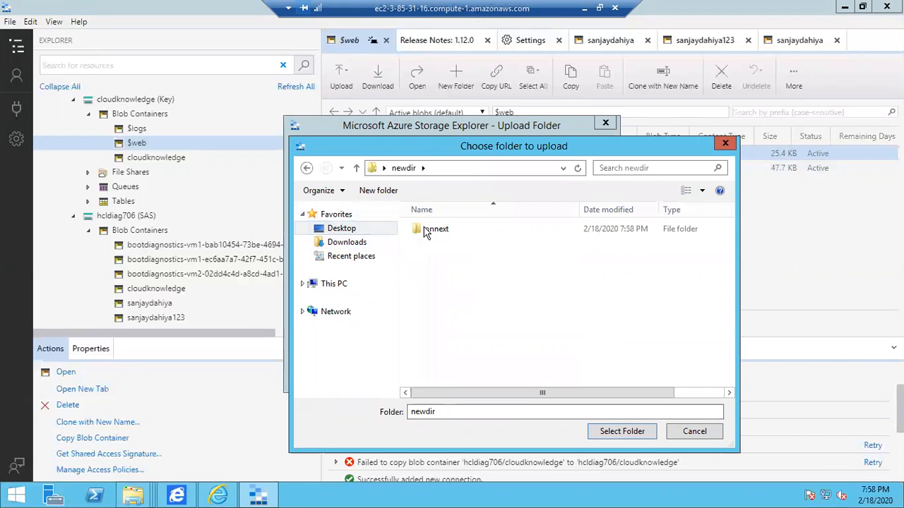
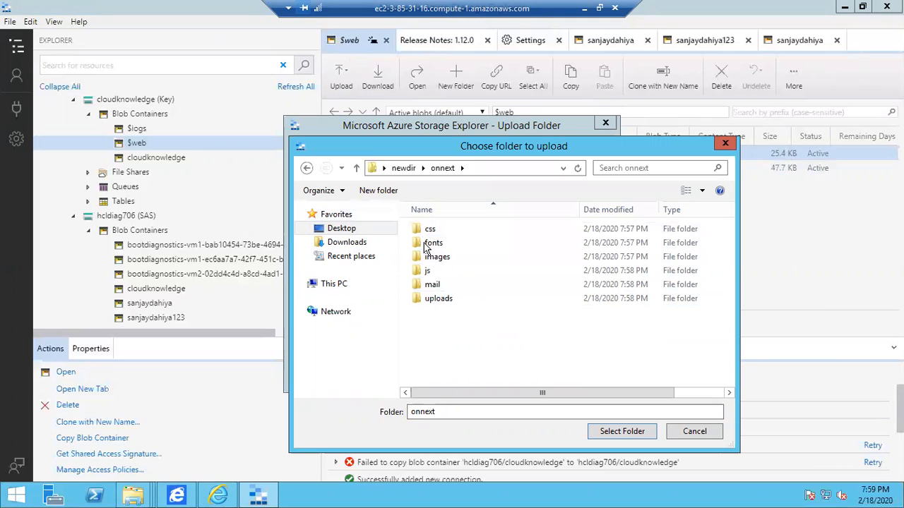
Step: Browse the onnext subfolders in the Choose folder dialog and select css
drag(717, 233, 707, 323)
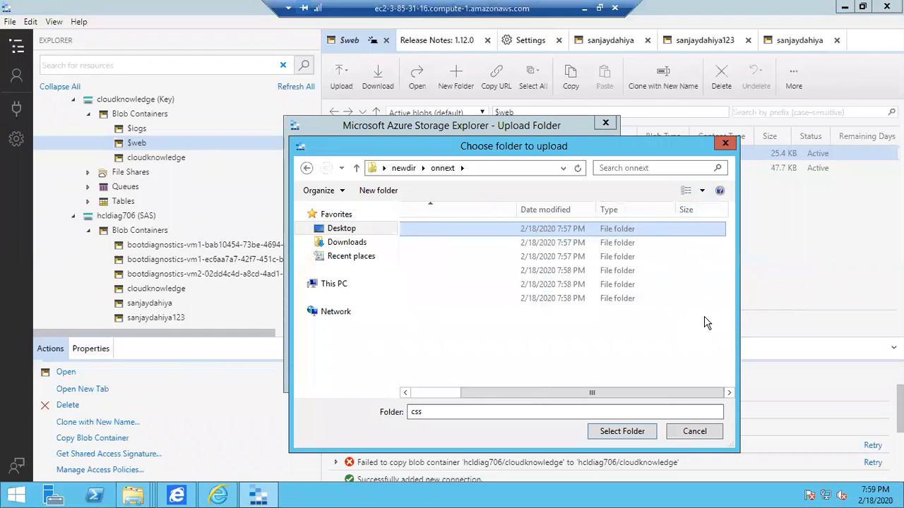
click(414, 392)
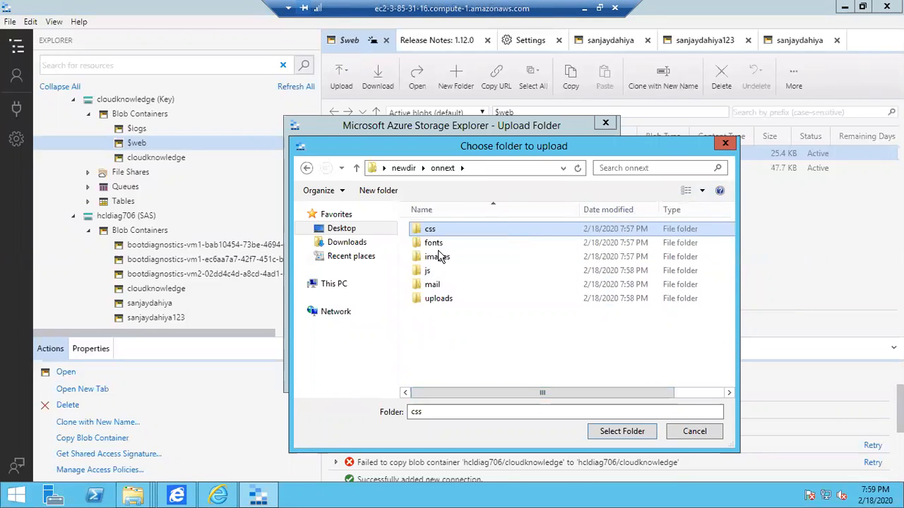
click(438, 242)
click(441, 259)
click(442, 273)
click(437, 299)
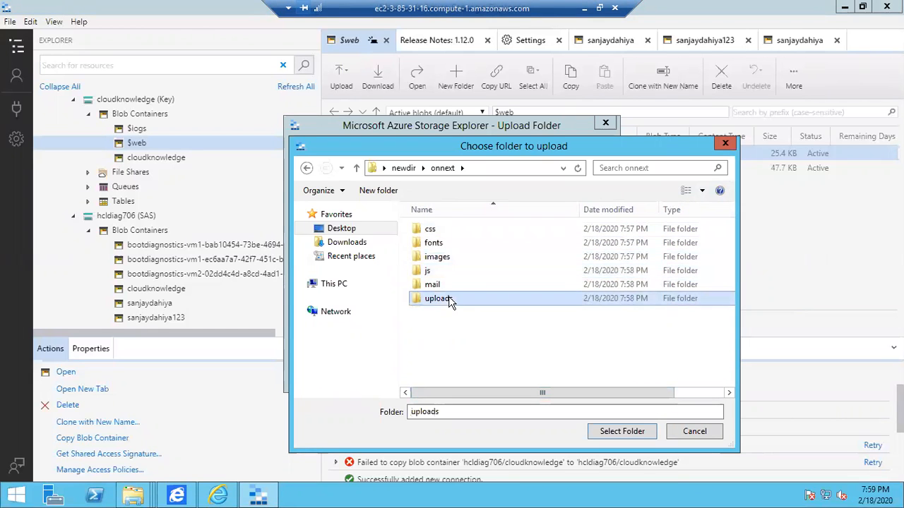
click(454, 232)
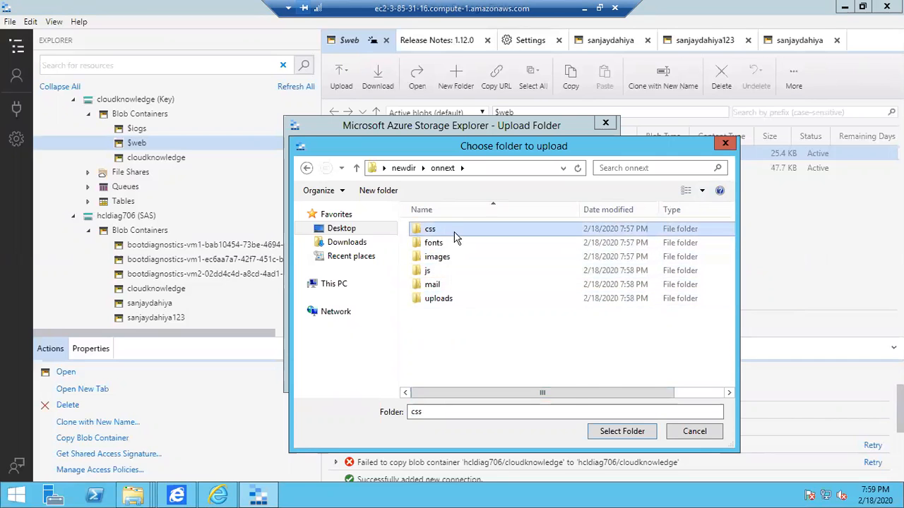
click(559, 353)
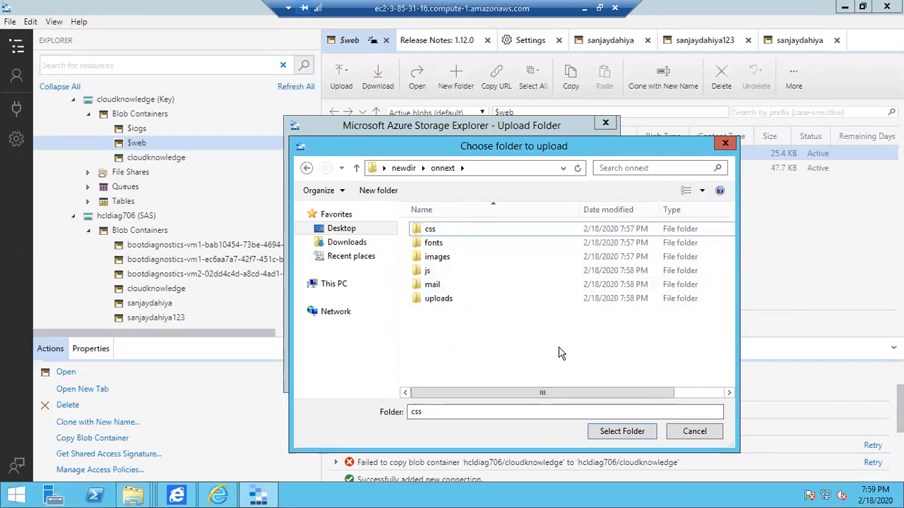
click(444, 231)
Step: Upload the css folder to the $web root as a Block Blob
click(627, 427)
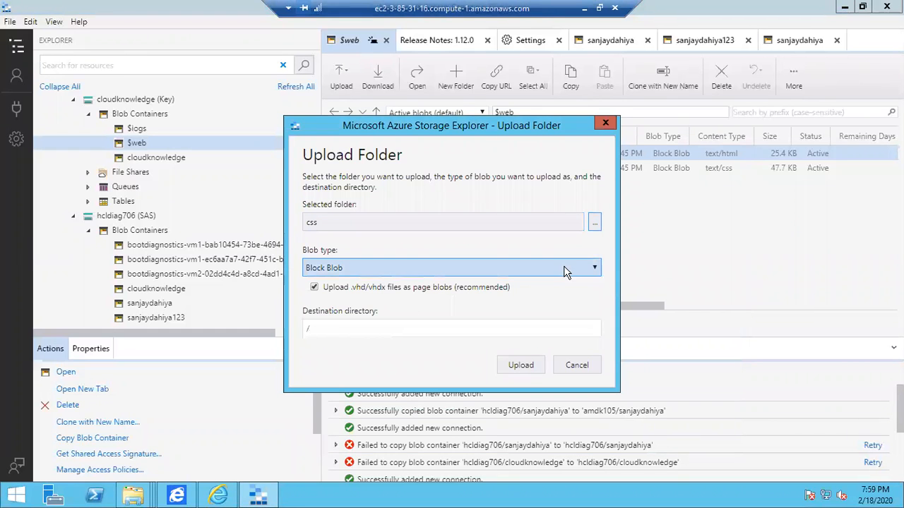
click(588, 269)
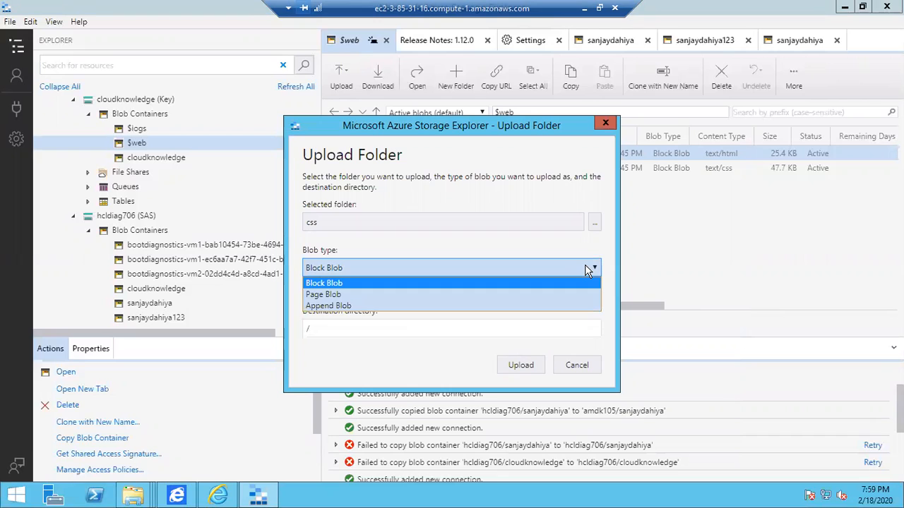
click(334, 283)
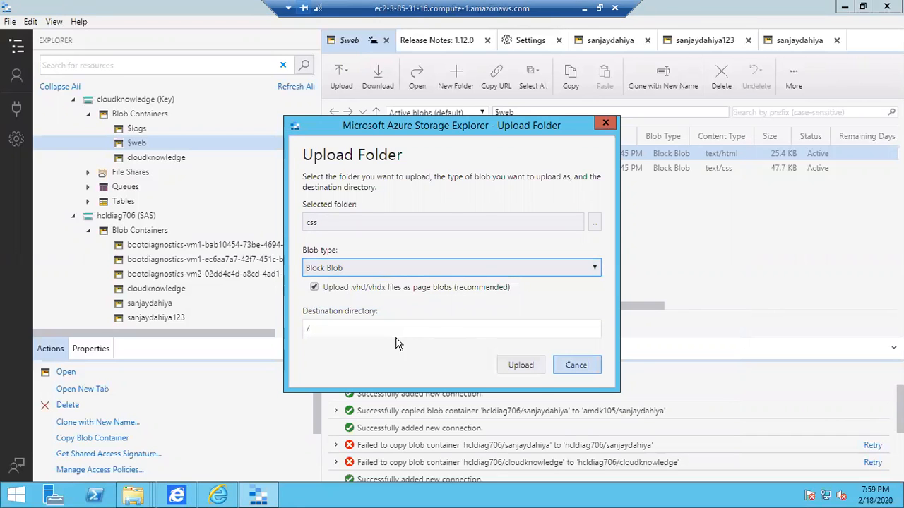
click(527, 365)
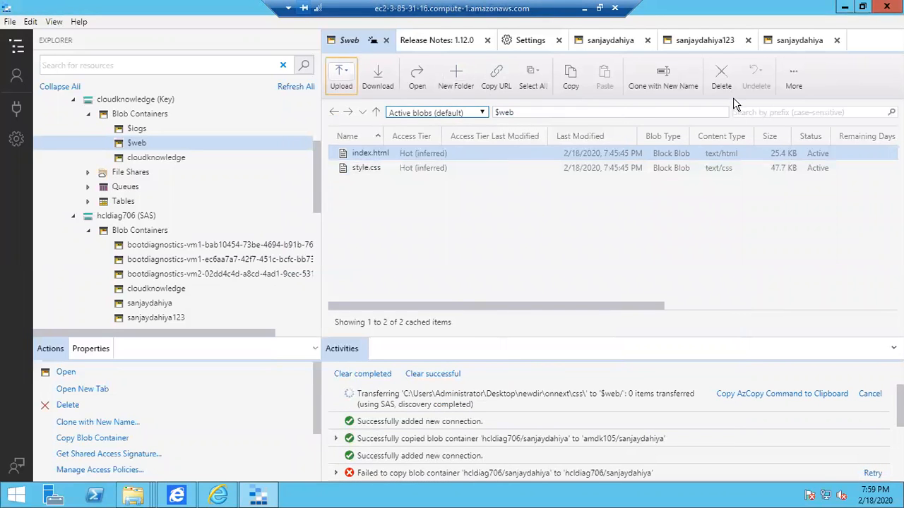
Step: Upload the fonts folder from Desktop > newdir > onnext to the $web root
click(346, 81)
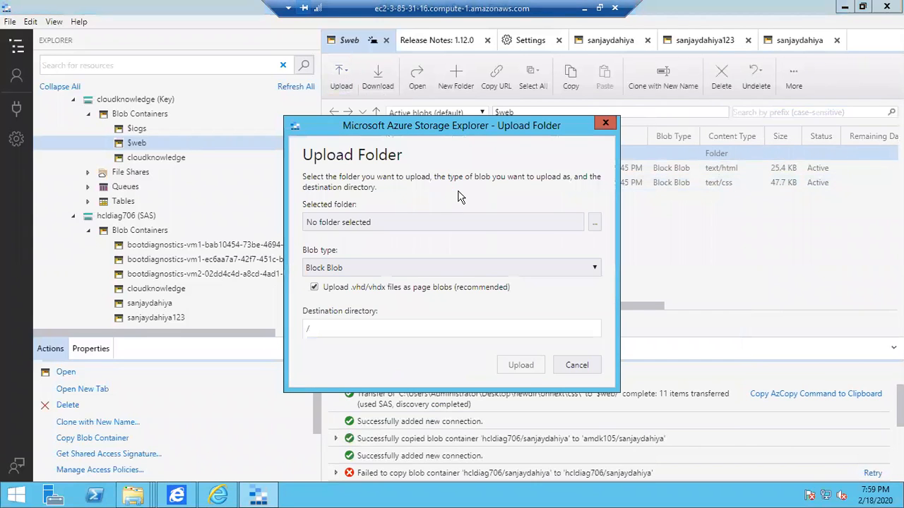
click(594, 223)
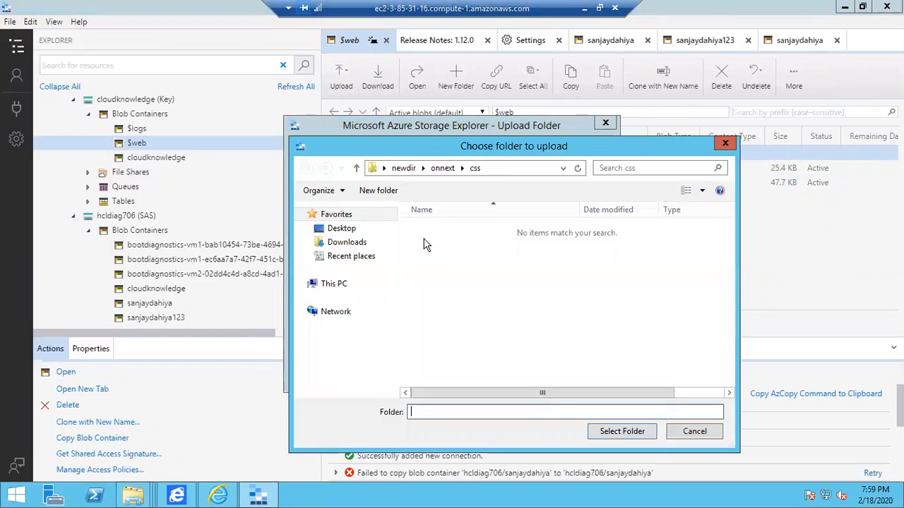
click(338, 228)
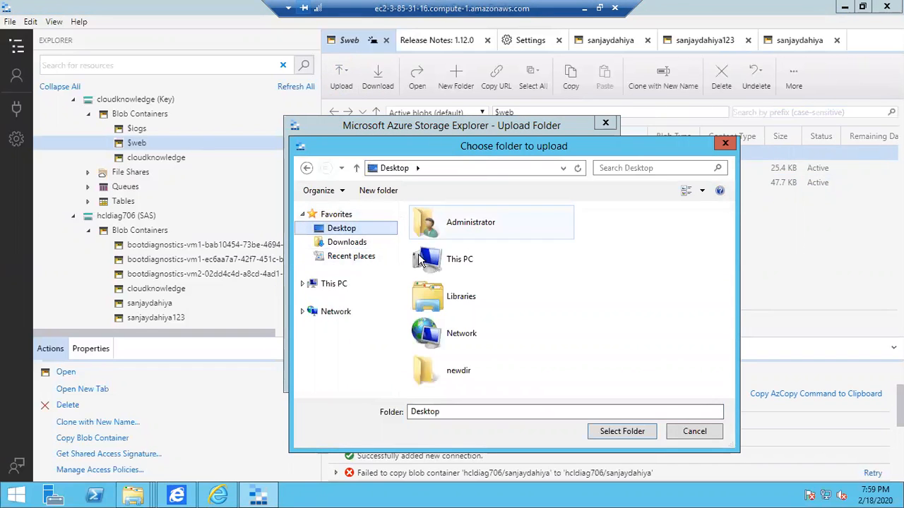
double_click(463, 374)
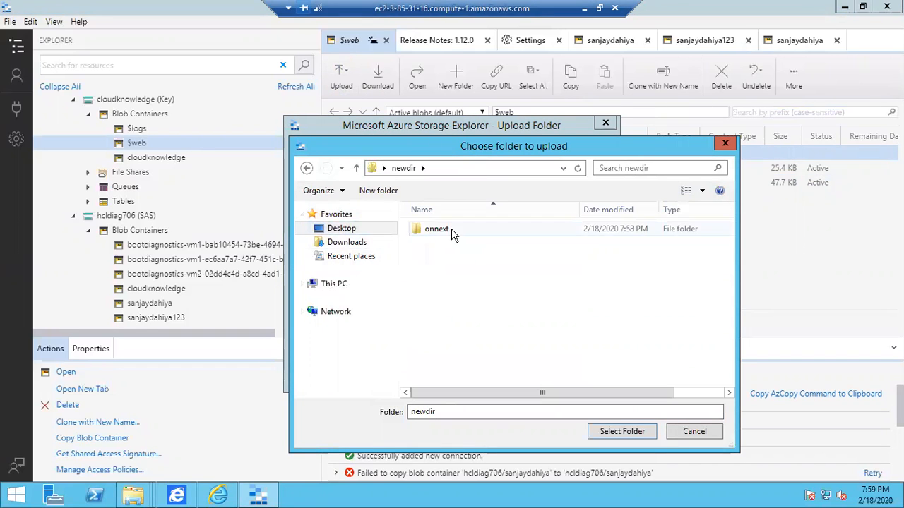
double_click(452, 229)
click(449, 242)
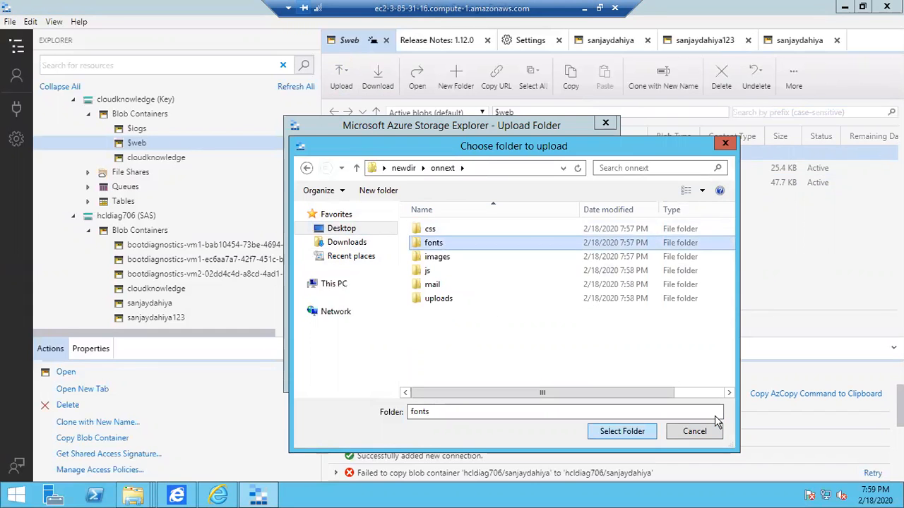
click(622, 432)
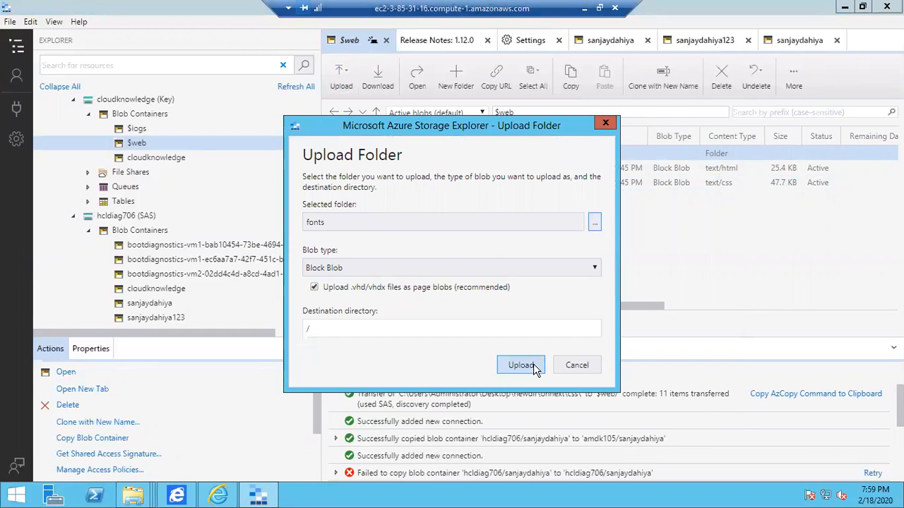
click(533, 363)
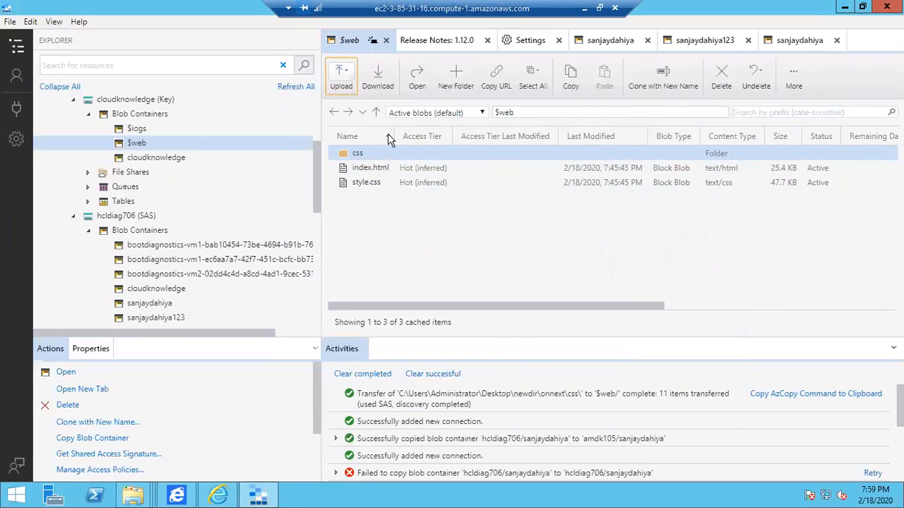
Step: Upload the images folder from newdir > onnext to the $web root
click(341, 77)
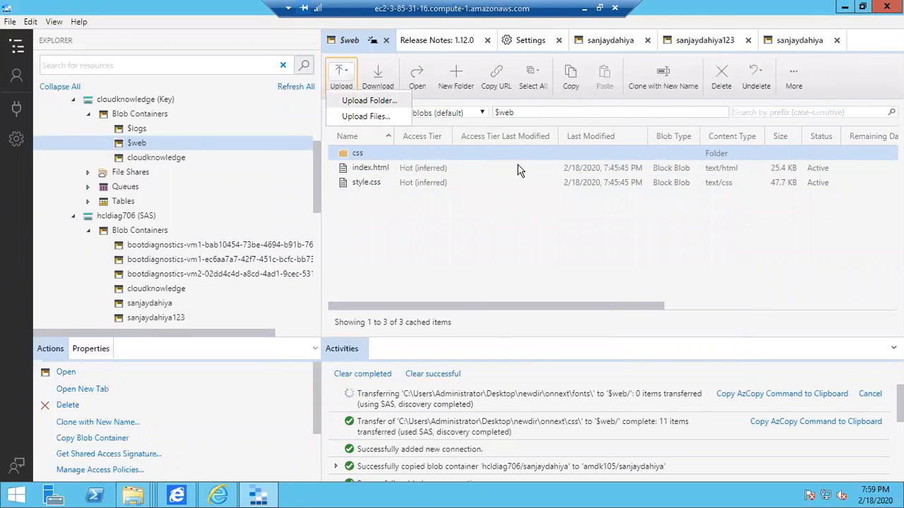
click(490, 182)
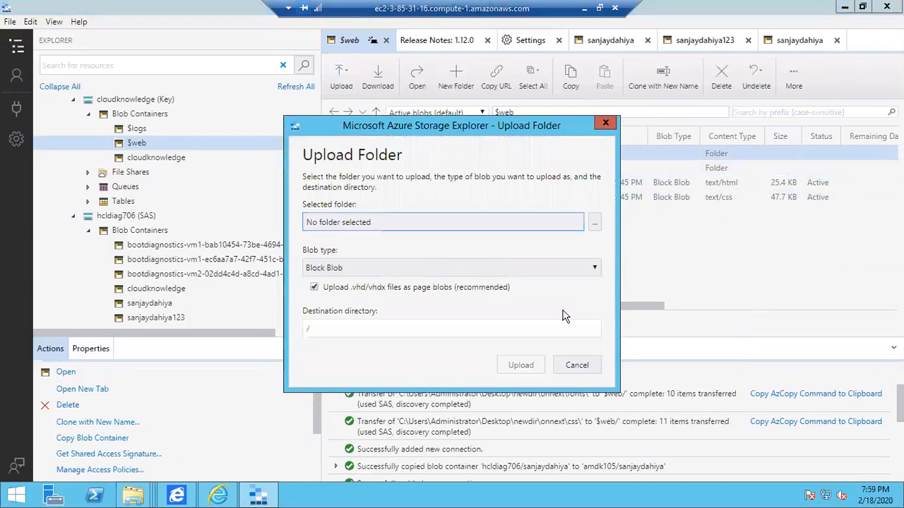
click(593, 224)
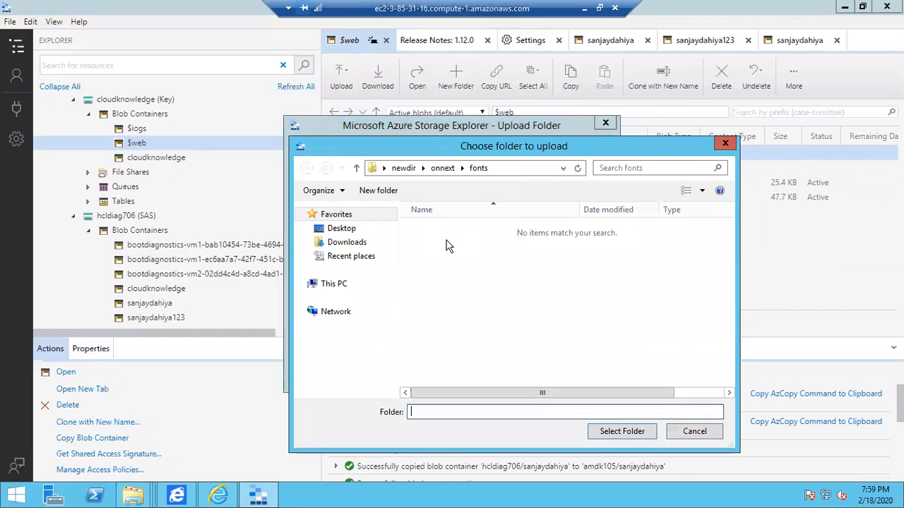
click(345, 228)
double_click(452, 370)
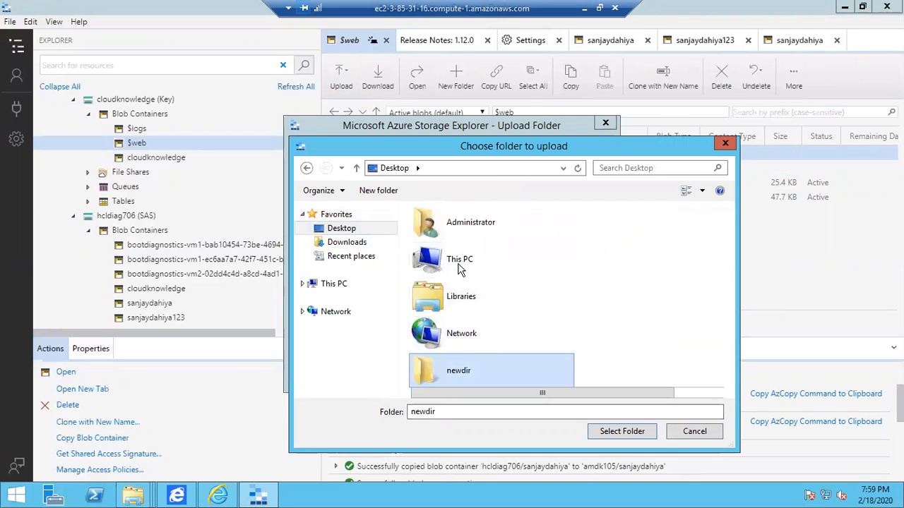
click(446, 232)
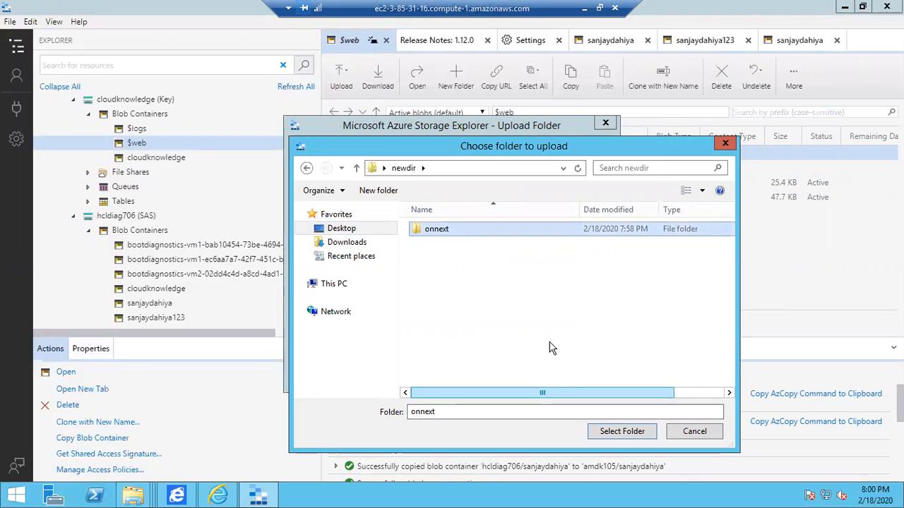
double_click(448, 229)
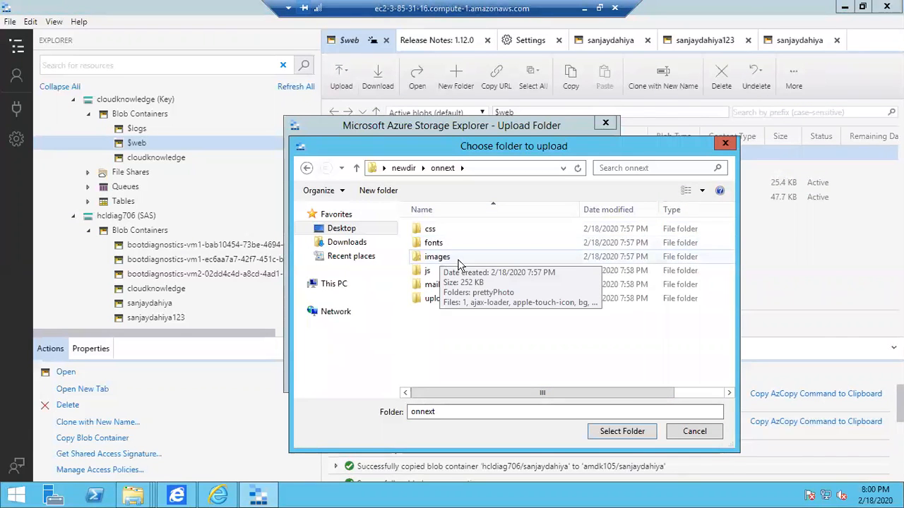
click(457, 261)
click(616, 429)
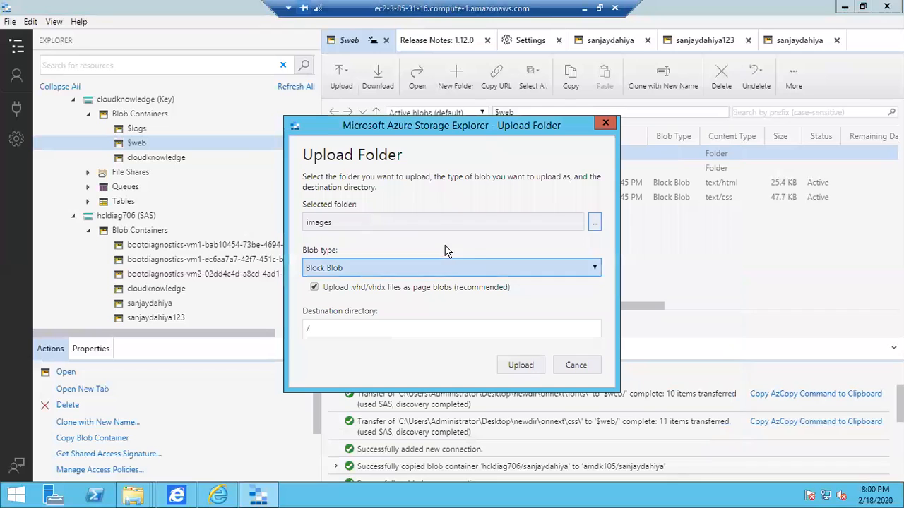
click(520, 307)
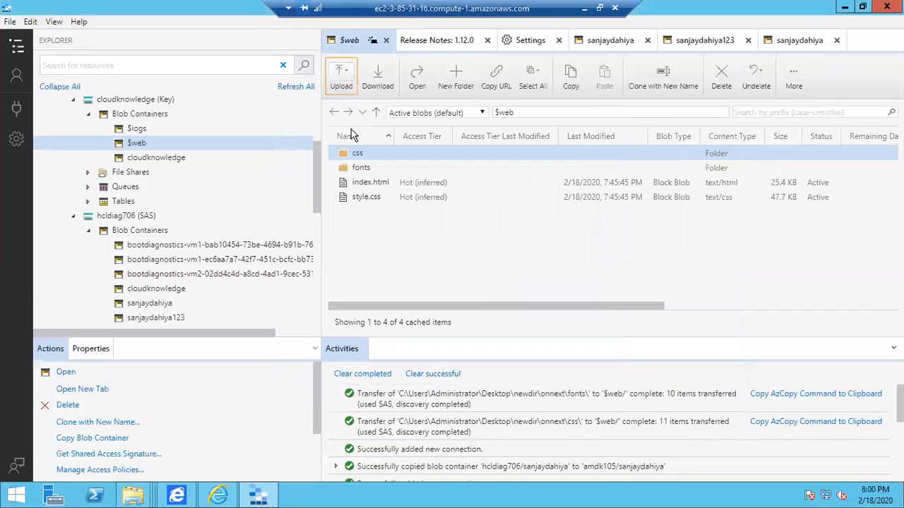
Step: Upload the js folder from onnext into the $web root
click(345, 86)
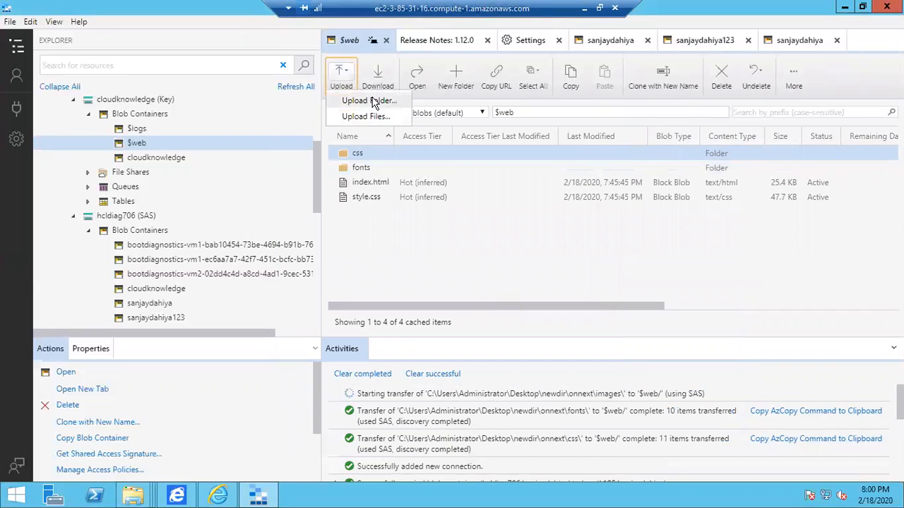
click(373, 100)
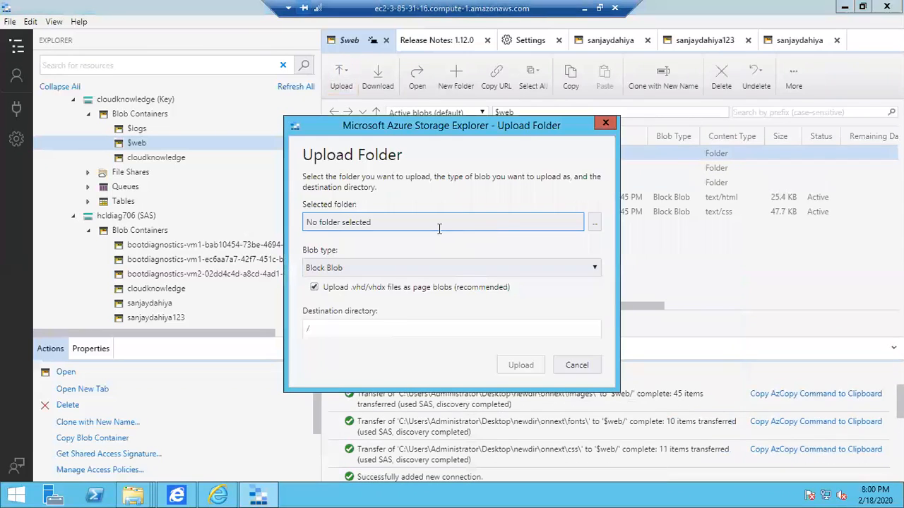
click(595, 223)
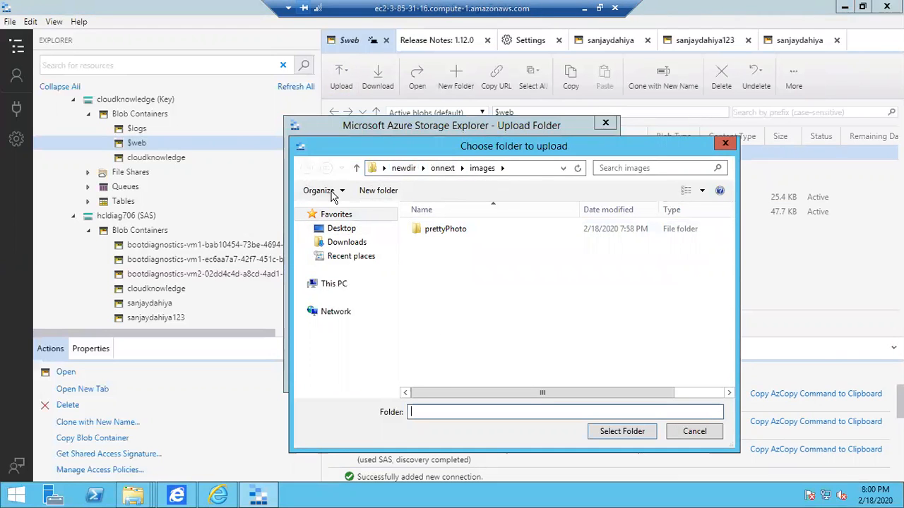
click(356, 168)
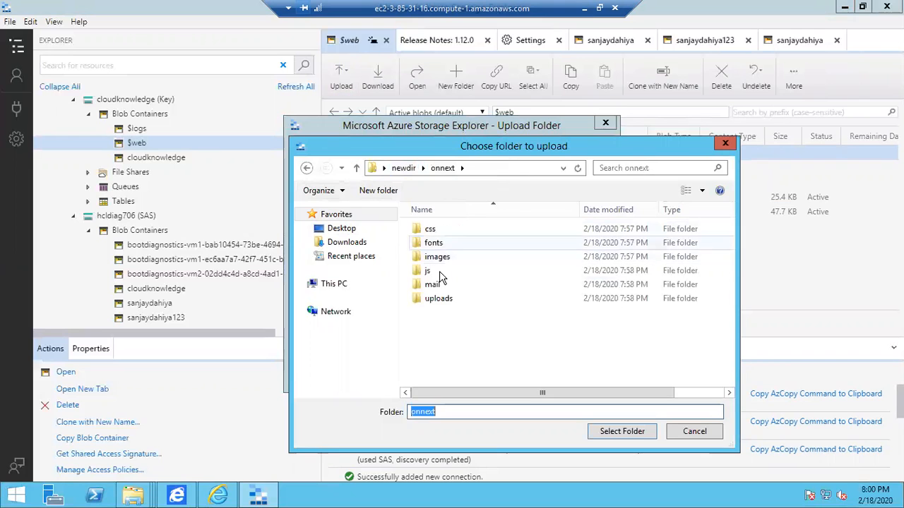
click(439, 271)
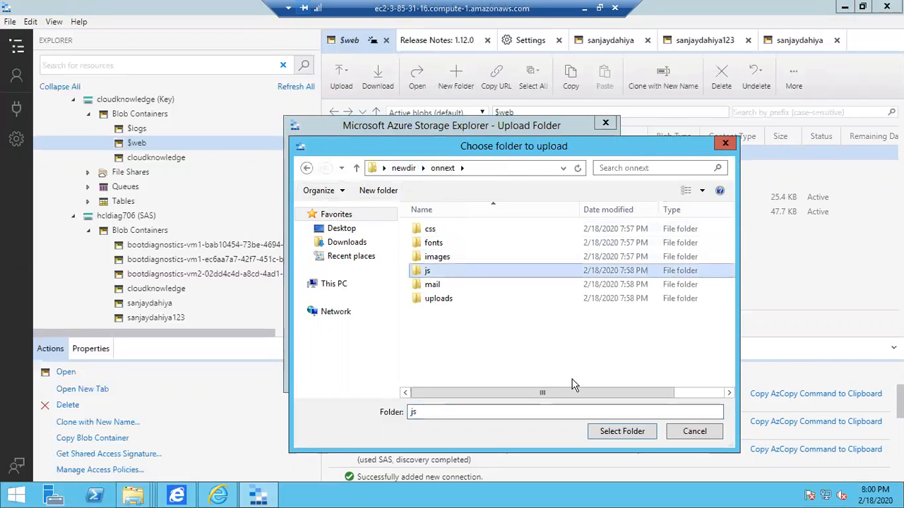
click(622, 431)
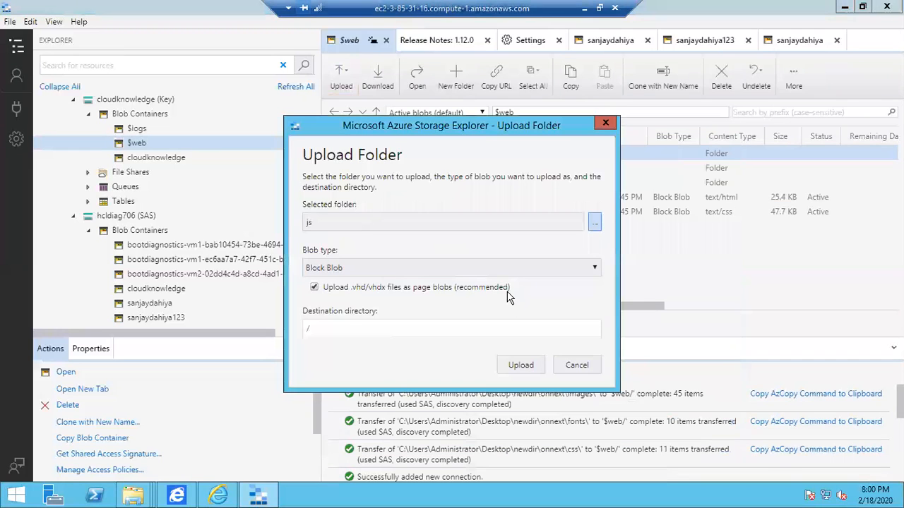
click(524, 361)
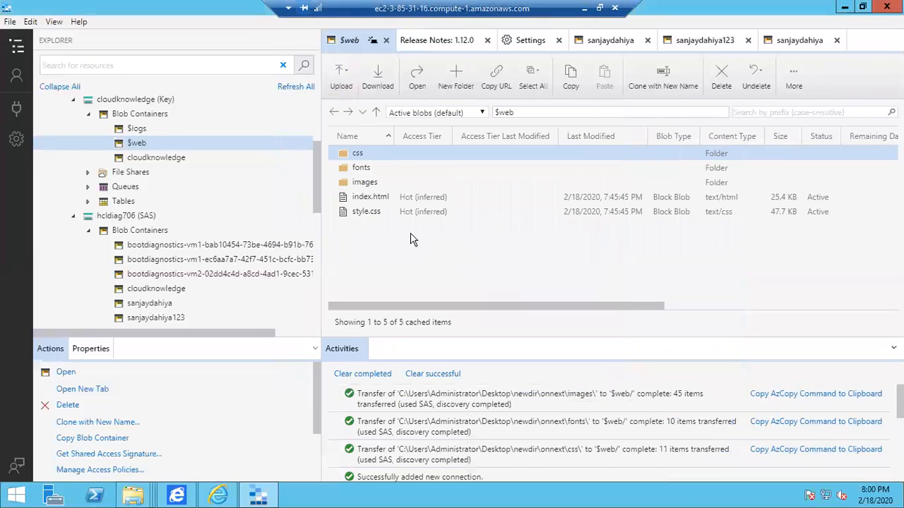
Step: Upload the mail folder from Desktop\newdir\onnext into the $web root
click(349, 74)
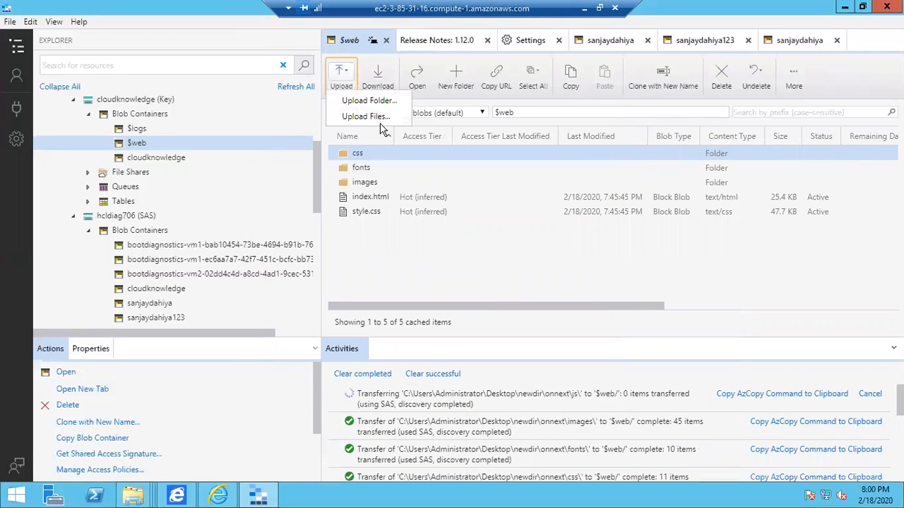
click(379, 100)
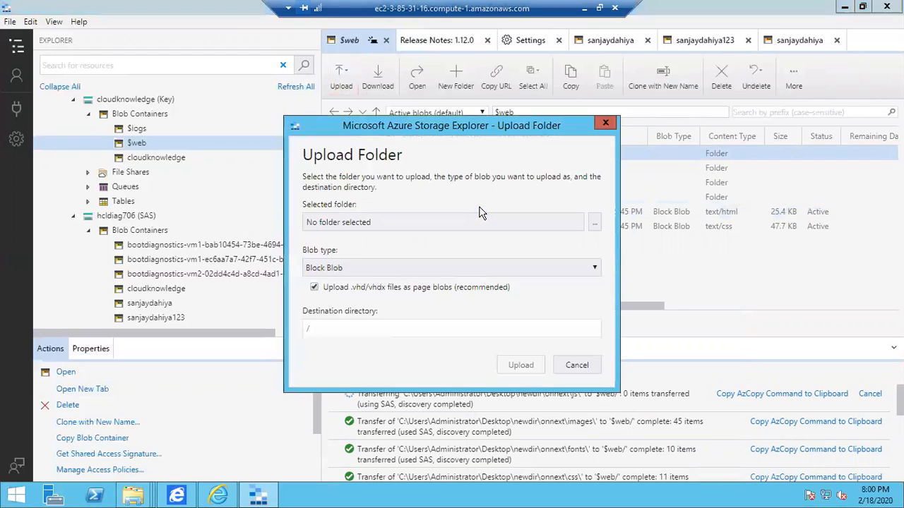
click(596, 224)
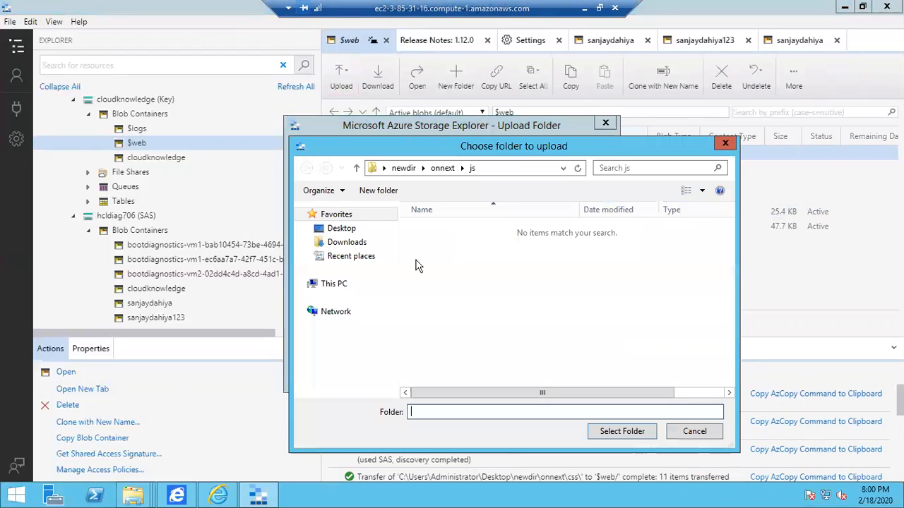
click(346, 230)
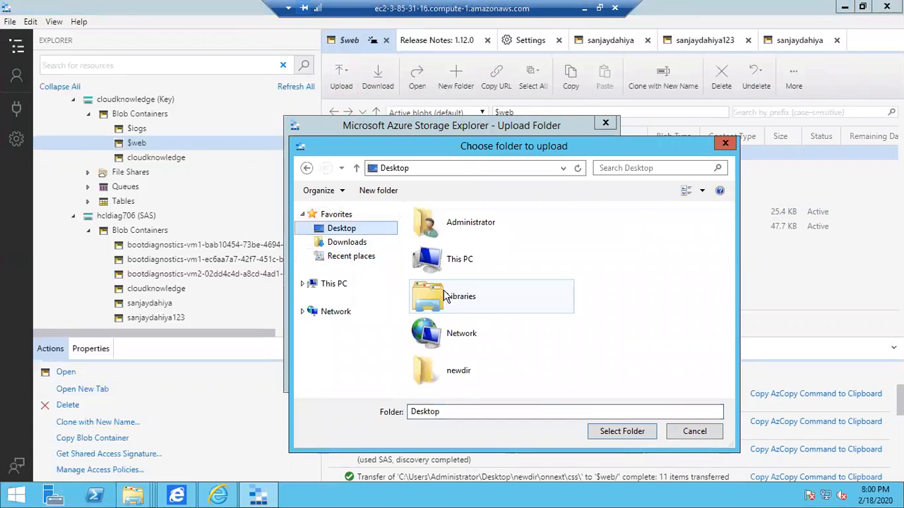
double_click(455, 369)
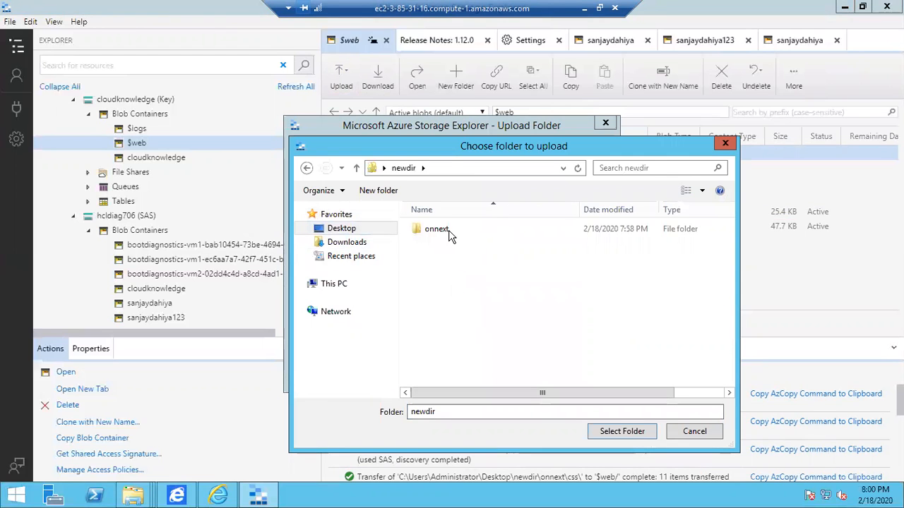
double_click(449, 235)
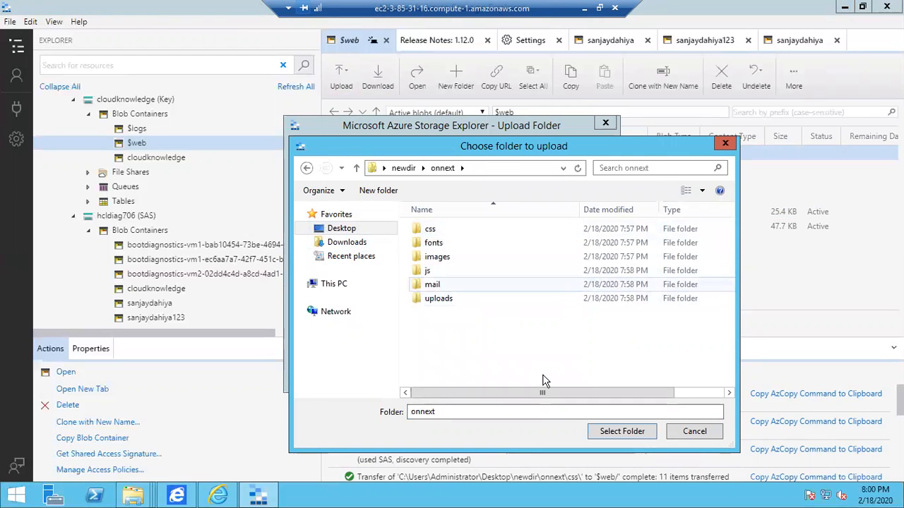
click(442, 284)
click(622, 432)
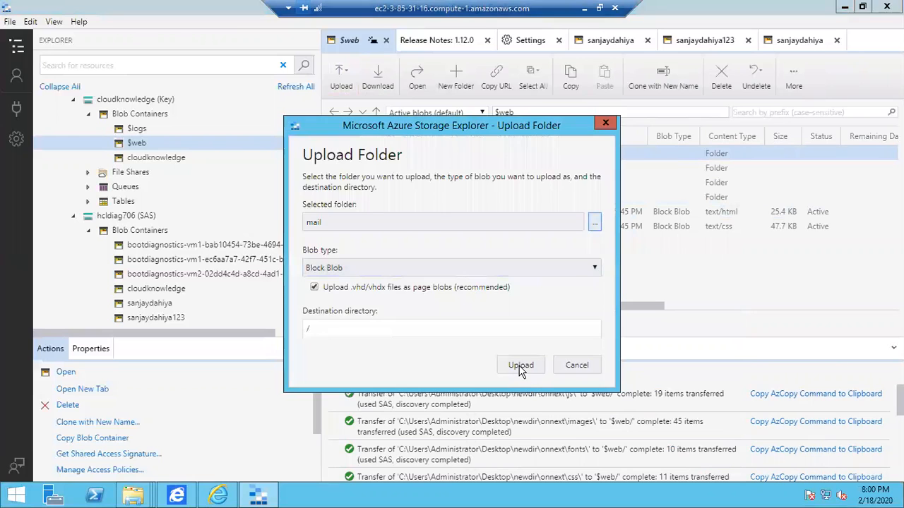
click(520, 367)
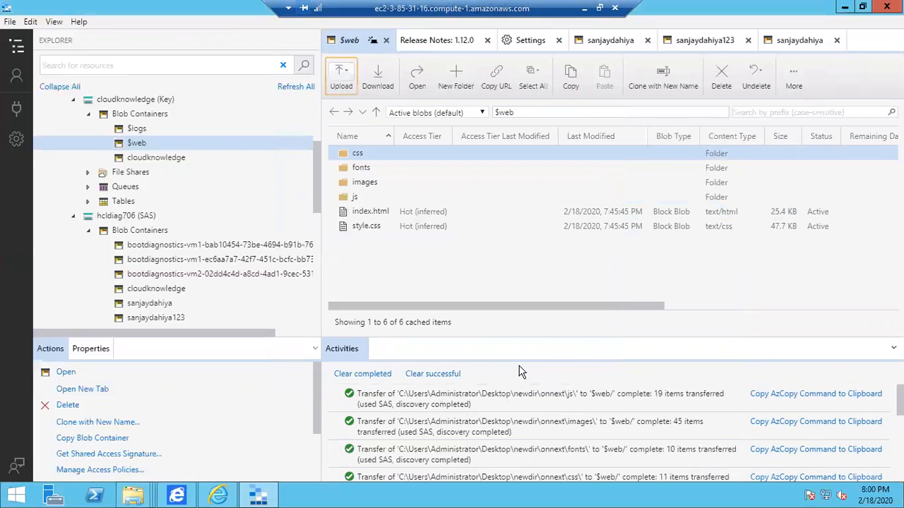
Step: Upload newdir\onnext\uploads to the $web root, then minimize the Remote Desktop window
click(346, 74)
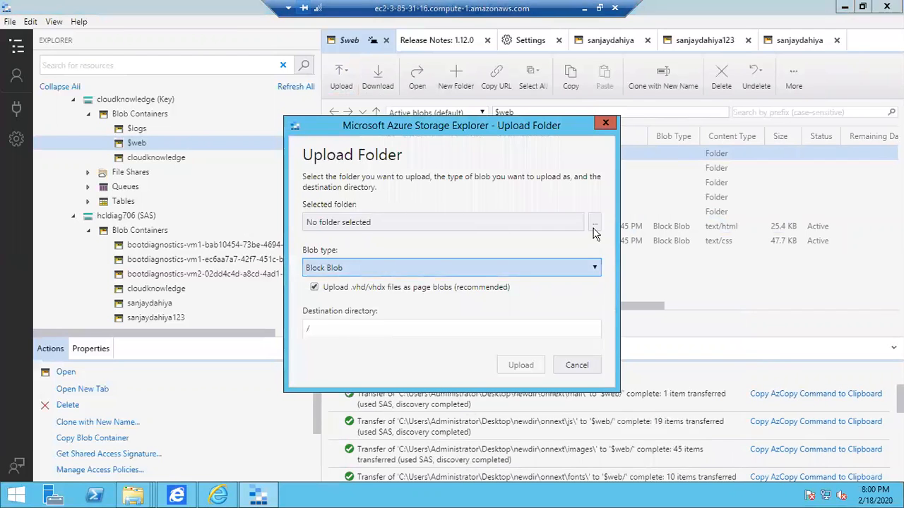
click(594, 223)
click(347, 231)
click(453, 387)
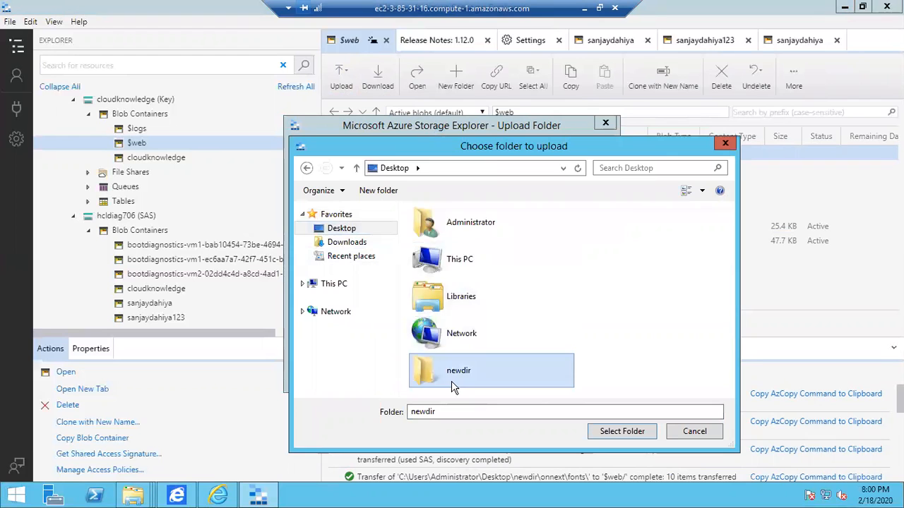
double_click(453, 387)
double_click(440, 236)
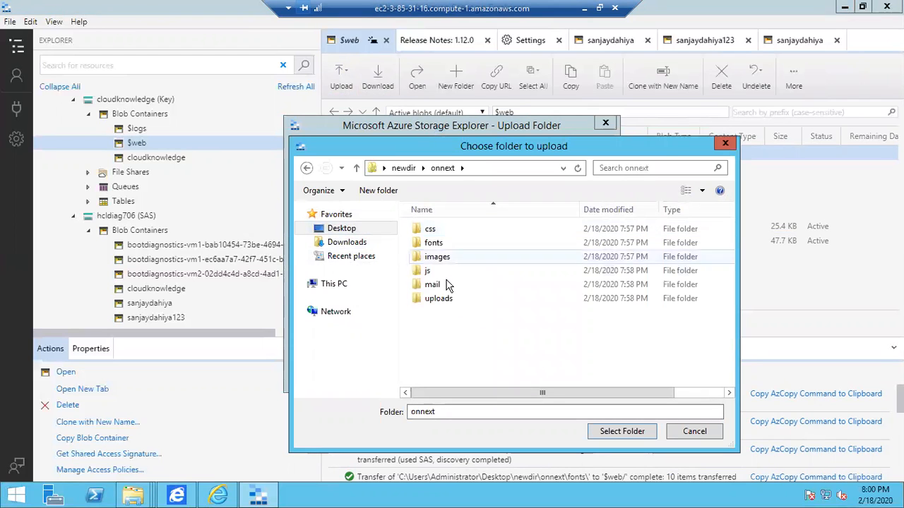
click(452, 298)
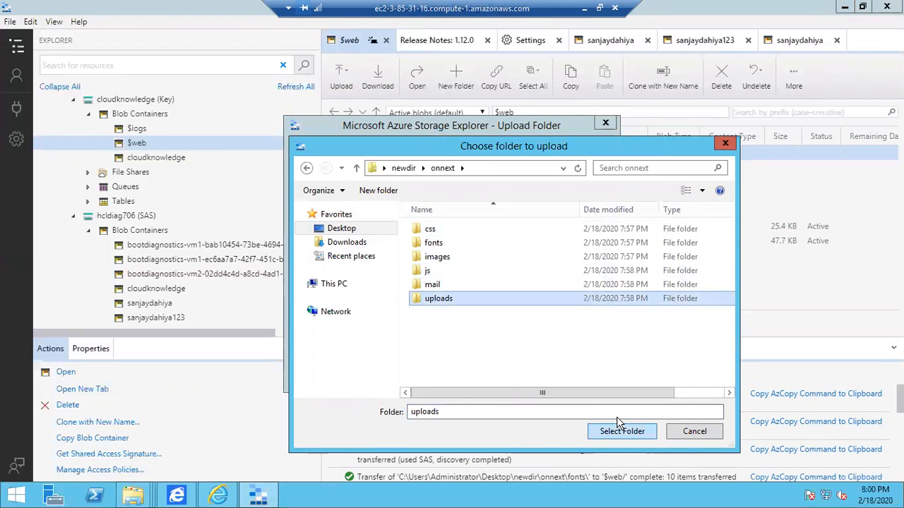
click(617, 431)
click(523, 365)
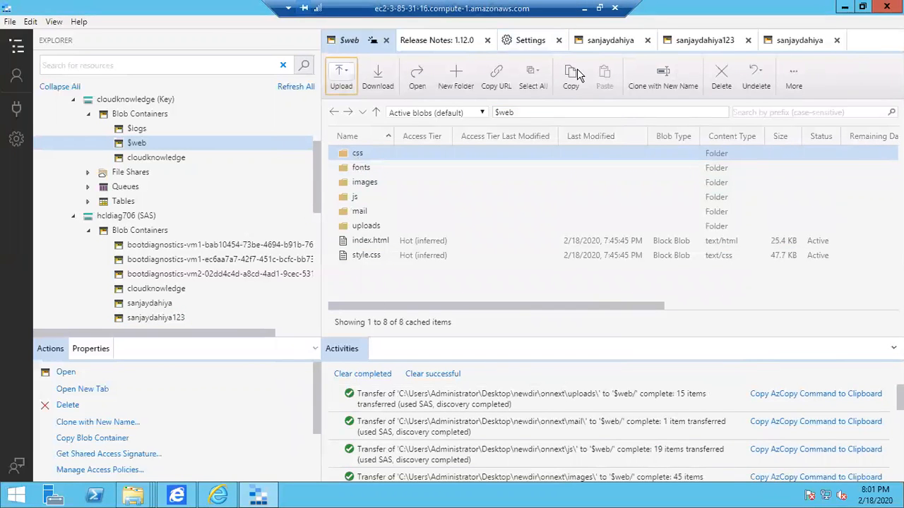
click(584, 8)
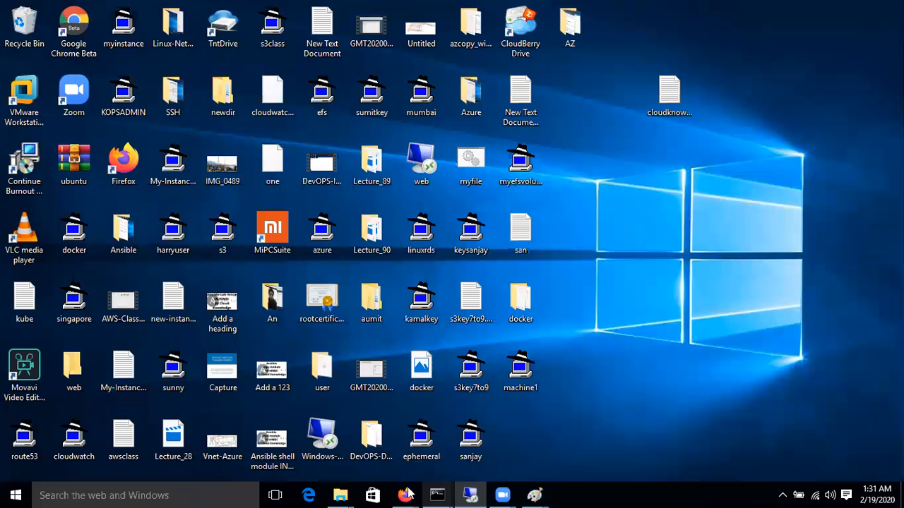
Step: Open the storage account's $web container in the Azure portal and refresh its blob list
mouse_move(404, 495)
click(339, 426)
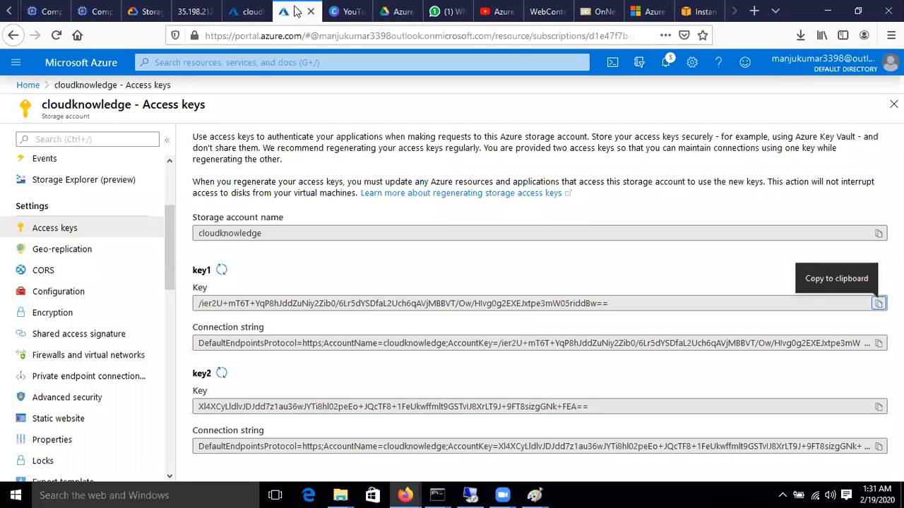
click(242, 12)
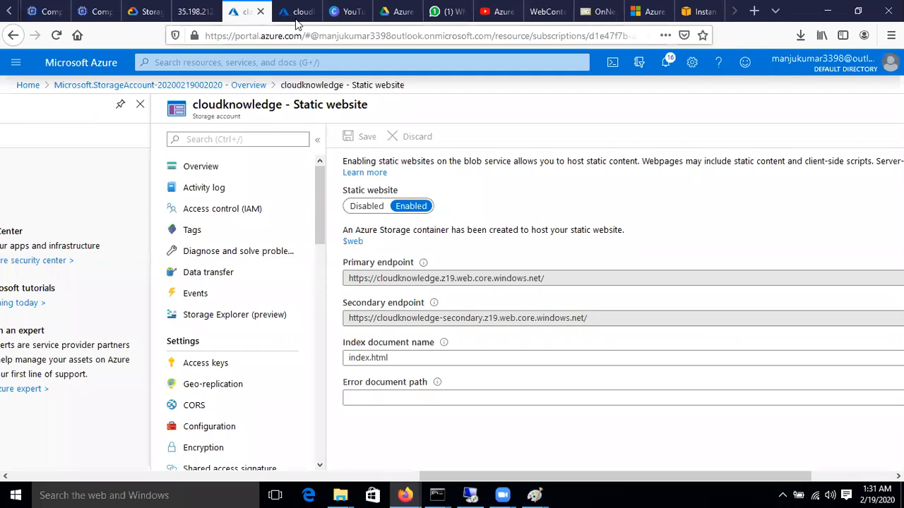
click(288, 12)
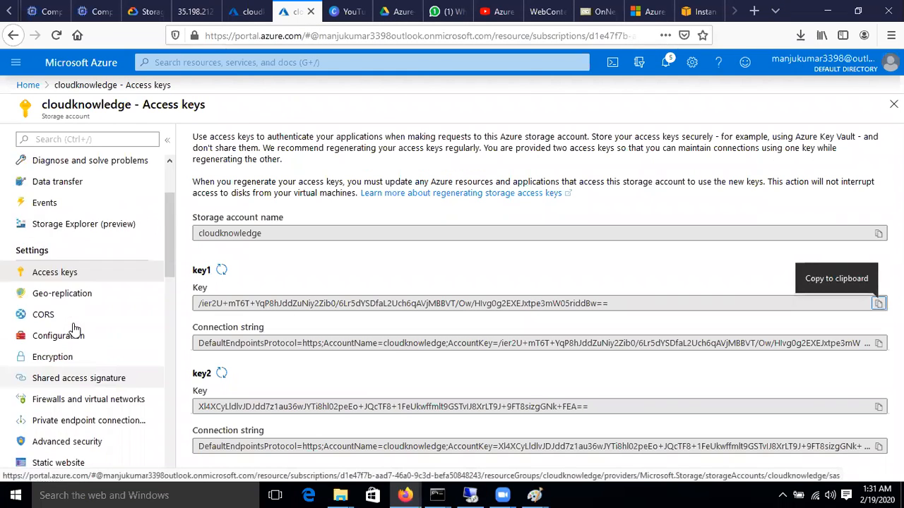
scroll(71, 332, down, 5)
click(96, 262)
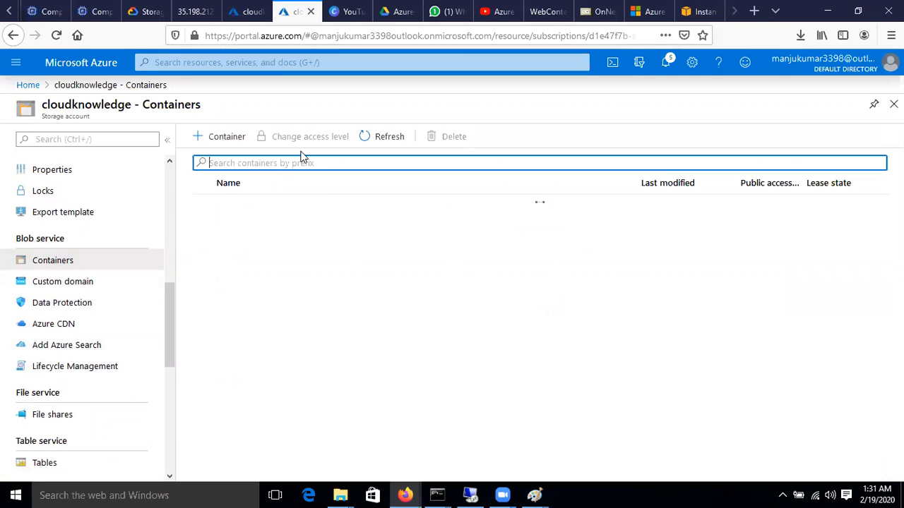
click(225, 206)
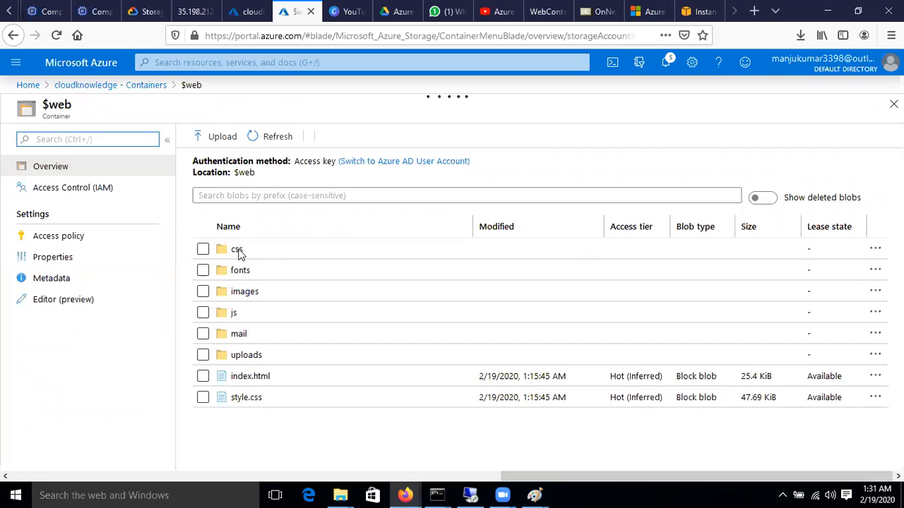
click(381, 141)
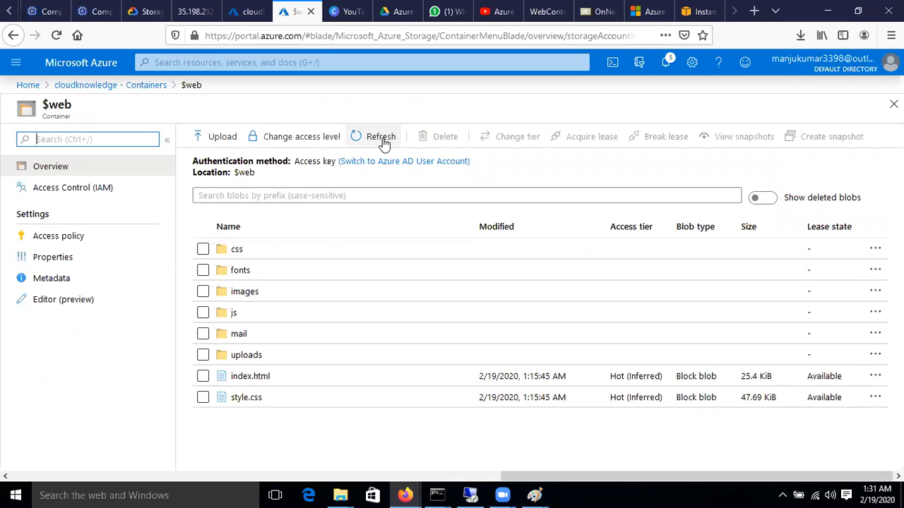
Step: Copy the Primary endpoint from the Static website page and switch to the AWS tab
click(256, 11)
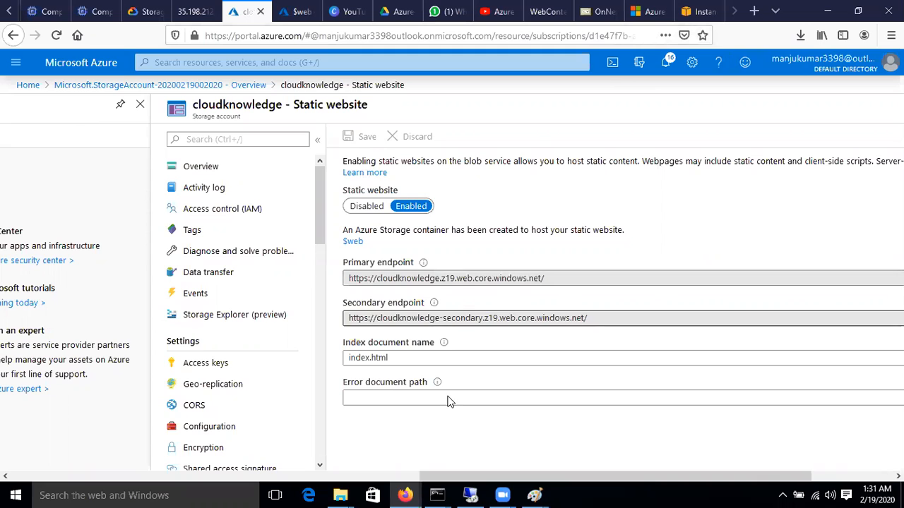
drag(442, 477, 523, 476)
click(878, 278)
click(699, 12)
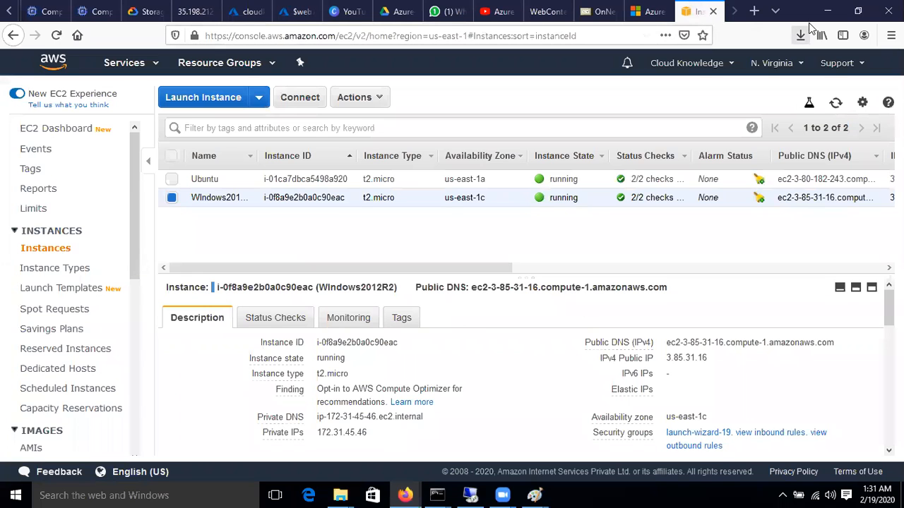
Step: Load cloudknowledge.z19.web.core.windows.net in a new tab and confirm the OnNext homepage appears
key(ctrl+t)
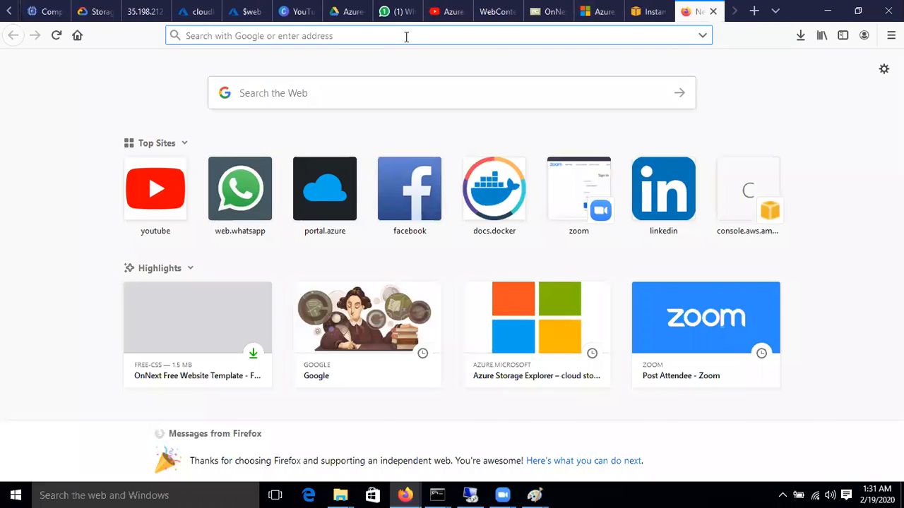
key(ctrl+v)
key(Return)
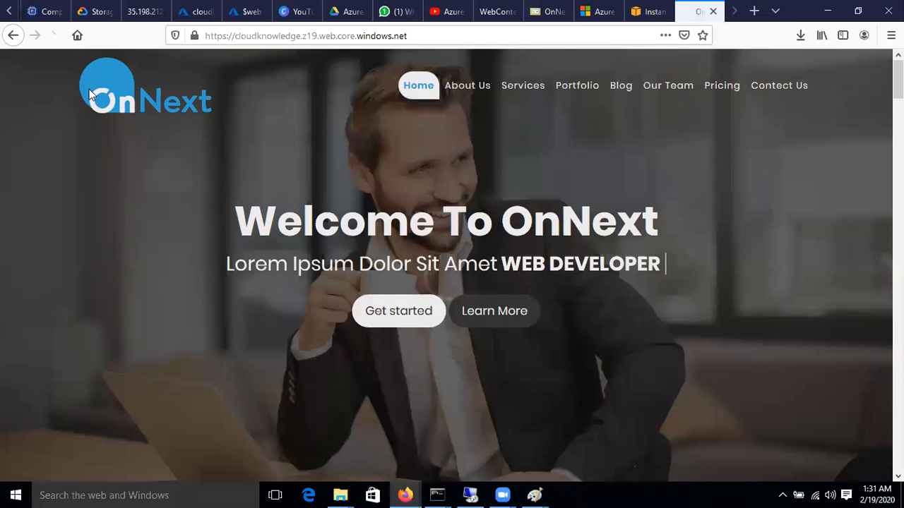
click(438, 36)
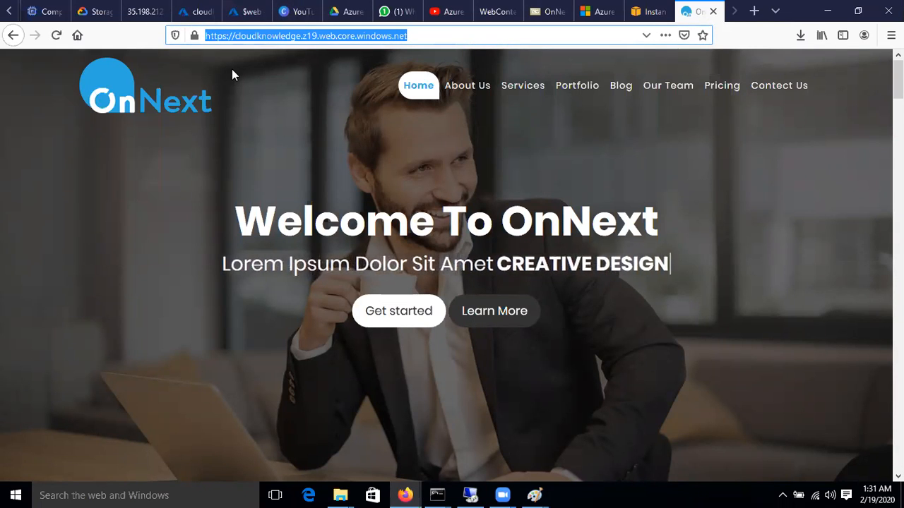
click(412, 36)
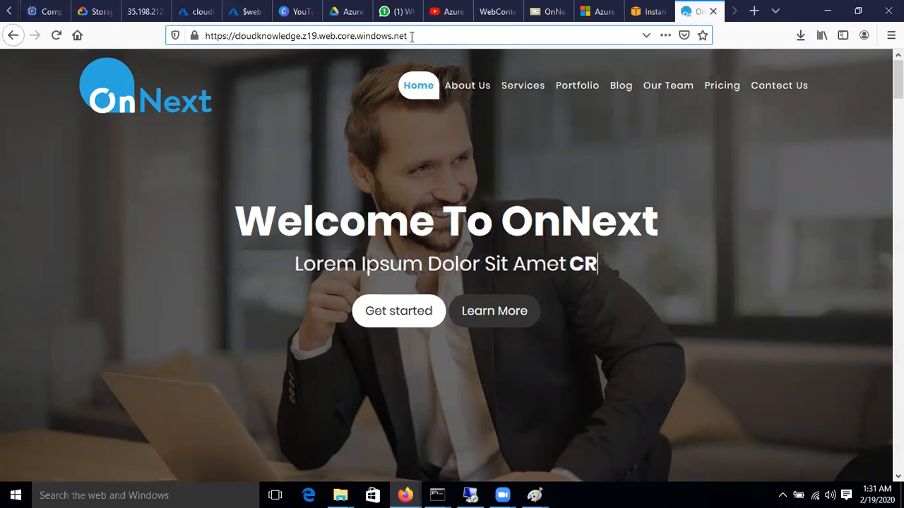
drag(412, 36, 197, 37)
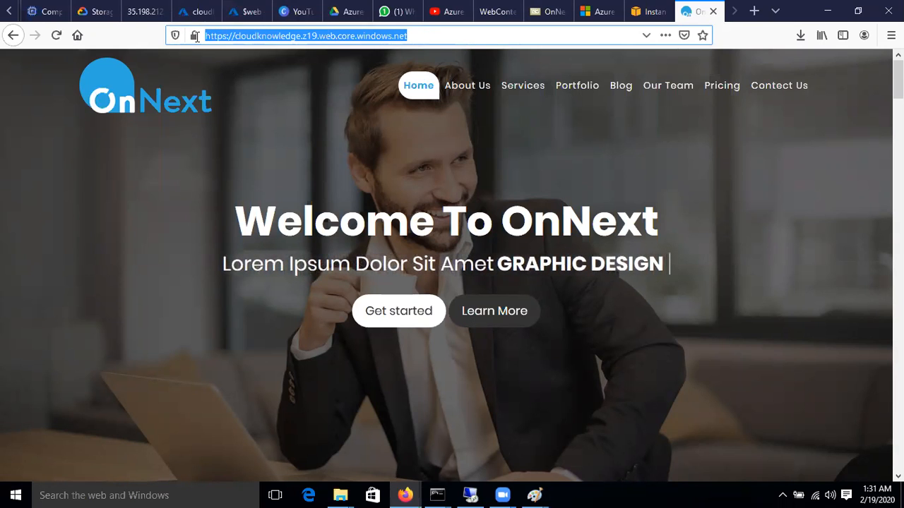
click(436, 35)
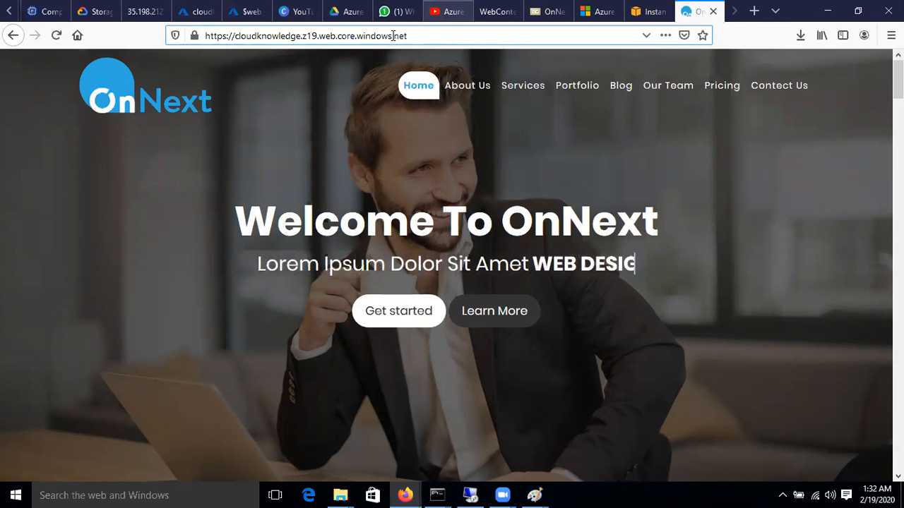
click(498, 12)
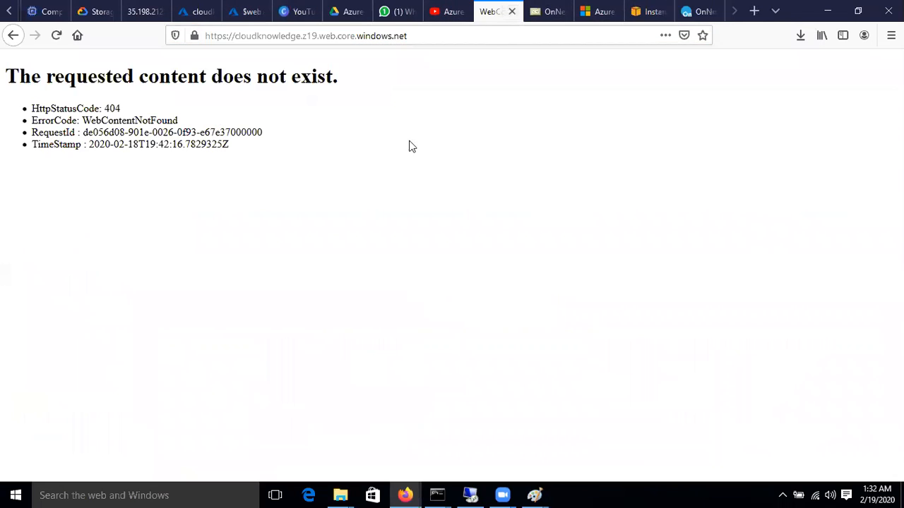
Step: Download the Runner Onepage template zip from Free CSS and show it in its folder
click(543, 12)
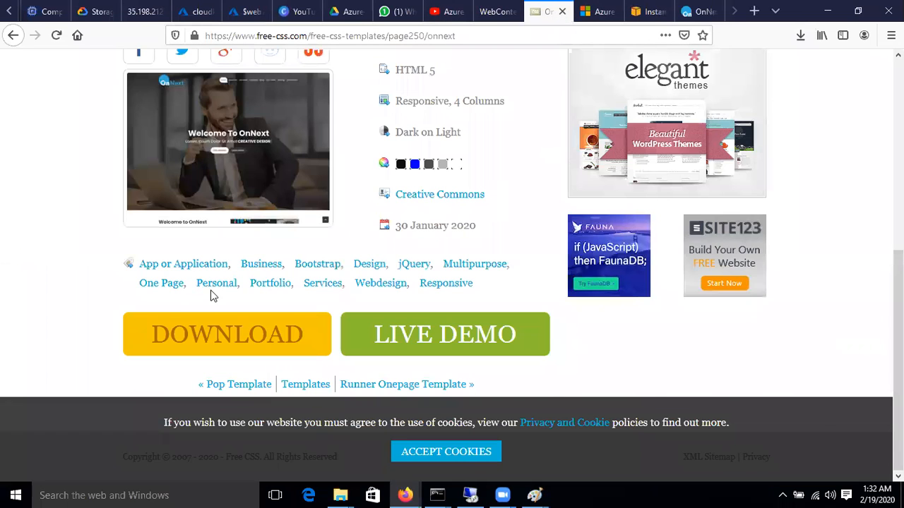
click(9, 35)
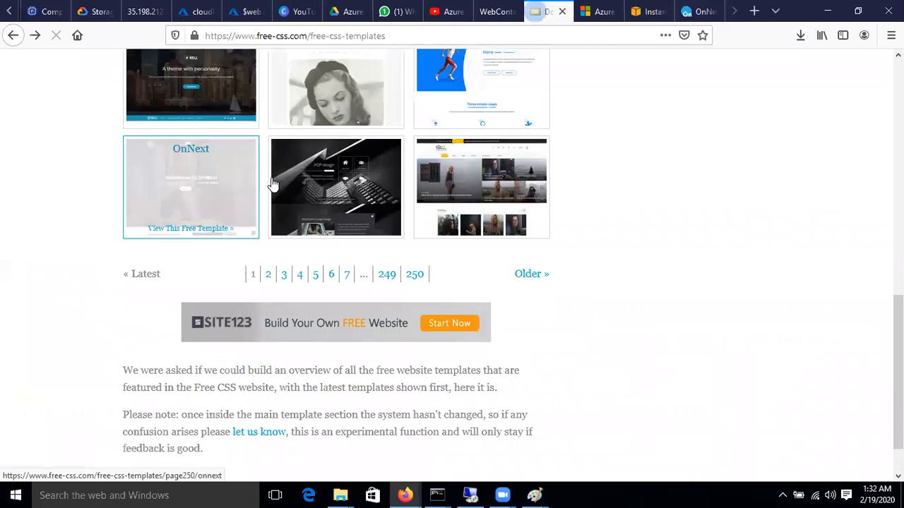
scroll(413, 240, down, 3)
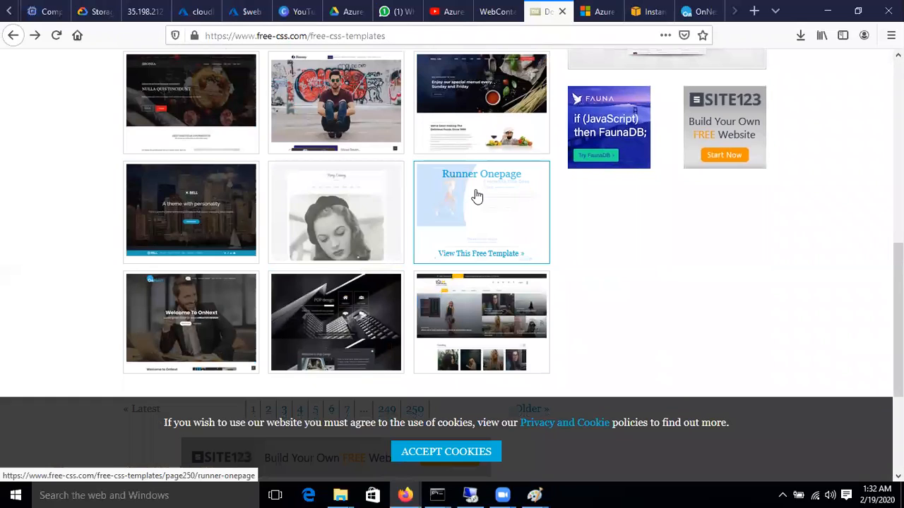
click(477, 196)
scroll(217, 315, down, 7)
click(217, 337)
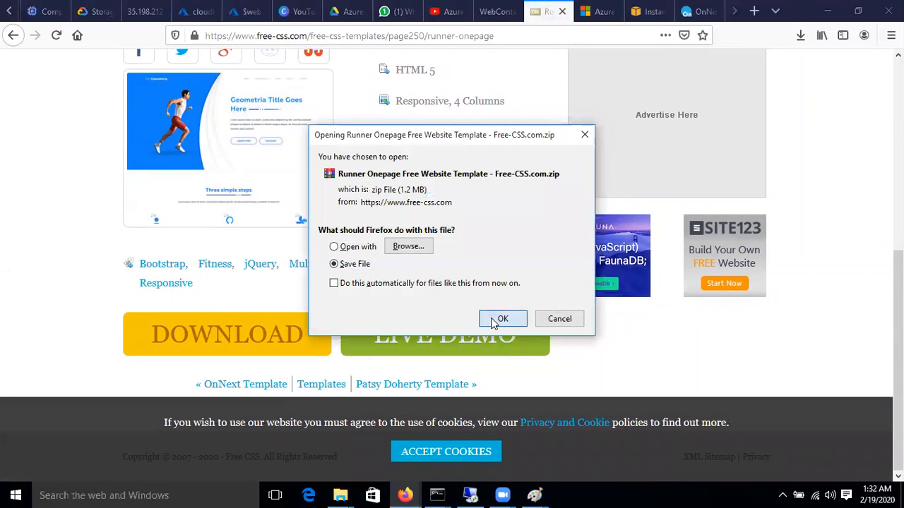
click(497, 319)
click(801, 34)
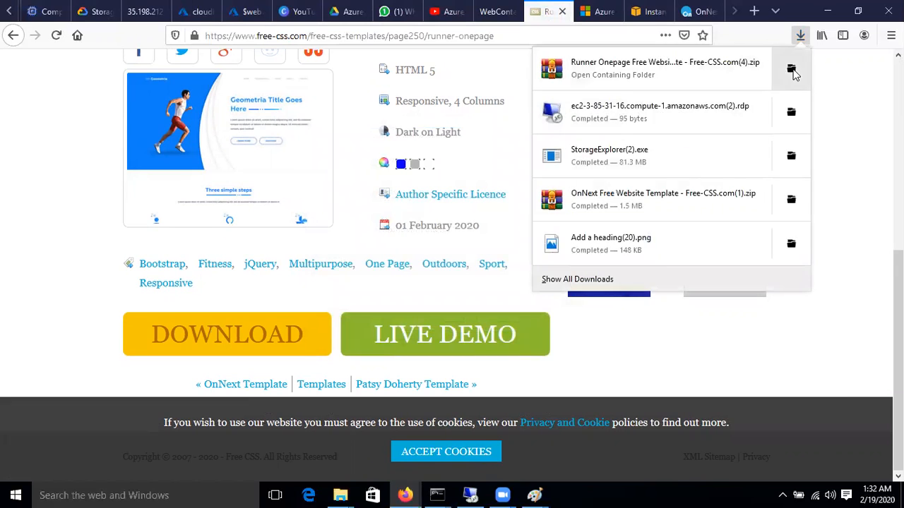
click(791, 71)
Step: Extract the Runner Onepage zip into the Desktop newdir folder
right_click(266, 149)
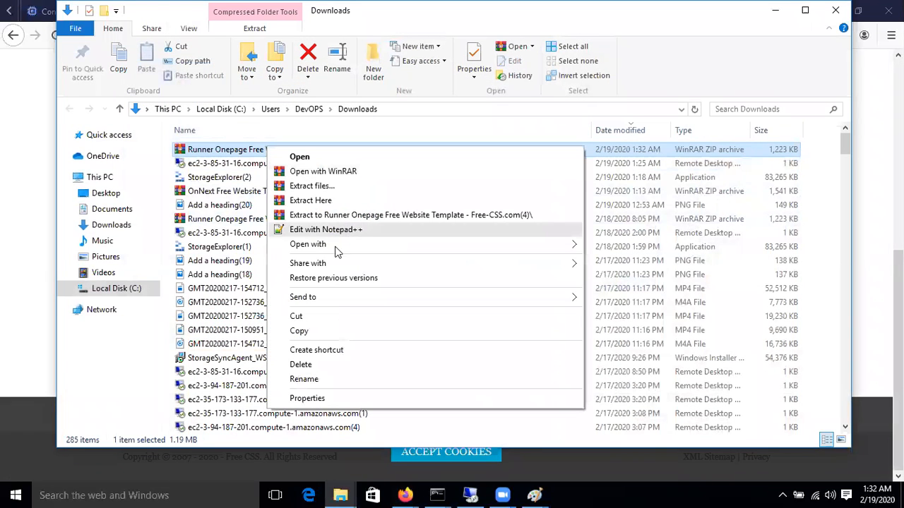
click(313, 187)
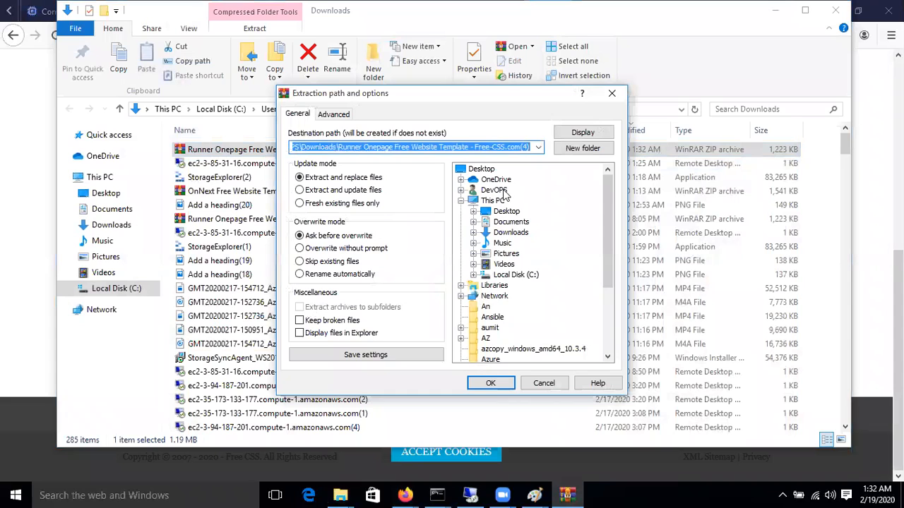
scroll(508, 283, down, 4)
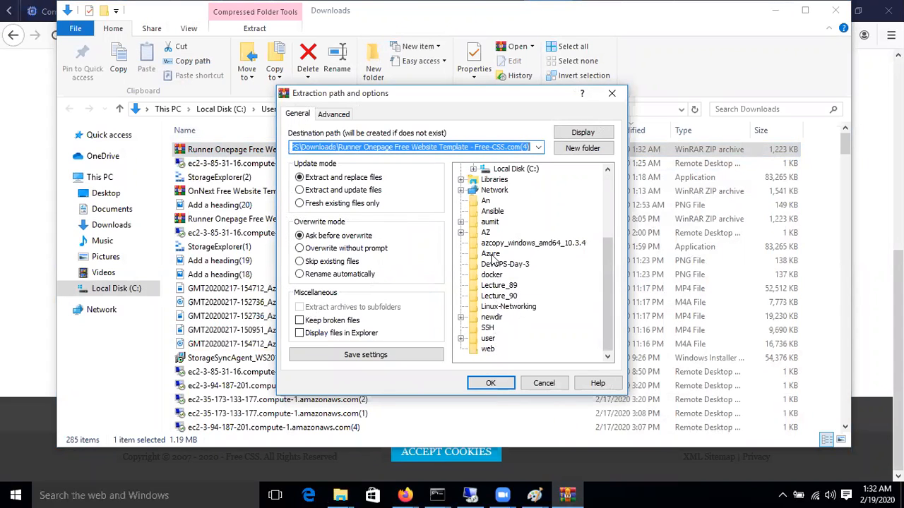
click(491, 318)
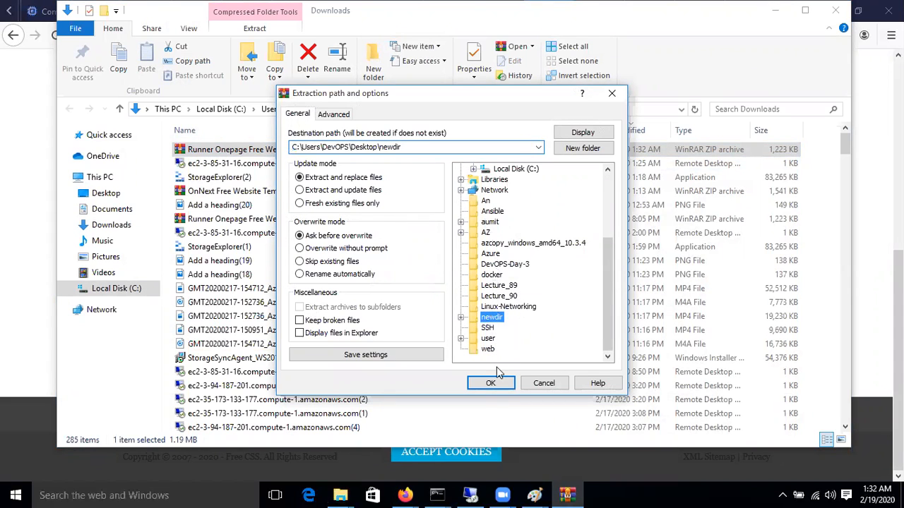
click(491, 382)
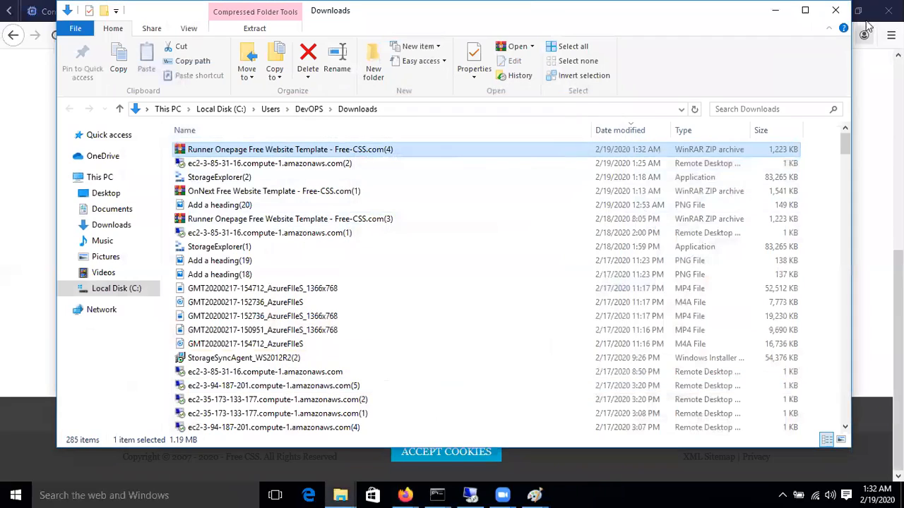
Step: Copy the runner-onepage-html folder from newdir and switch to the remote server session
click(774, 10)
click(815, 11)
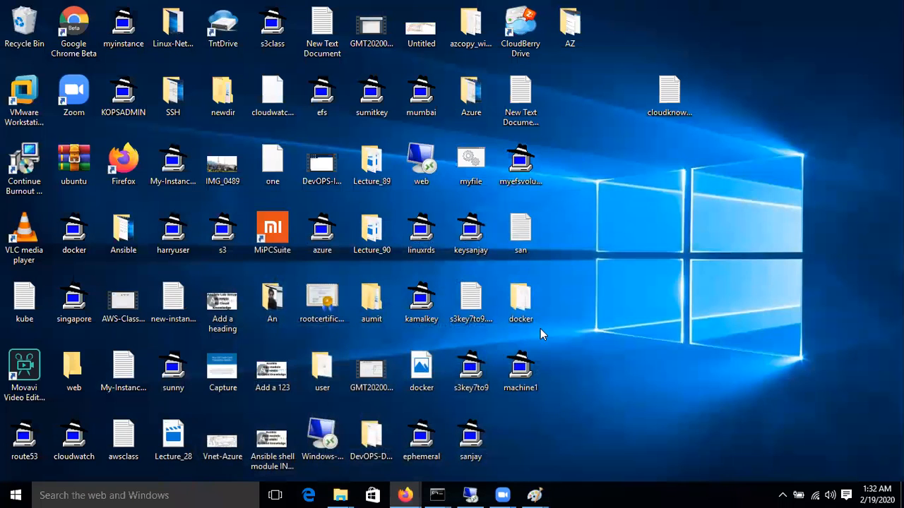
double_click(225, 102)
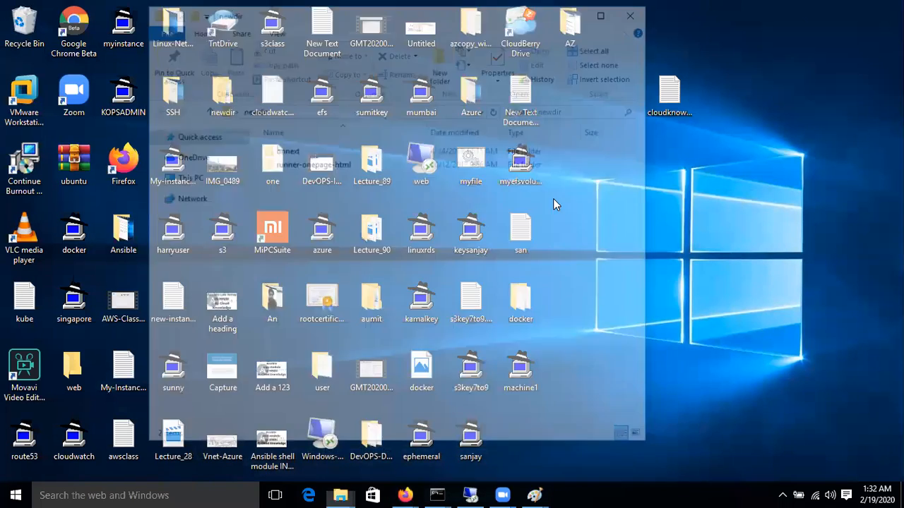
double_click(316, 166)
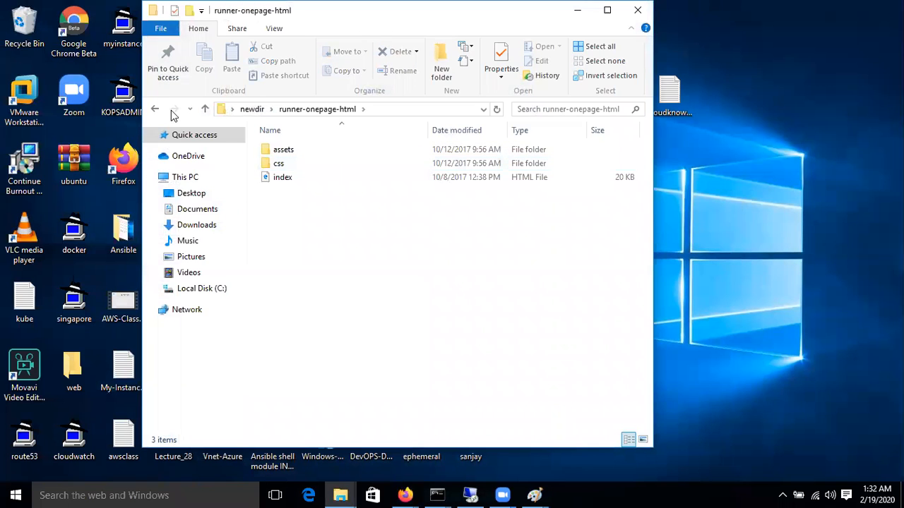
click(155, 108)
right_click(346, 165)
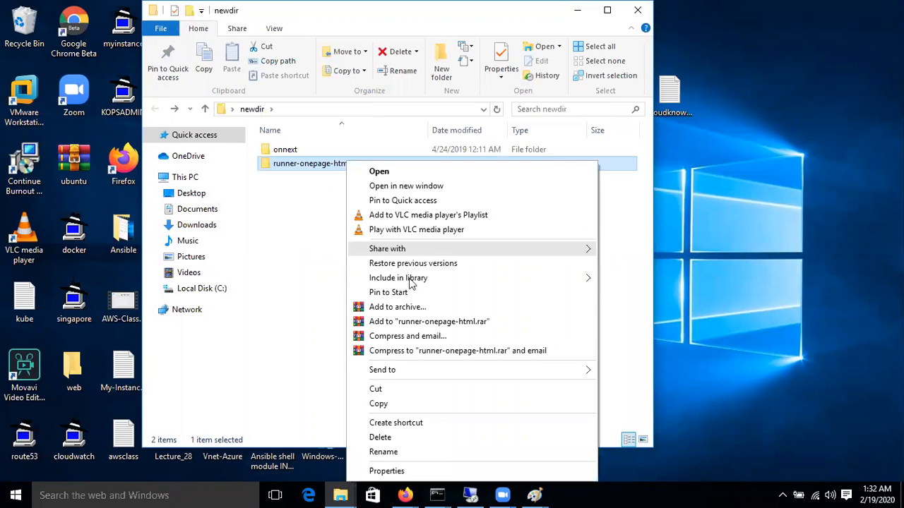
click(394, 409)
click(470, 495)
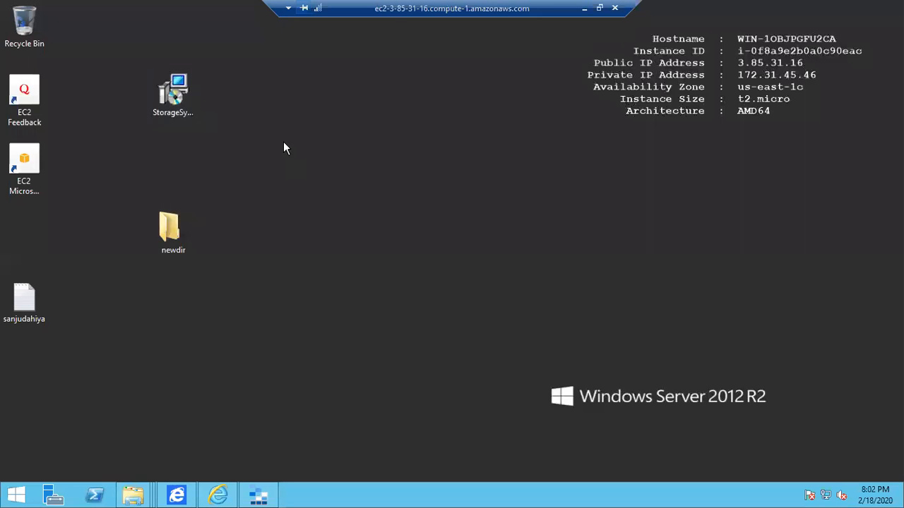
Step: Paste runner-onepage-html onto the server desktop and restore Azure Storage Explorer
right_click(319, 227)
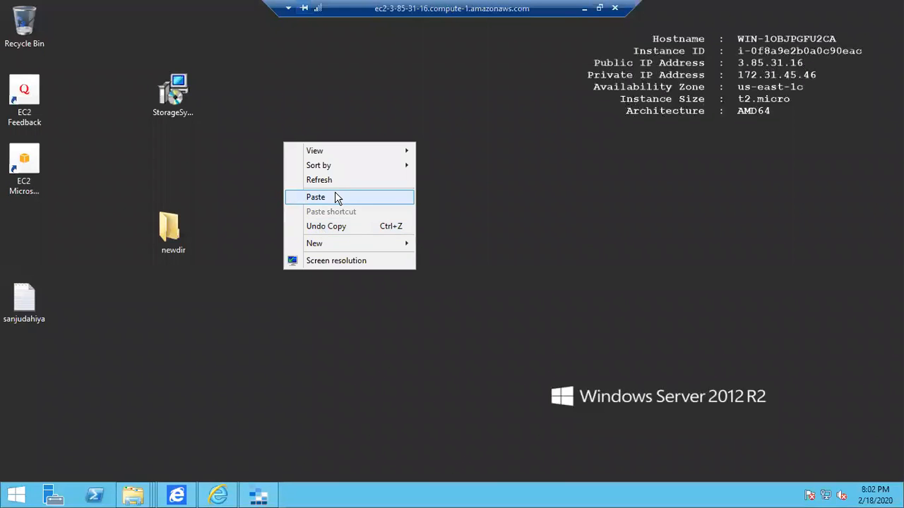
click(339, 197)
click(259, 498)
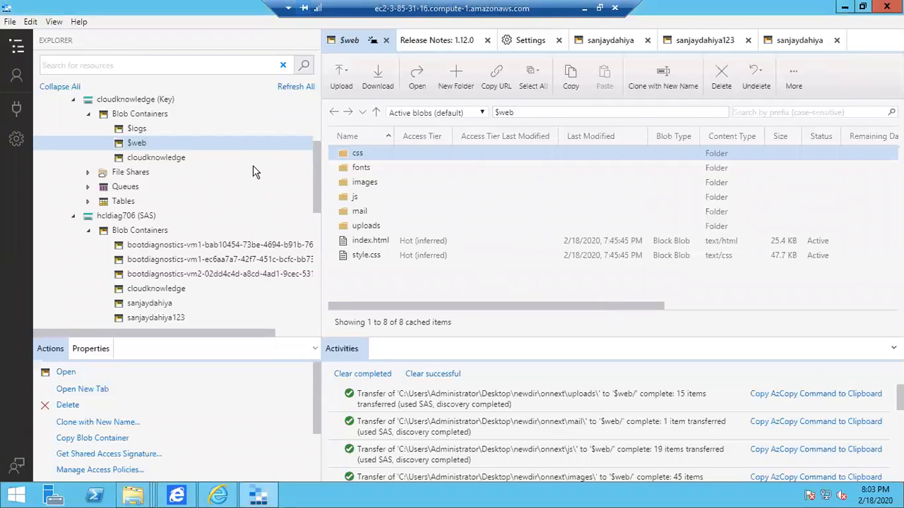
Step: Delete the old css and fonts folders from $web
click(358, 151)
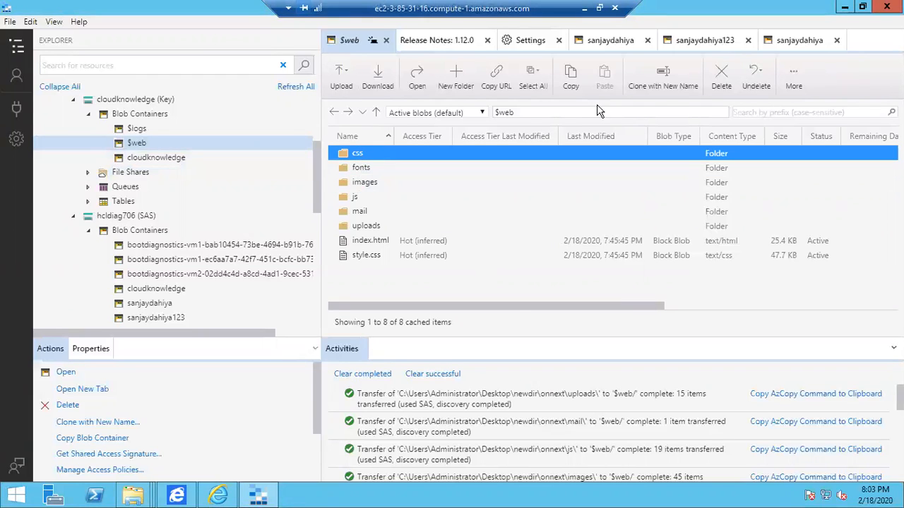
click(720, 81)
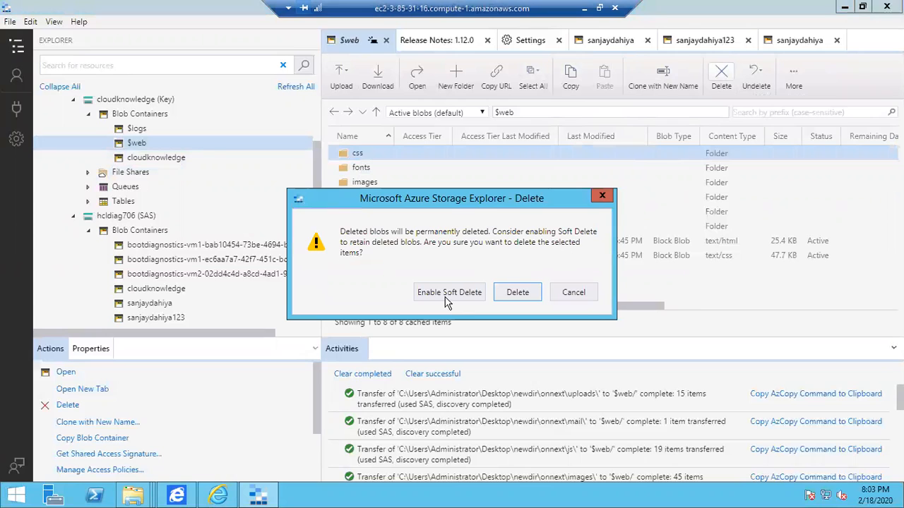
click(526, 292)
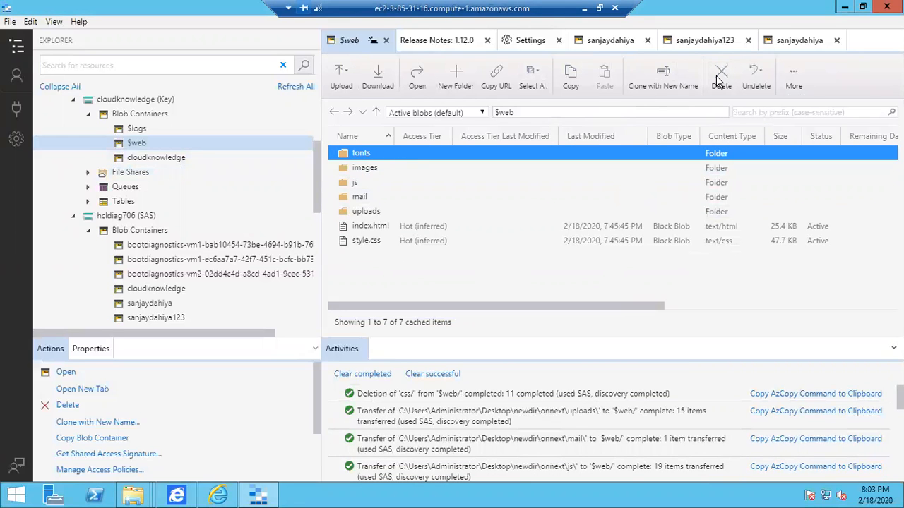
ctrl+click(635, 181)
key(Delete)
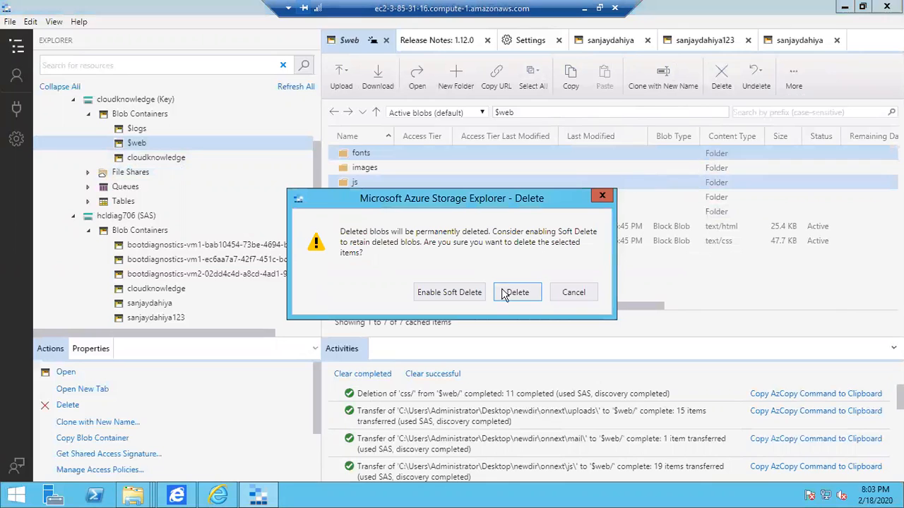
key(Escape)
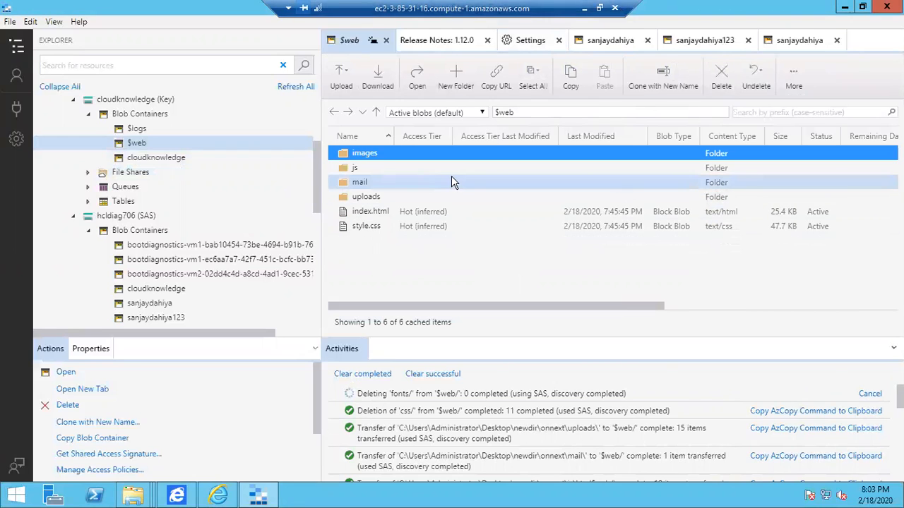
Step: Delete images, js, mail, uploads, index.html and style.css from $web
ctrl+click(354, 172)
ctrl+click(359, 182)
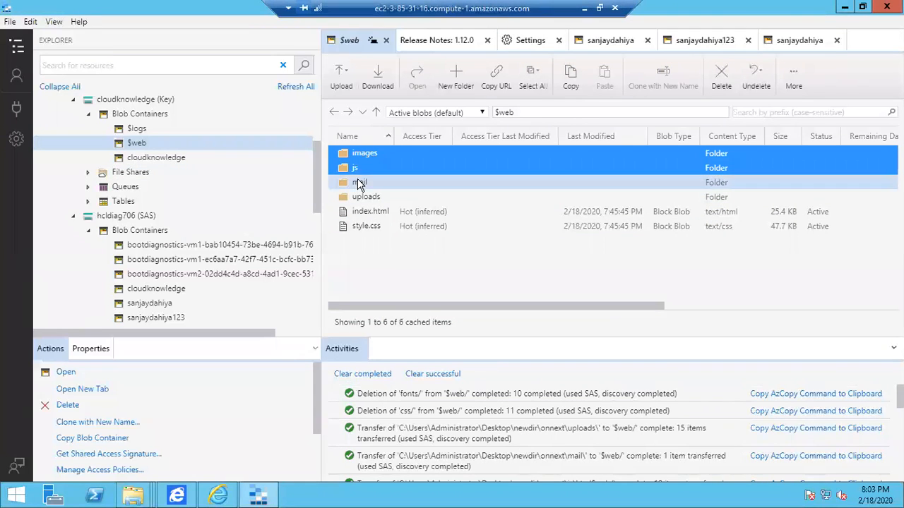
ctrl+click(365, 197)
ctrl+click(370, 212)
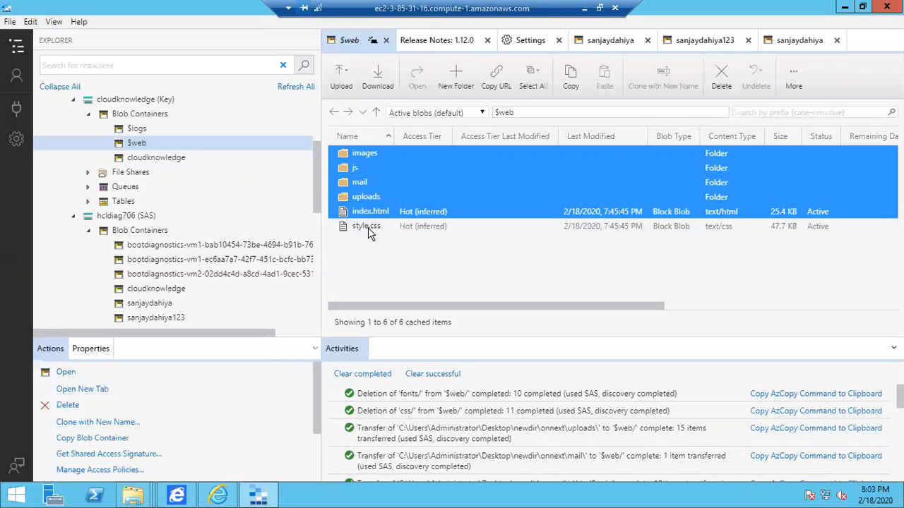
ctrl+click(368, 227)
click(720, 76)
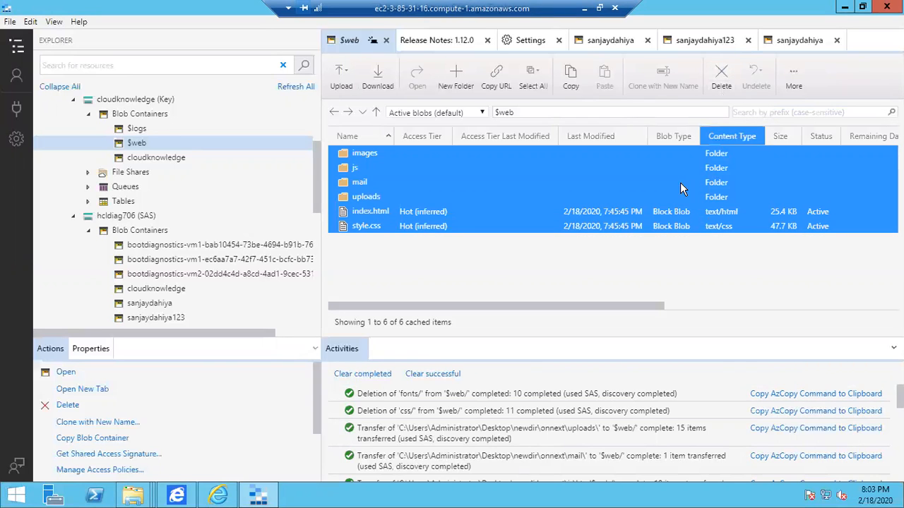
click(517, 292)
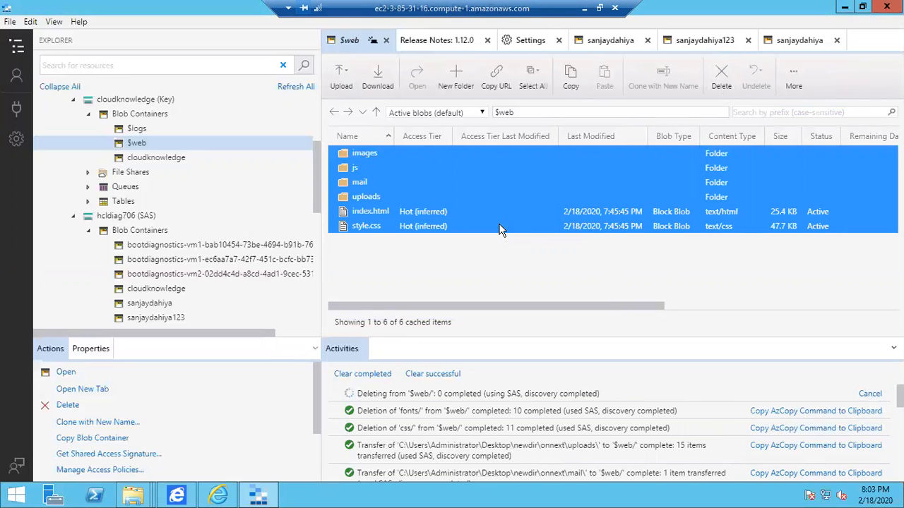
Step: Upload the Desktop's runner-onepage-html folder into $web, 62 items in all
click(346, 77)
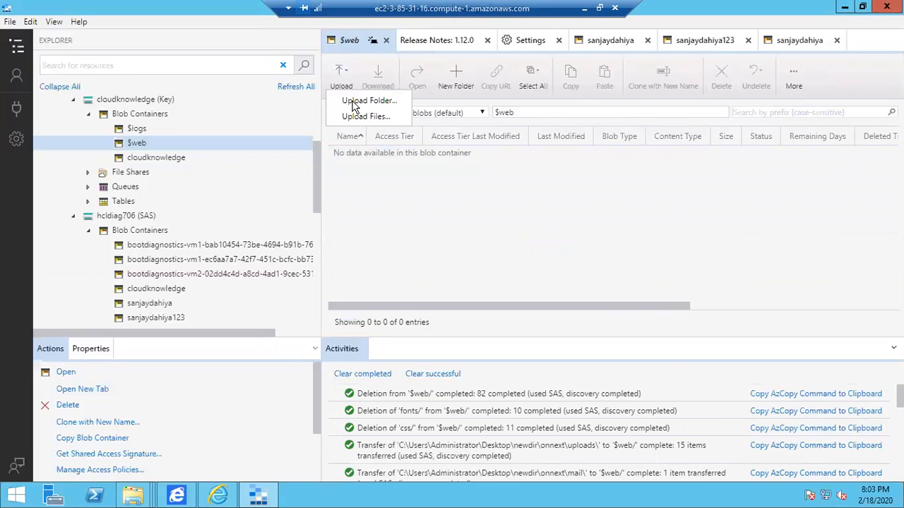
click(407, 206)
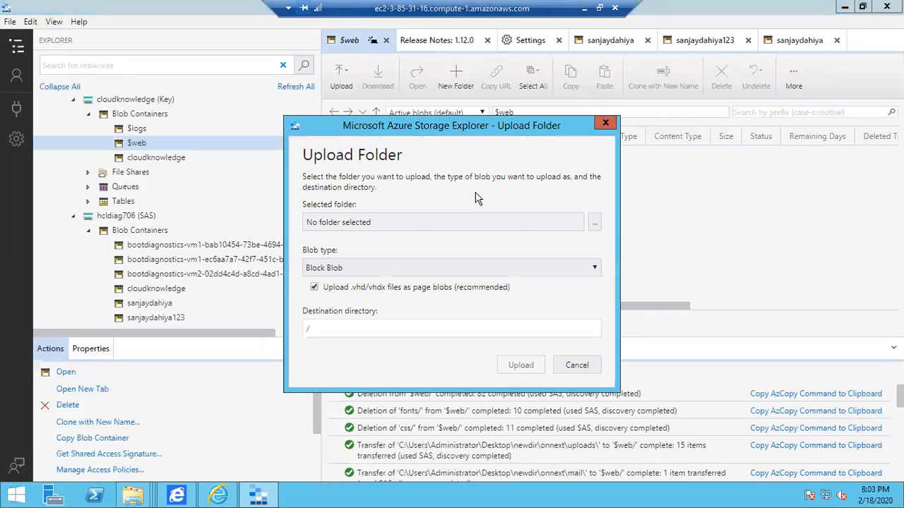
click(594, 222)
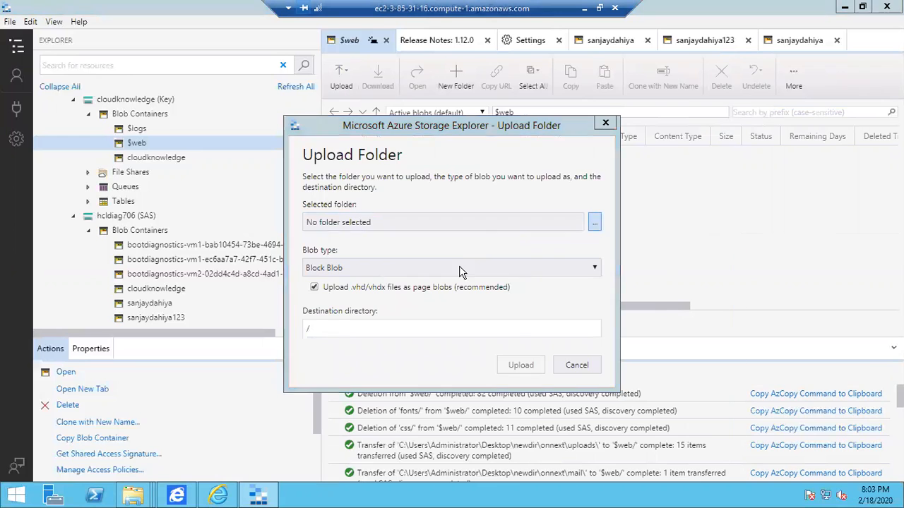
click(343, 231)
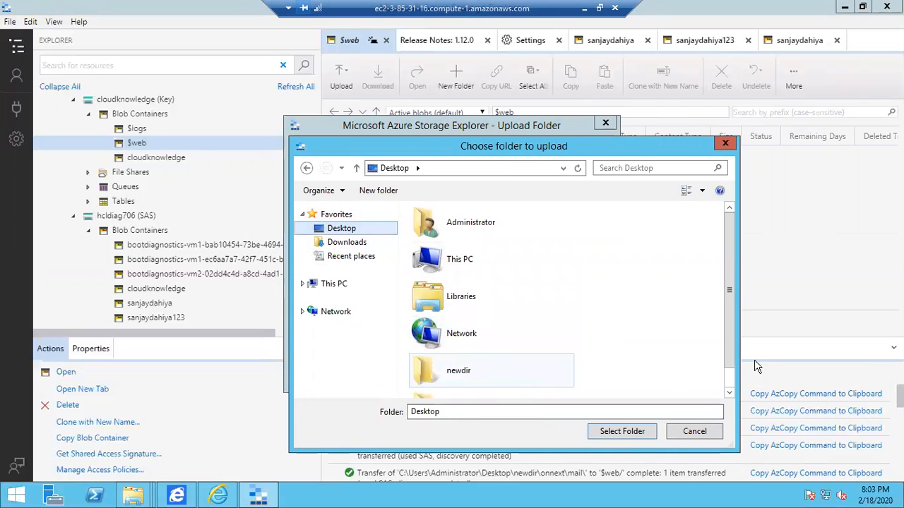
scroll(730, 303, down, 2)
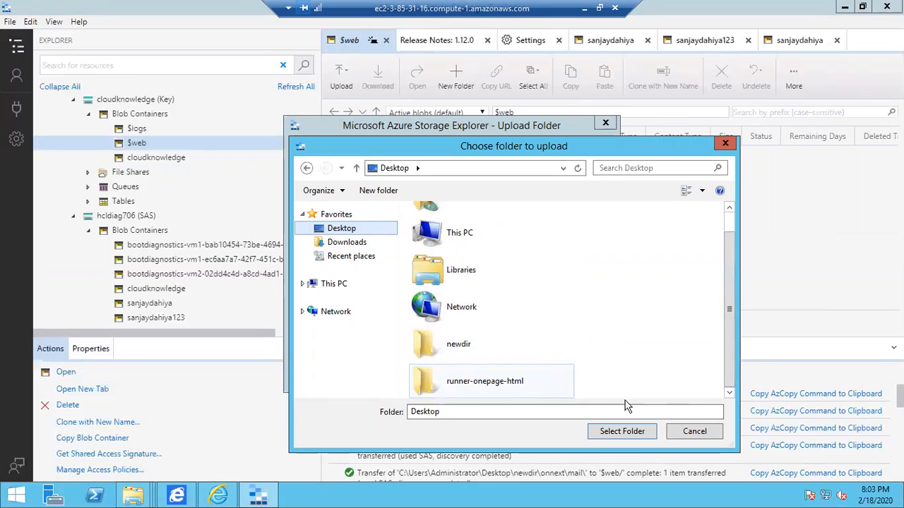
click(485, 381)
click(622, 432)
click(526, 364)
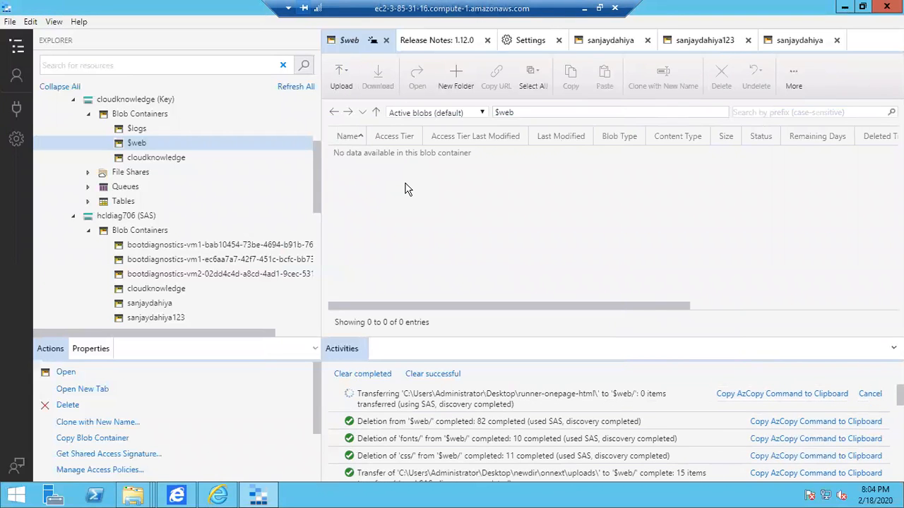
Step: Reload the cloudknowledge site in Firefox, which returns a 404 content-not-found page
click(584, 8)
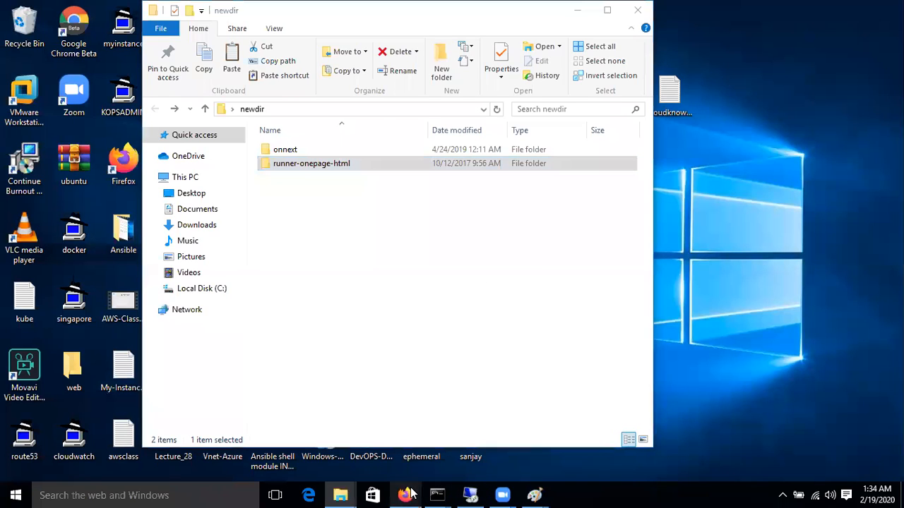
mouse_move(405, 494)
click(366, 458)
click(699, 11)
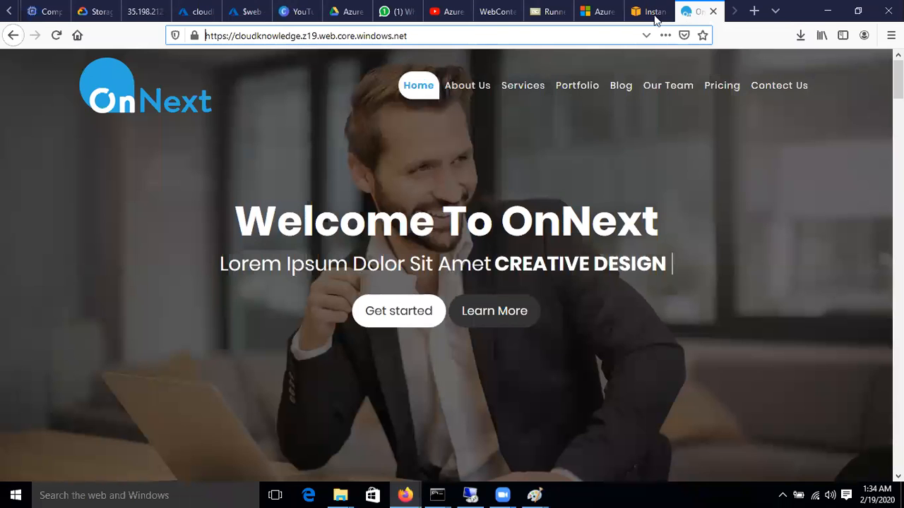
click(55, 35)
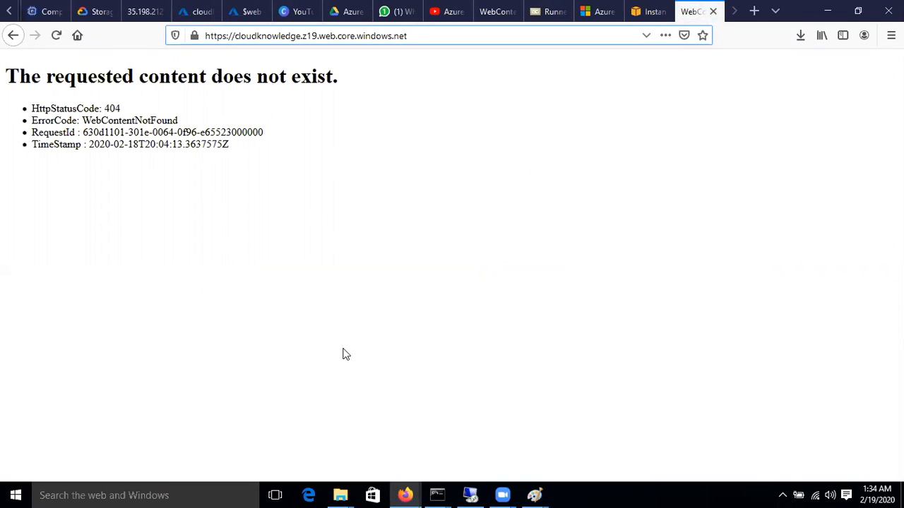
click(470, 495)
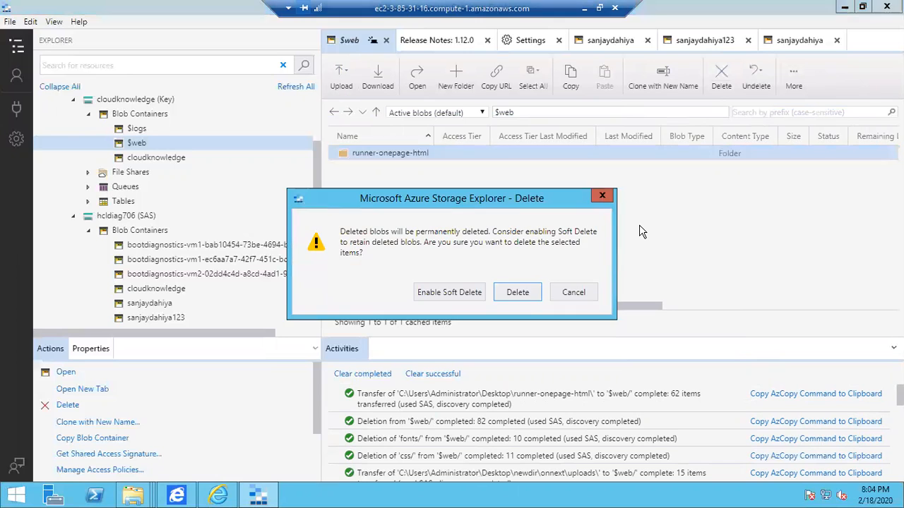
Step: Delete runner-onepage-html (62 items) from $web and upload its assets folder to the $web root
click(515, 292)
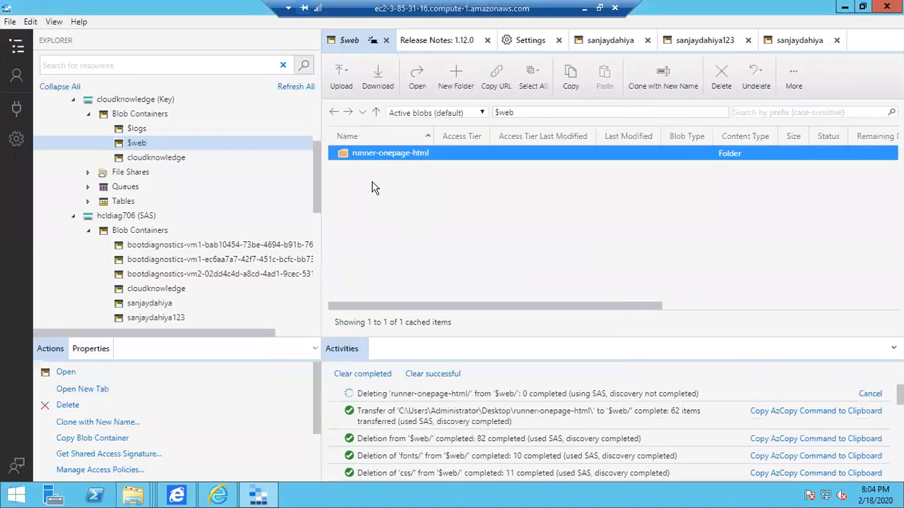
click(343, 76)
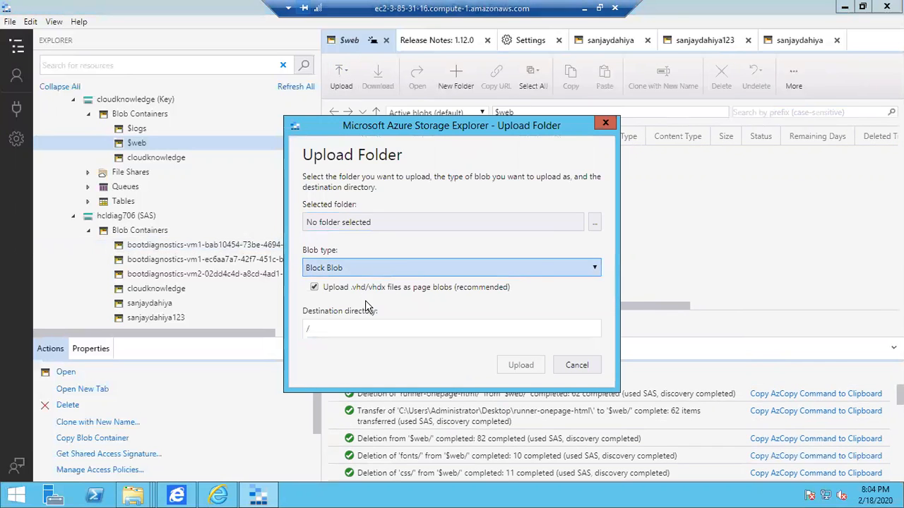
click(595, 221)
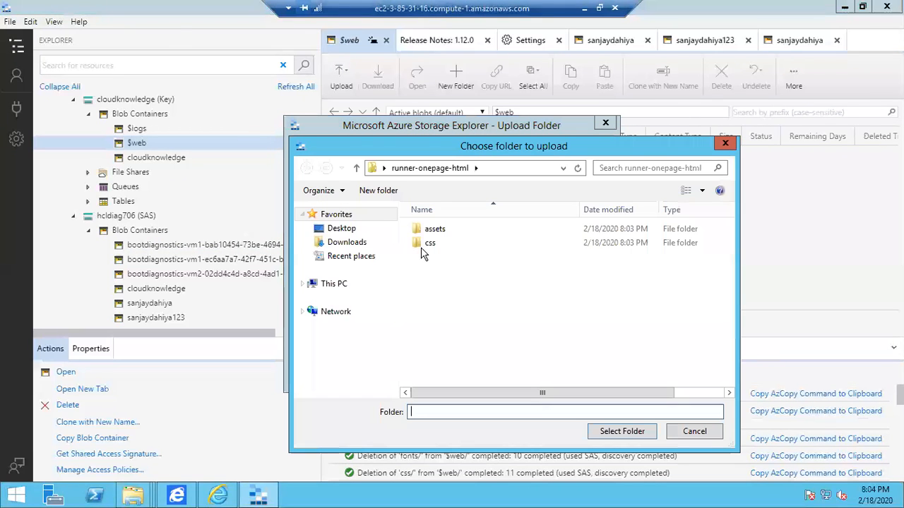
click(350, 229)
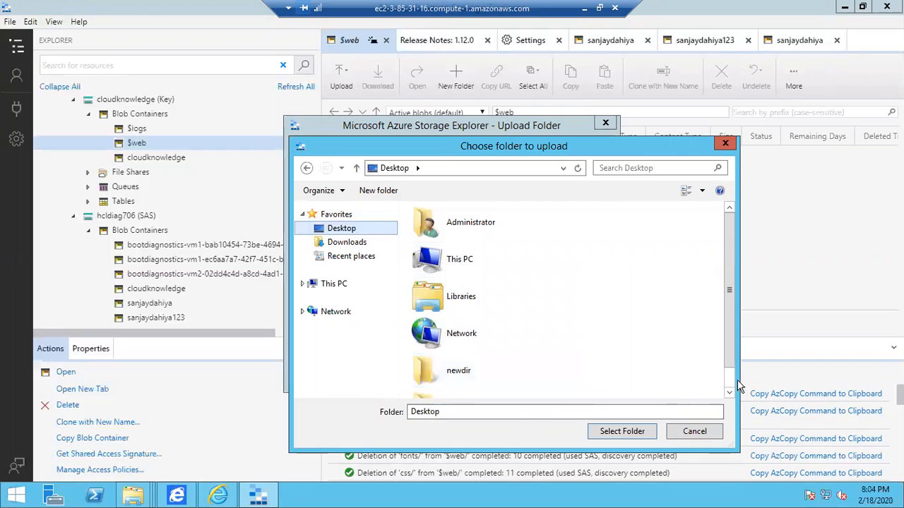
scroll(728, 380, down, 2)
double_click(490, 377)
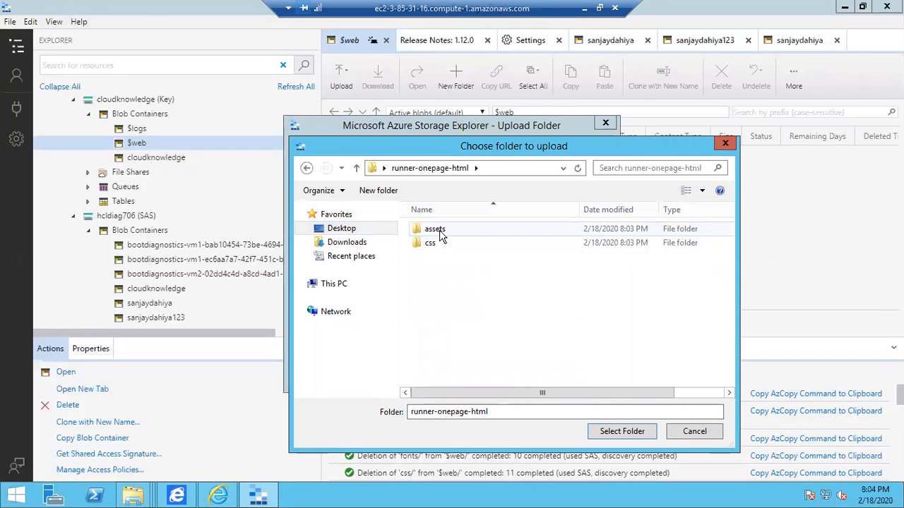
click(438, 234)
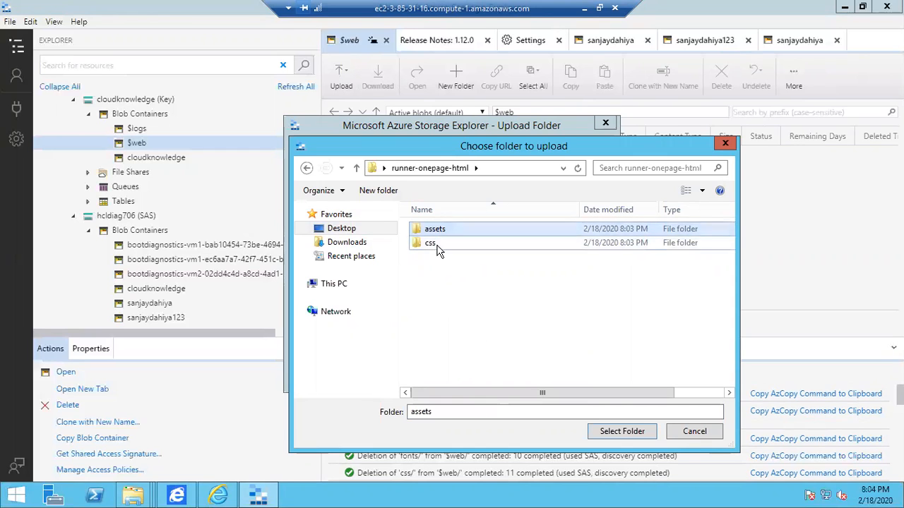
click(437, 247)
click(446, 234)
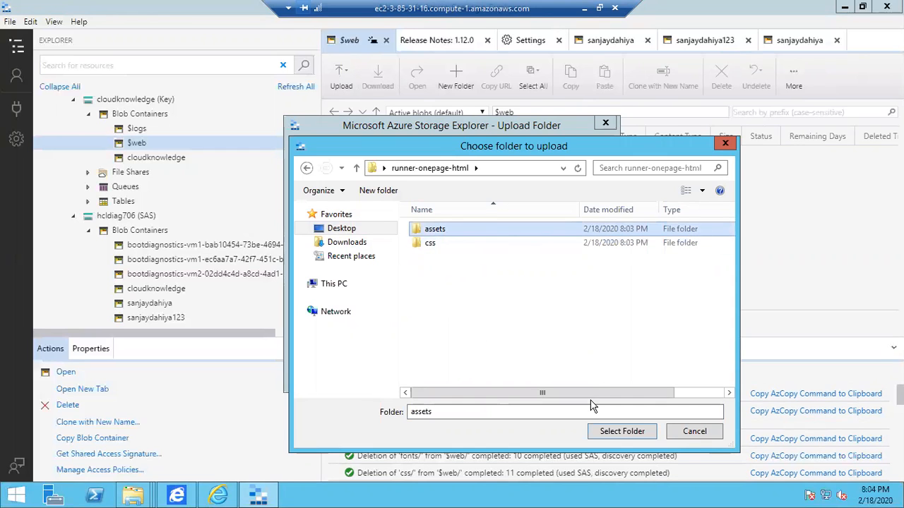
click(610, 431)
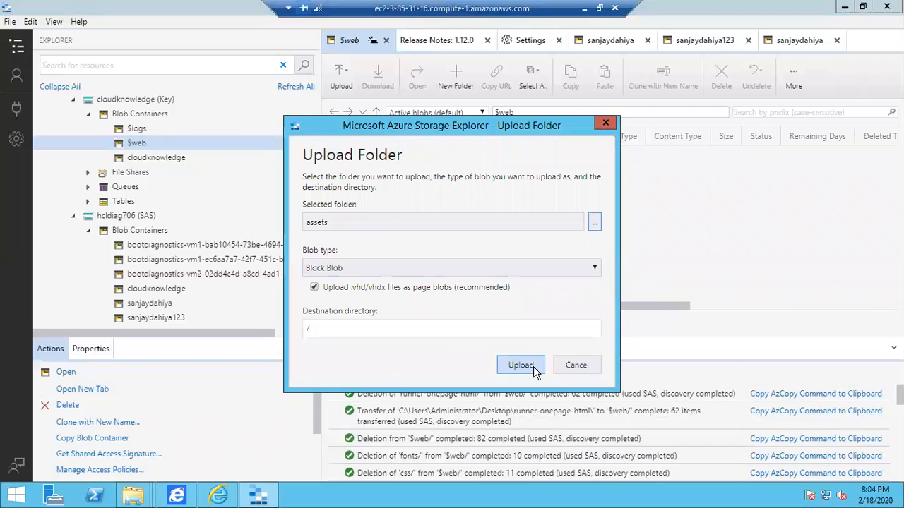
click(523, 308)
click(344, 76)
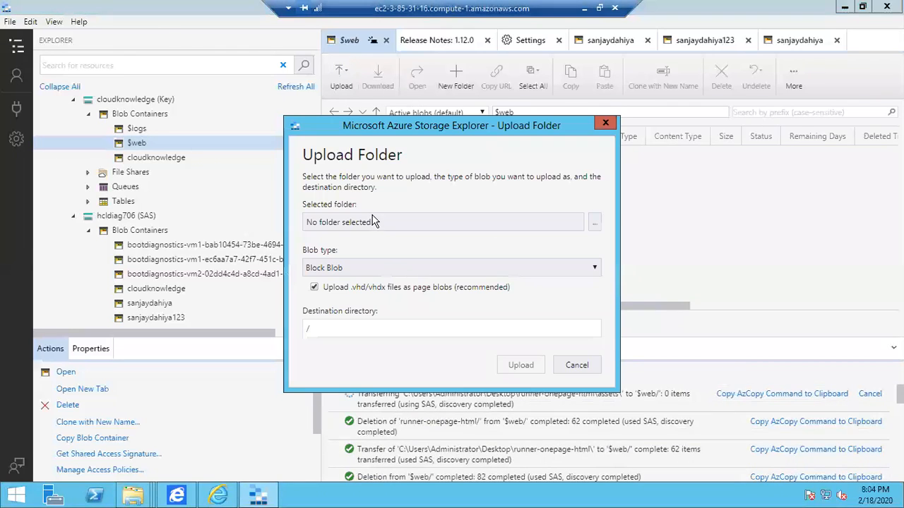
Step: Upload the runner-onepage-html\assets folder into $web
click(594, 223)
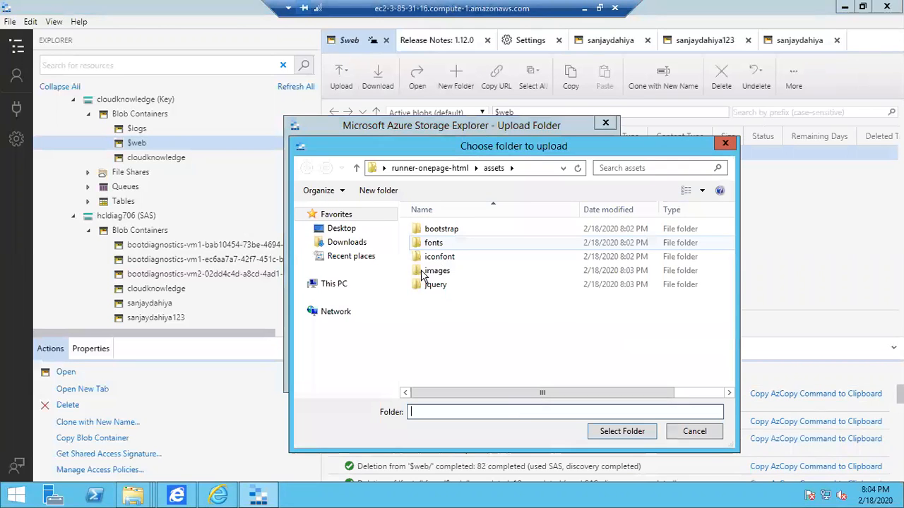
click(349, 228)
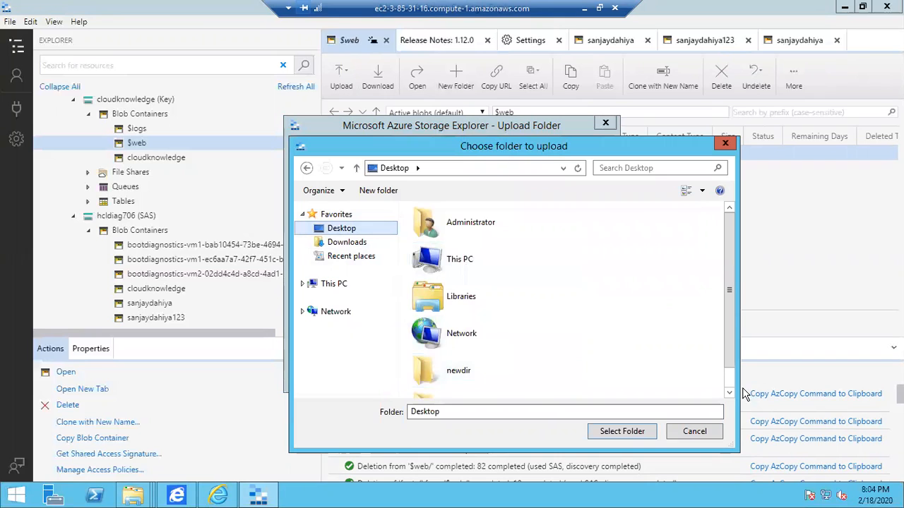
scroll(730, 382, down, 1)
double_click(521, 388)
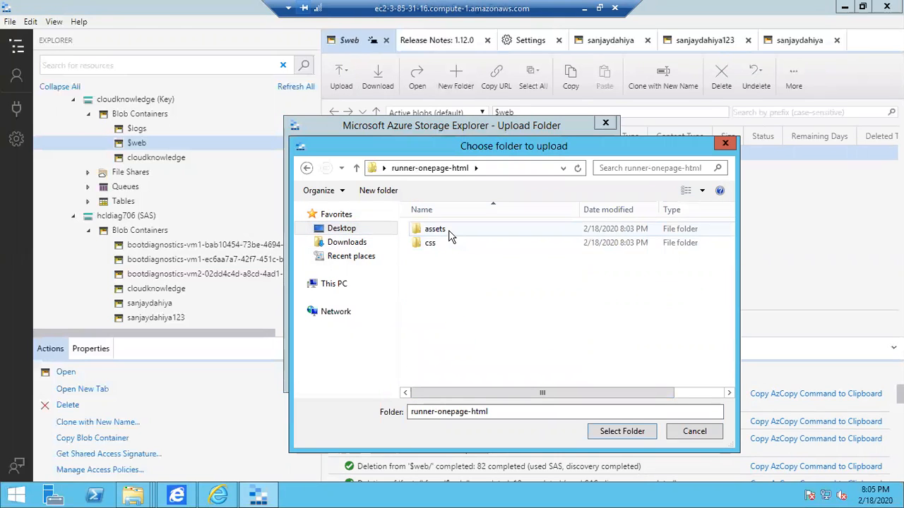
double_click(449, 236)
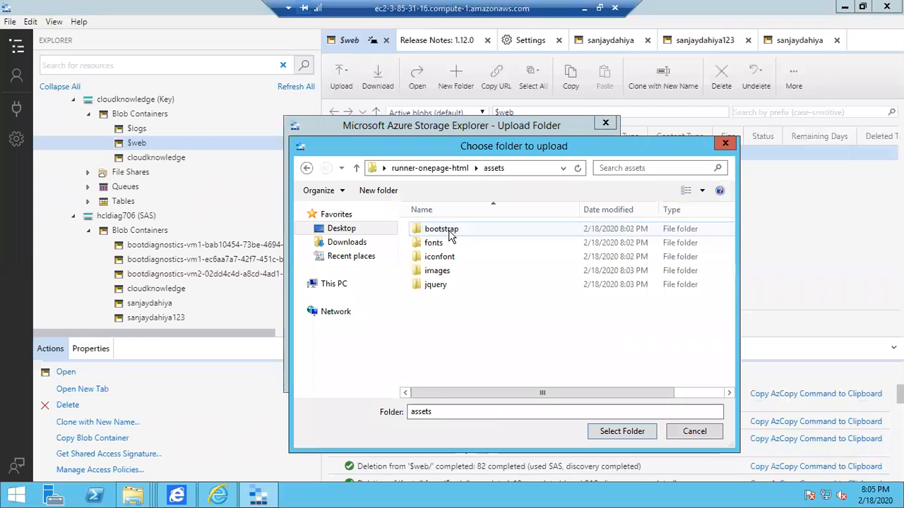
click(307, 168)
click(448, 227)
key(Escape)
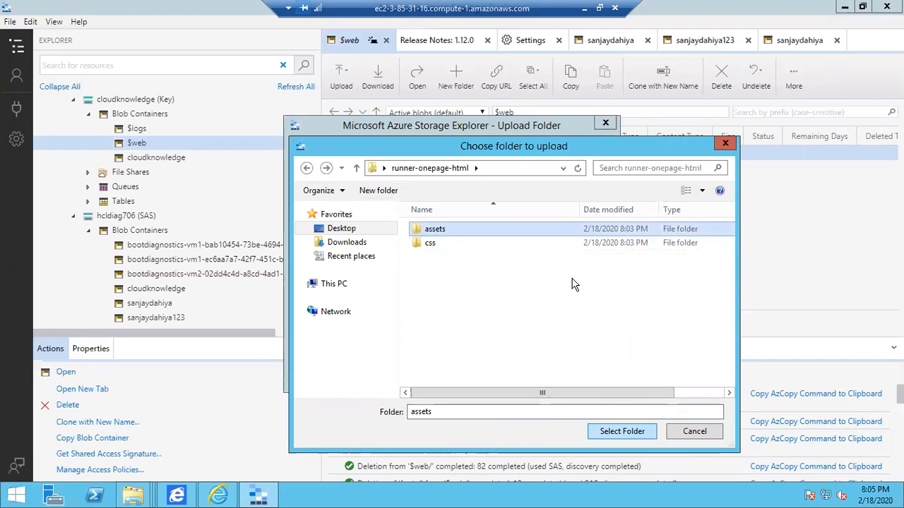
click(612, 427)
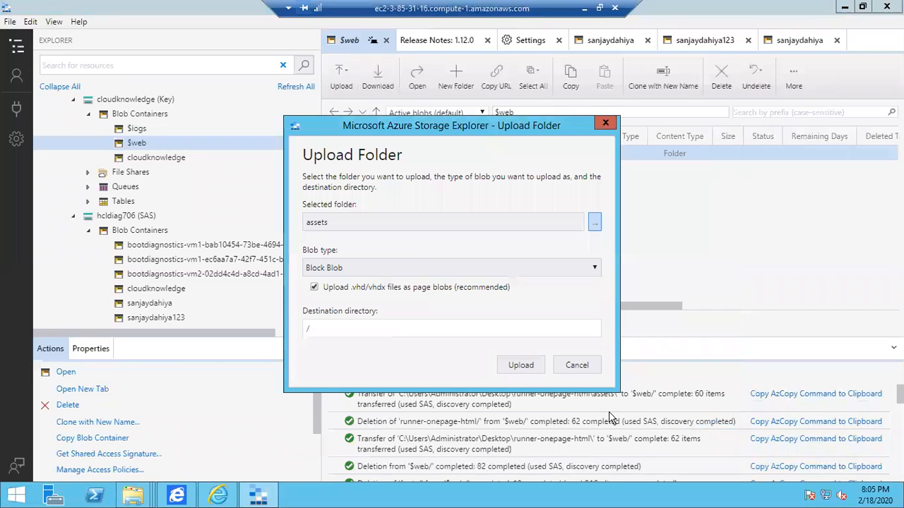
click(520, 368)
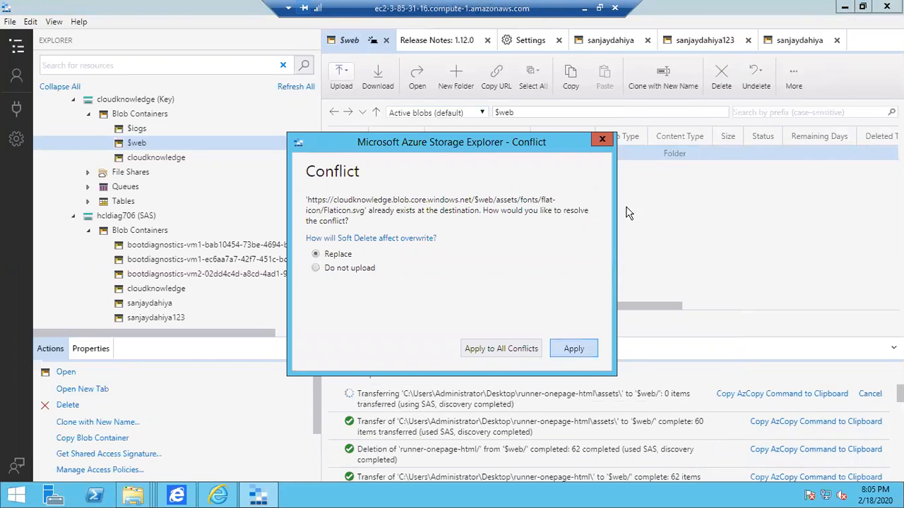
Step: Resolve the file conflicts, starting with Flaticon.svg, by replacing all existing files
click(602, 142)
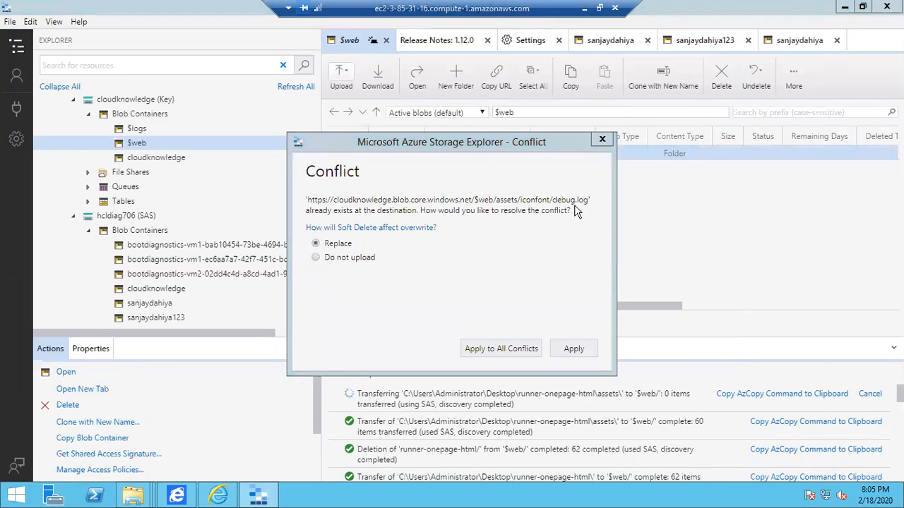
click(600, 141)
click(341, 77)
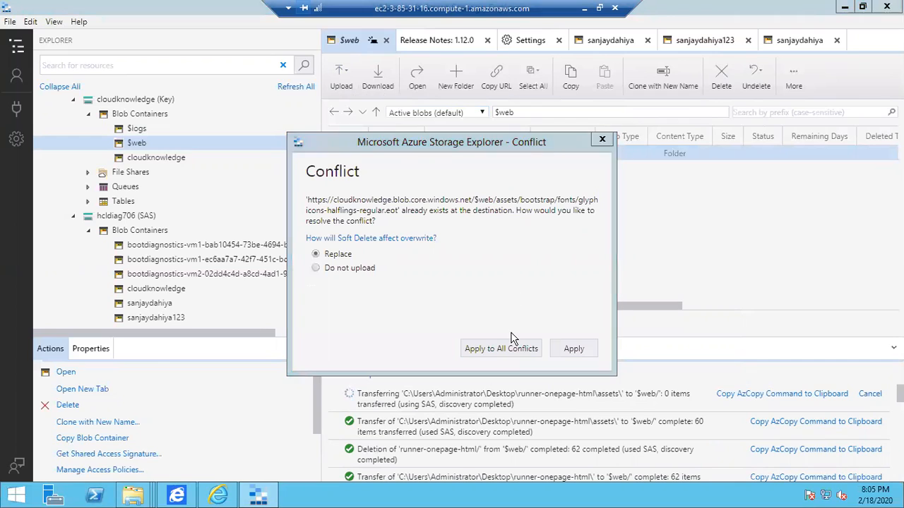
click(481, 350)
click(343, 70)
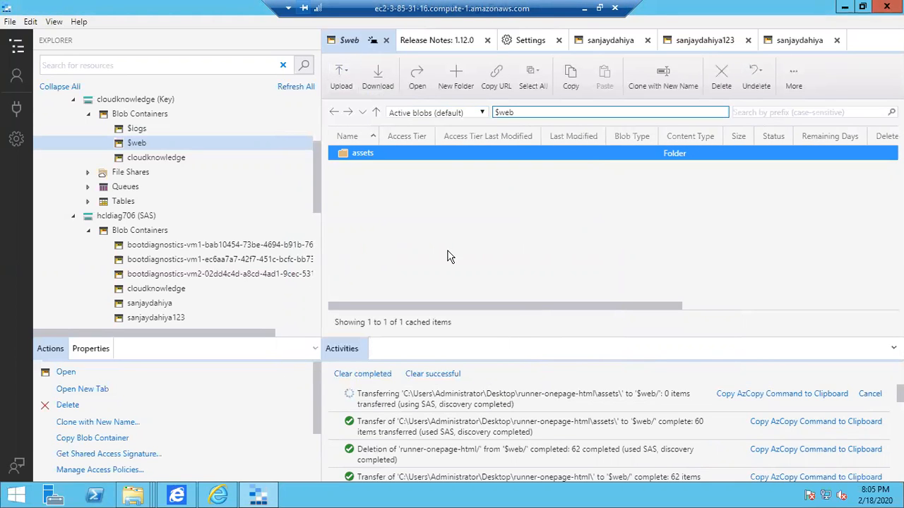
Step: Upload the runner-onepage-html css folder to the $web root beside assets
click(595, 224)
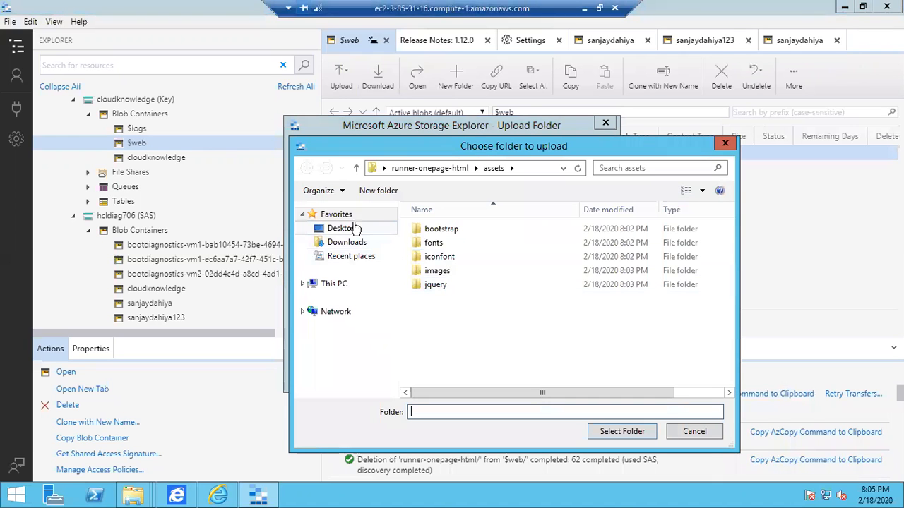
click(355, 230)
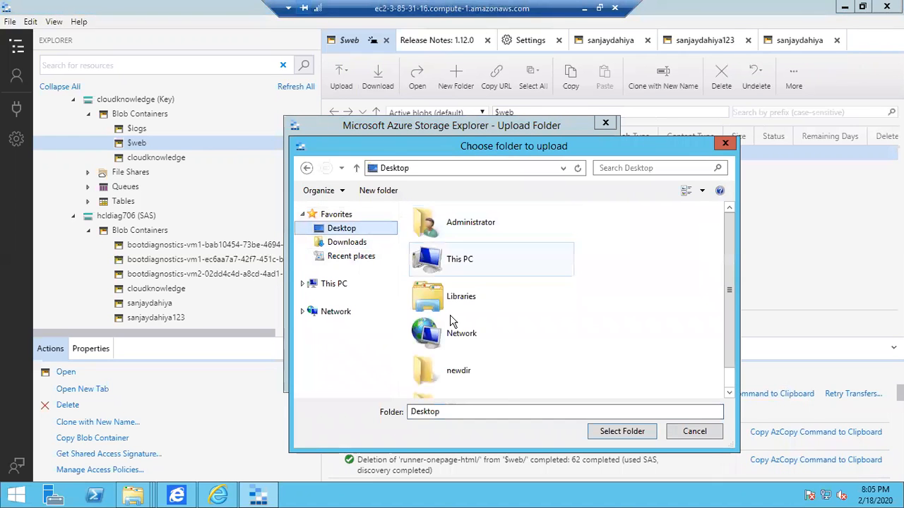
click(731, 386)
double_click(459, 389)
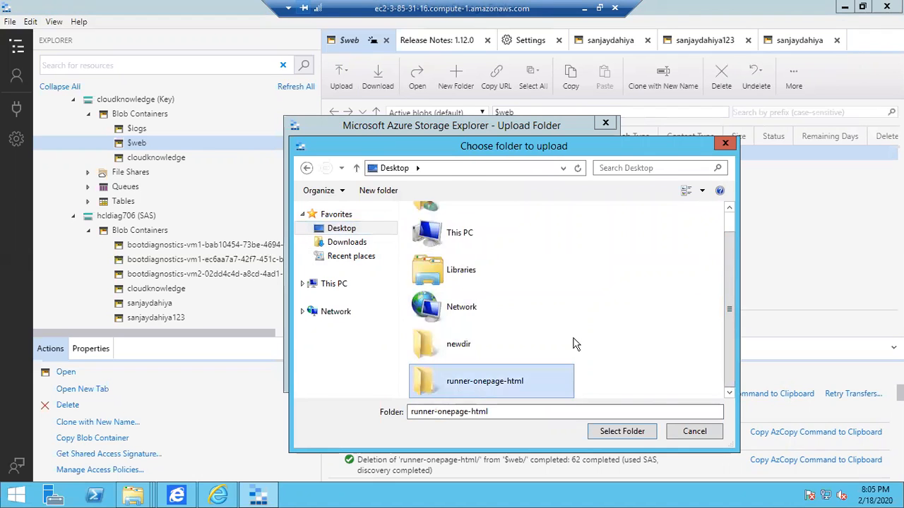
click(429, 247)
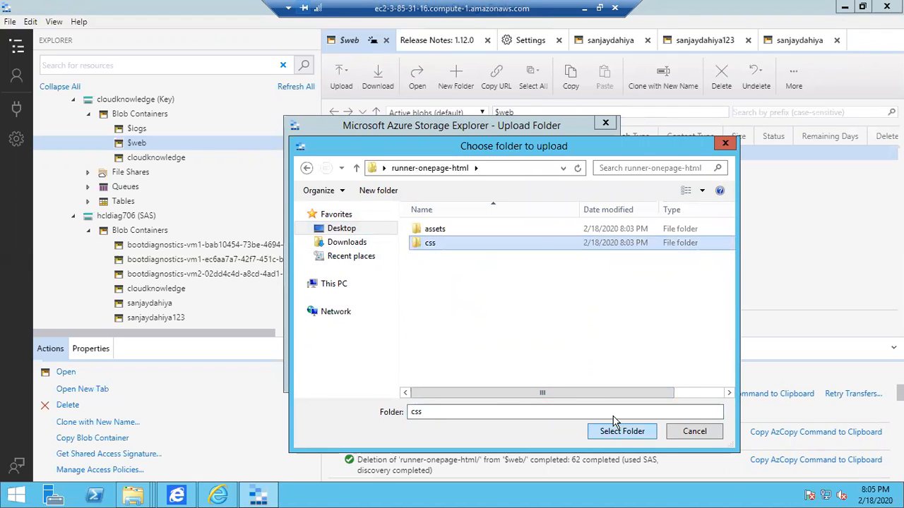
click(620, 430)
click(524, 309)
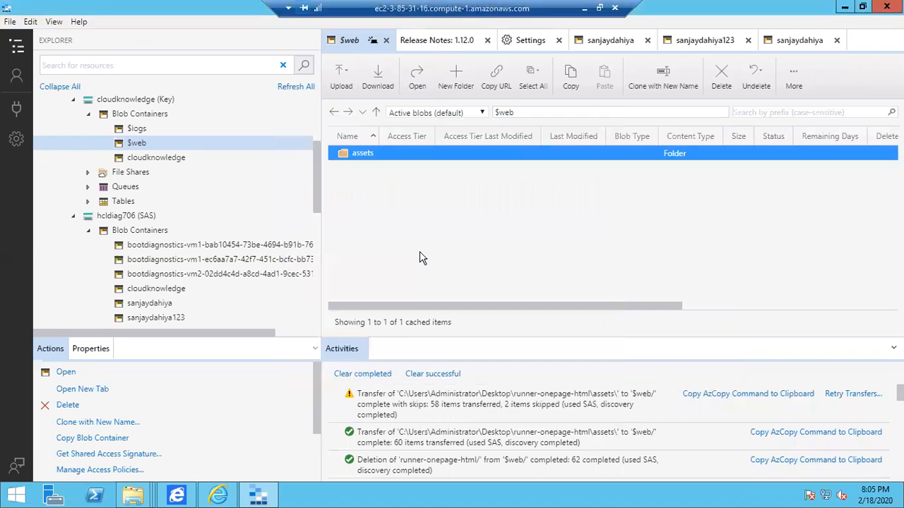
click(342, 76)
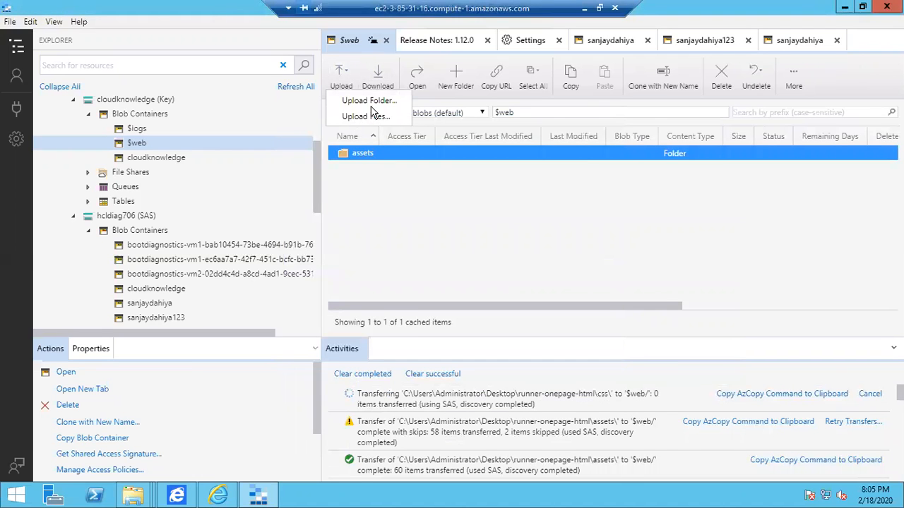
Step: Upload runner-onepage-html's index.html file into the $web root
click(500, 269)
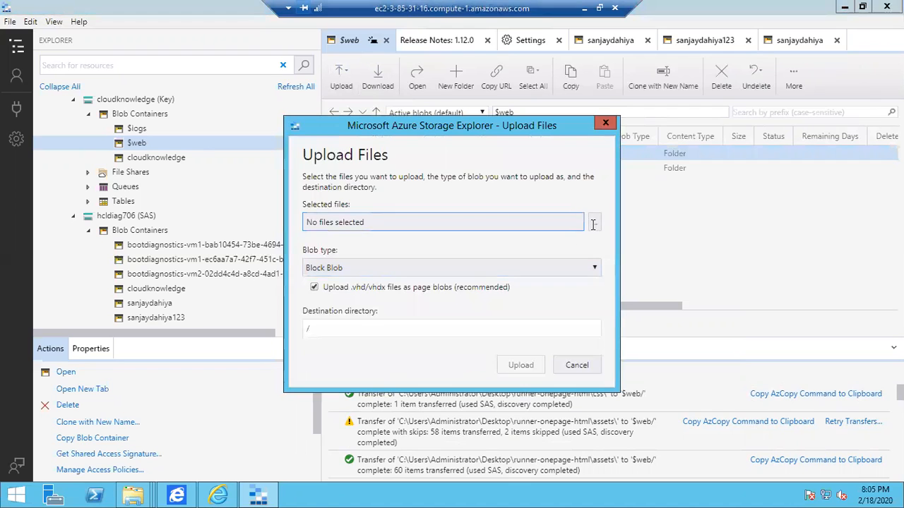
click(595, 225)
click(336, 229)
scroll(731, 358, down, 2)
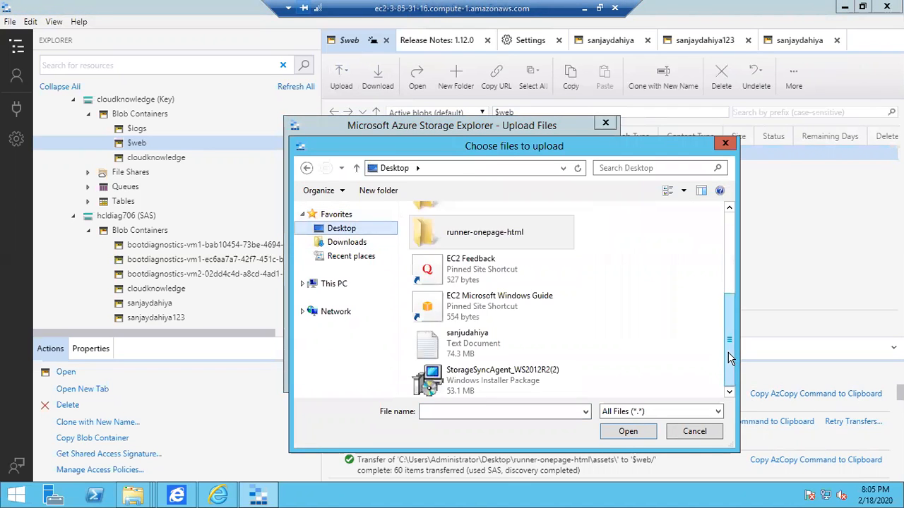
double_click(485, 232)
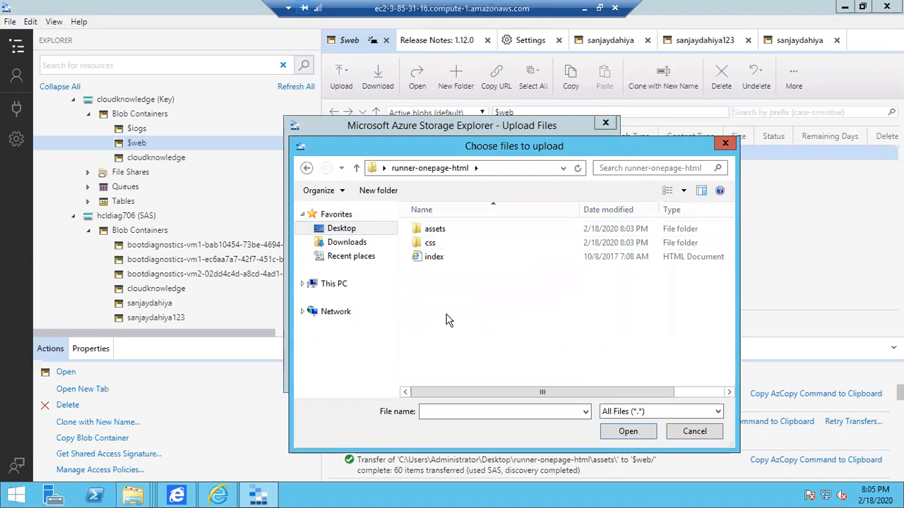
click(434, 257)
click(627, 431)
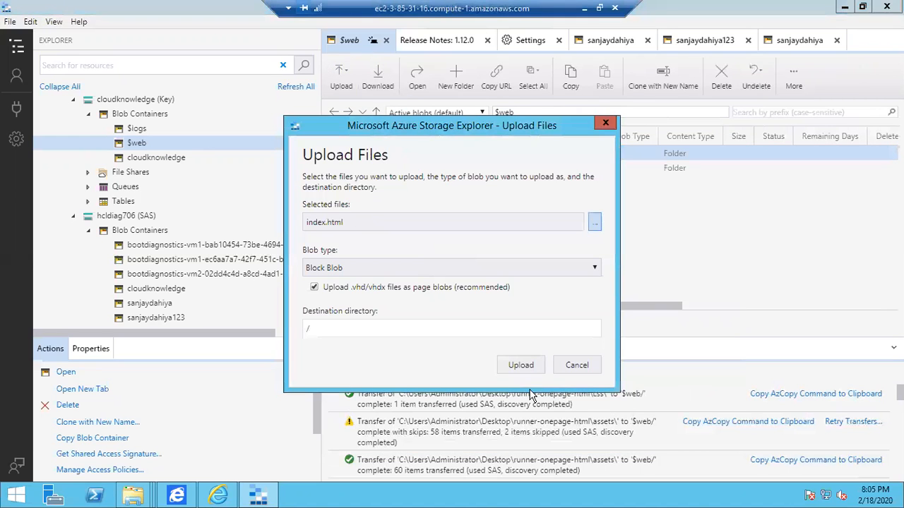
click(520, 308)
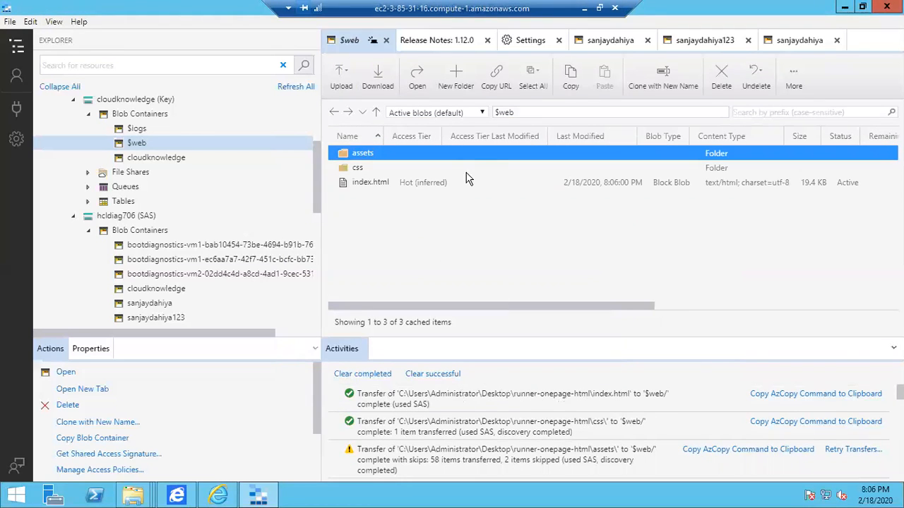
click(583, 11)
Step: Reload the static website until the Geometria homepage appears
click(57, 36)
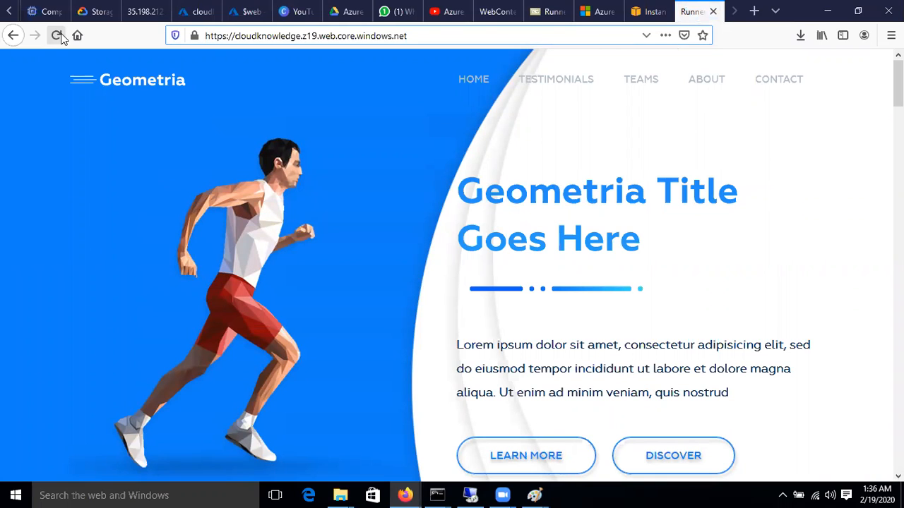
click(60, 36)
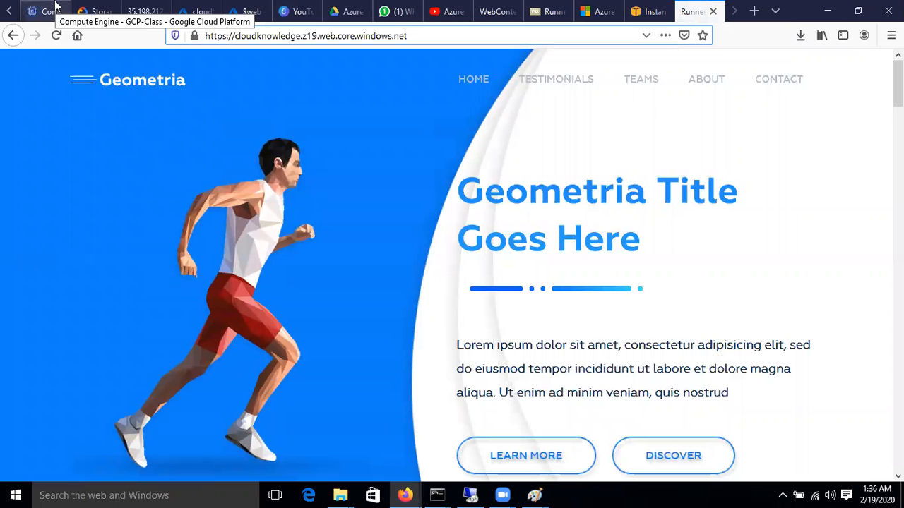
click(56, 35)
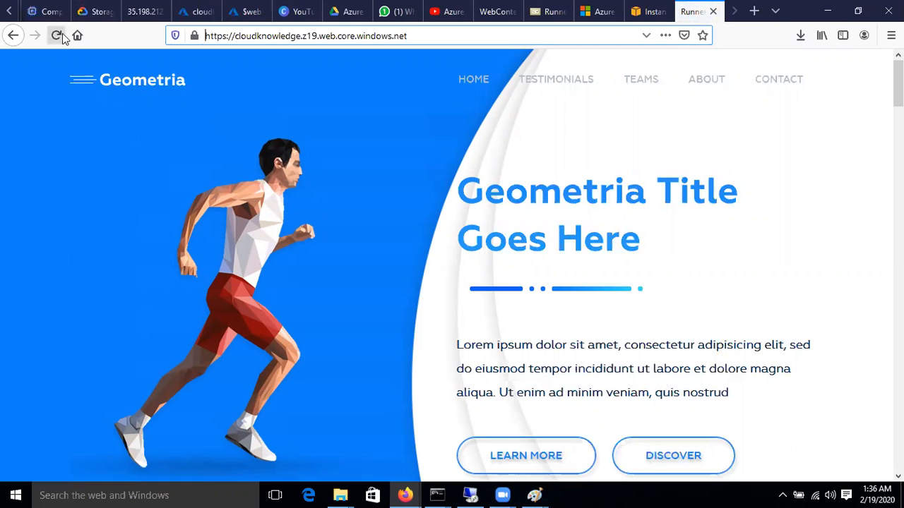
Step: Select the cloudknowledge.z19.web.core.windows.net host name in the address bar
drag(205, 36, 422, 35)
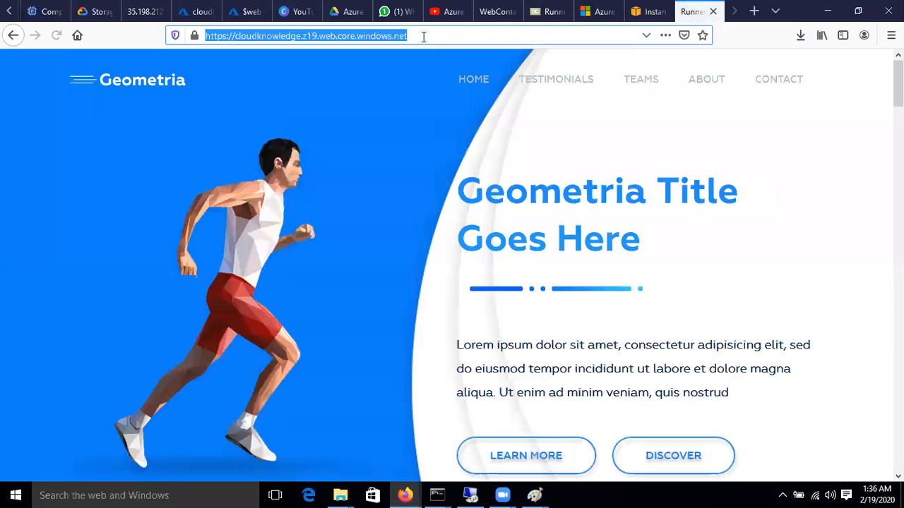
click(424, 37)
shift+click(514, 35)
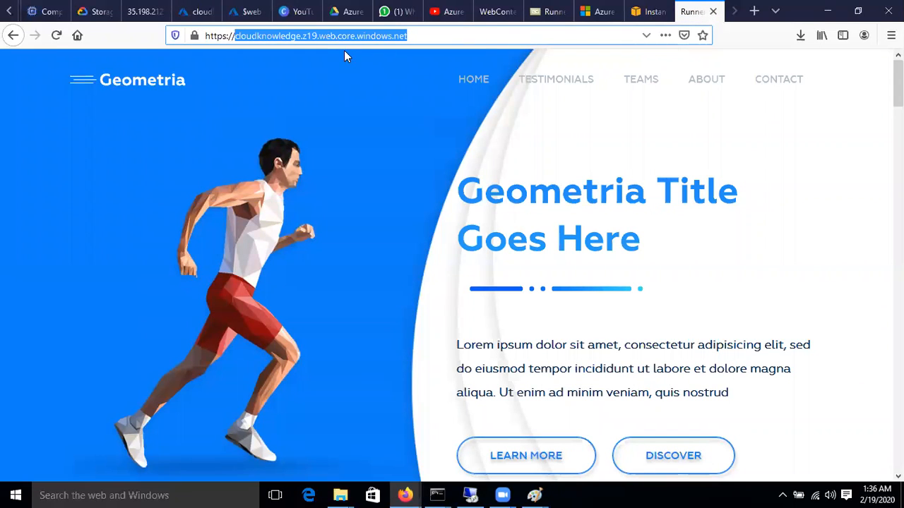
click(429, 35)
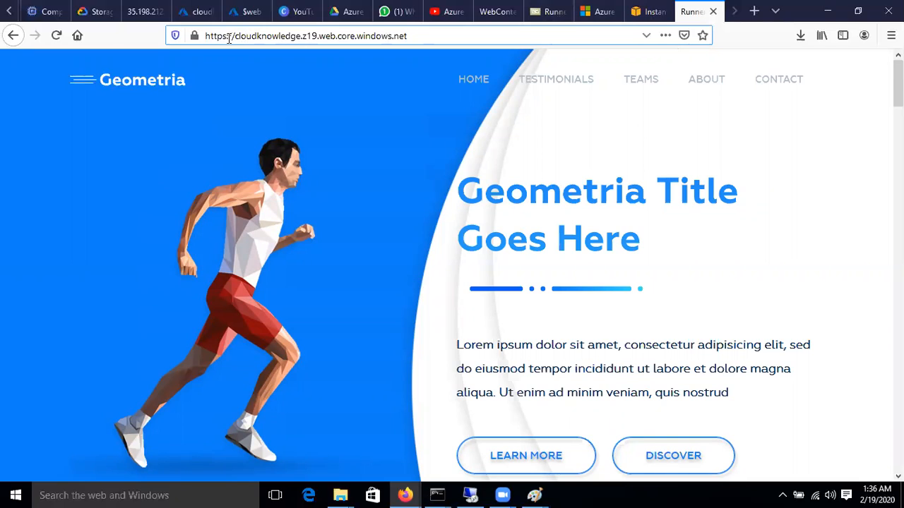
drag(236, 35, 426, 35)
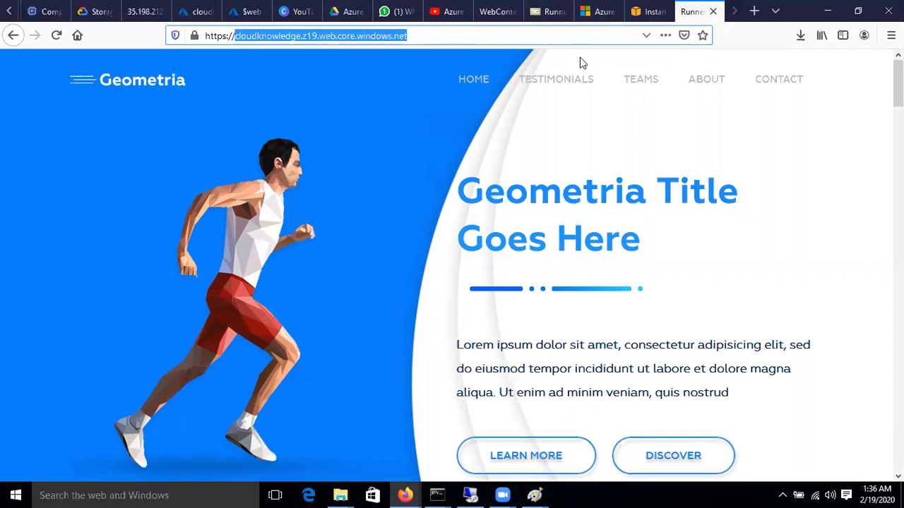